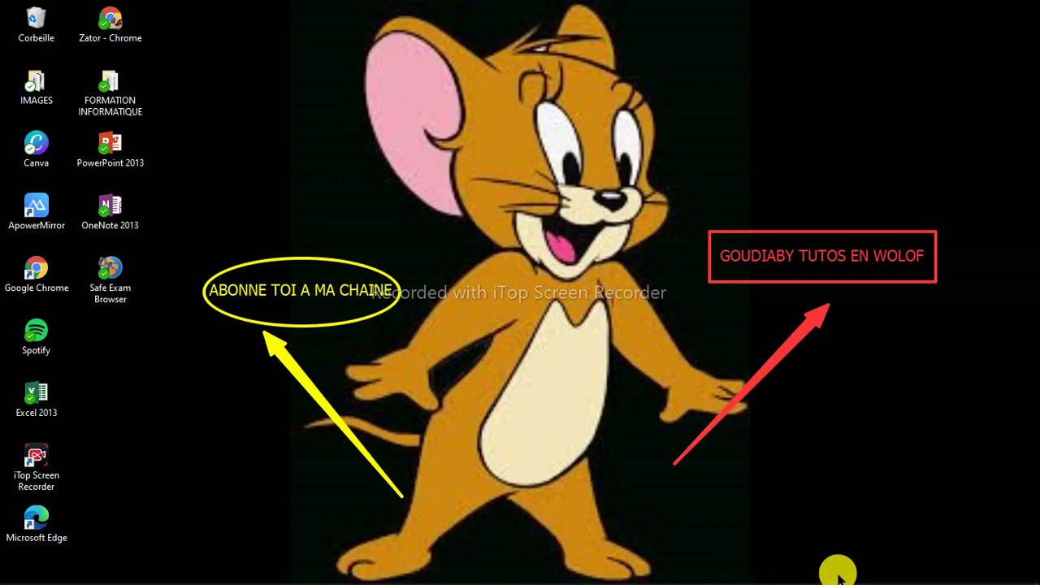
Step: Open the Windows Settings home page and go to the Système category
{"action": "mouse_move", "coordinate": [564, 579]}
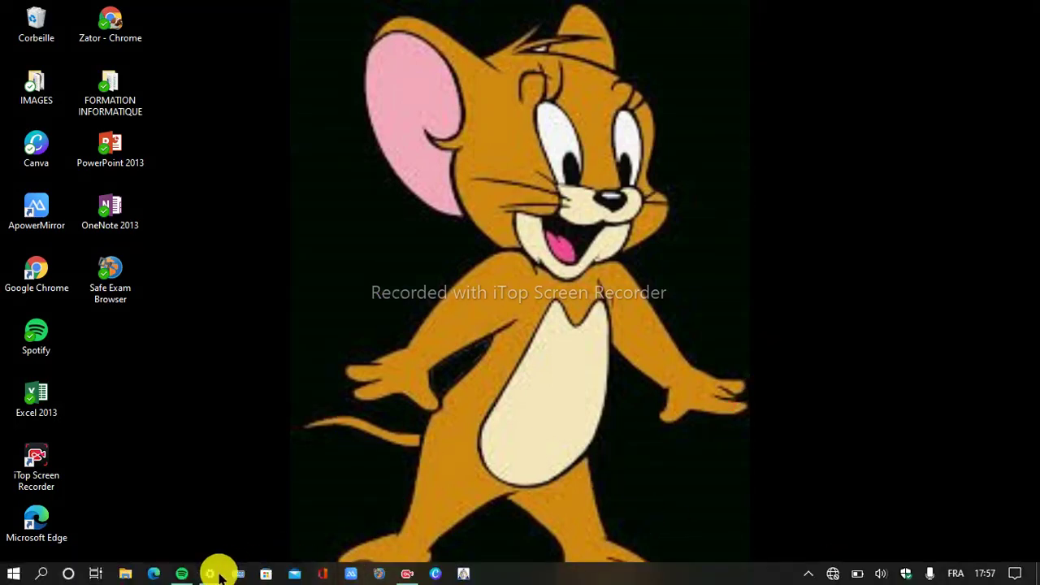
{"action": "left_click", "coordinate": [210, 573]}
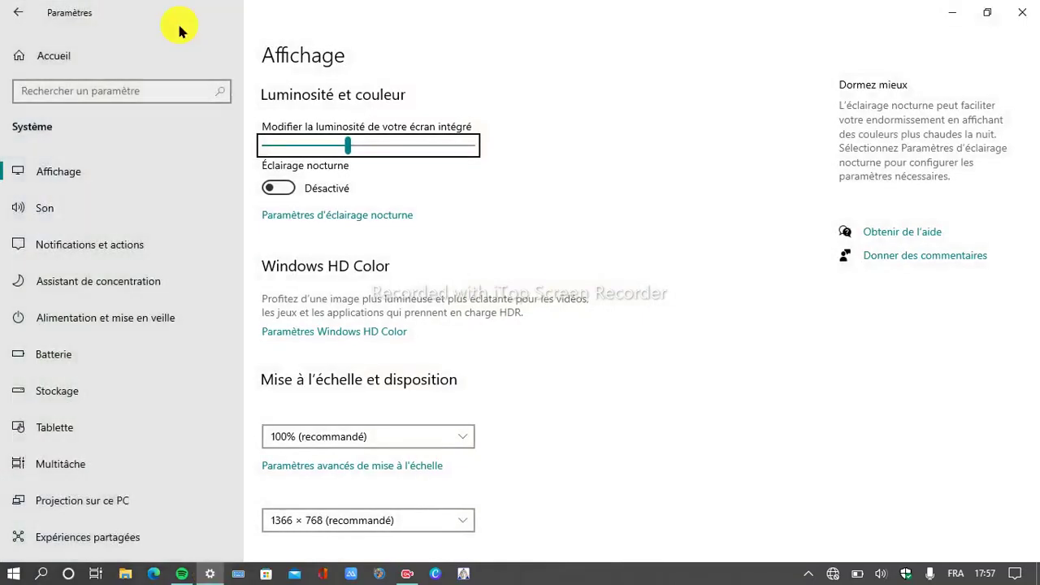
{"action": "left_click", "coordinate": [47, 53]}
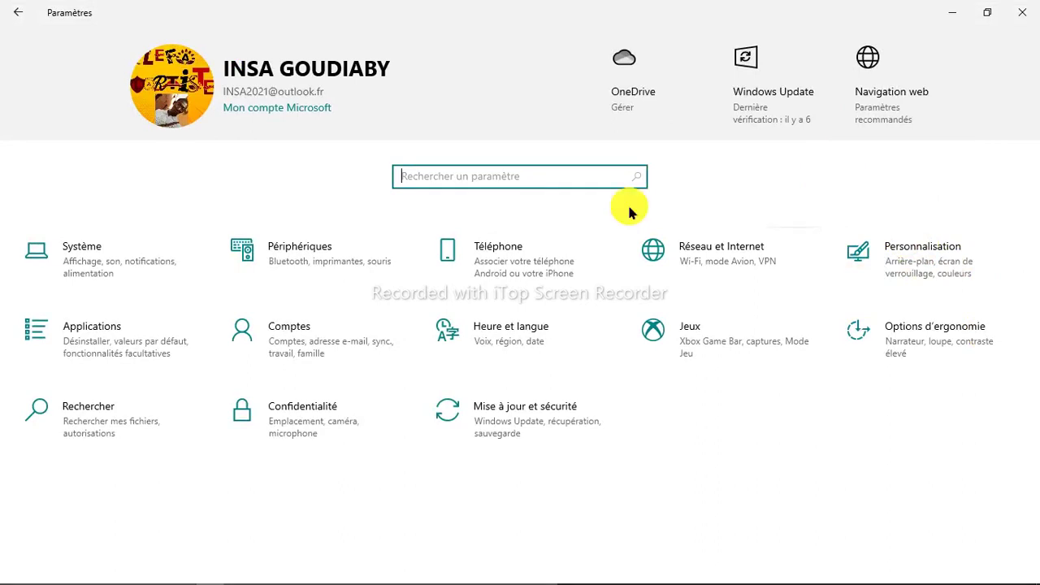
{"action": "left_click", "coordinate": [159, 258]}
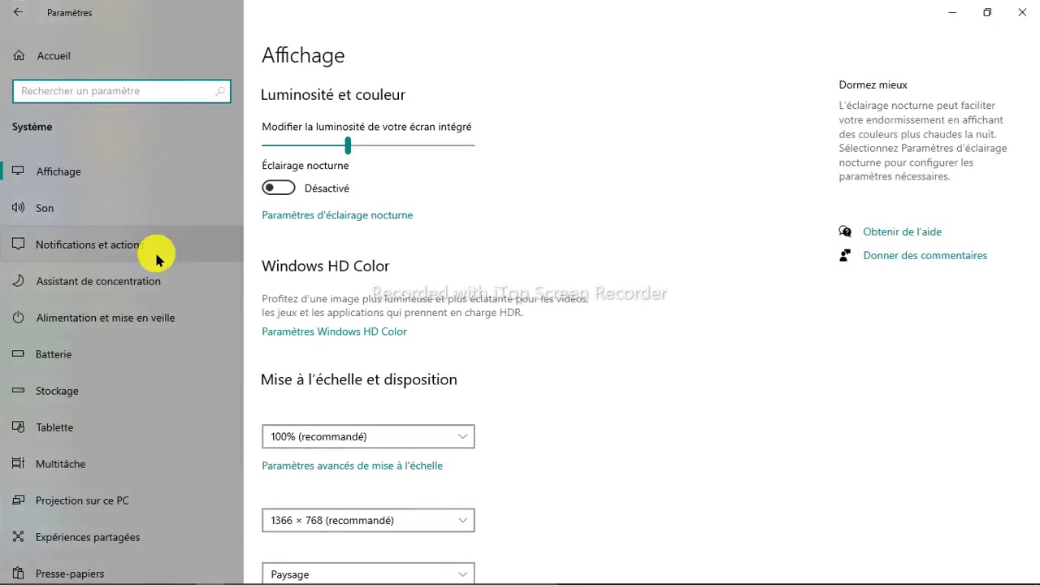
Step: Raise the built-in screen's brightness to slightly above the middle in the Affichage settings
{"action": "scroll", "coordinate": [669, 260], "scroll_direction": "down", "scroll_amount": 1}
{"action": "scroll", "coordinate": [738, 353], "scroll_direction": "up", "scroll_amount": 1}
{"action": "scroll", "coordinate": [647, 348], "scroll_direction": "down", "scroll_amount": 1}
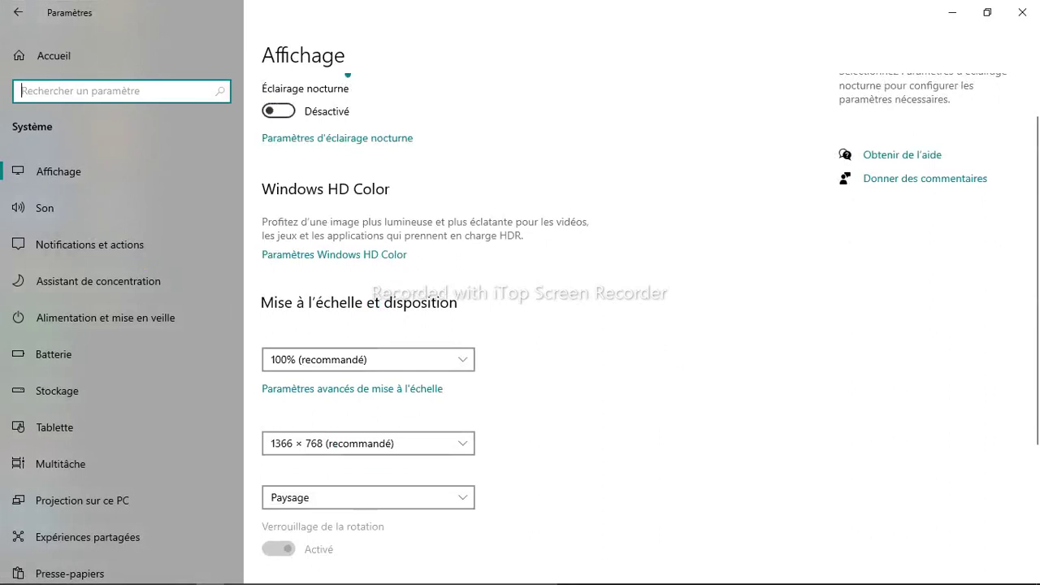
{"action": "scroll", "coordinate": [688, 223], "scroll_direction": "down", "scroll_amount": 2}
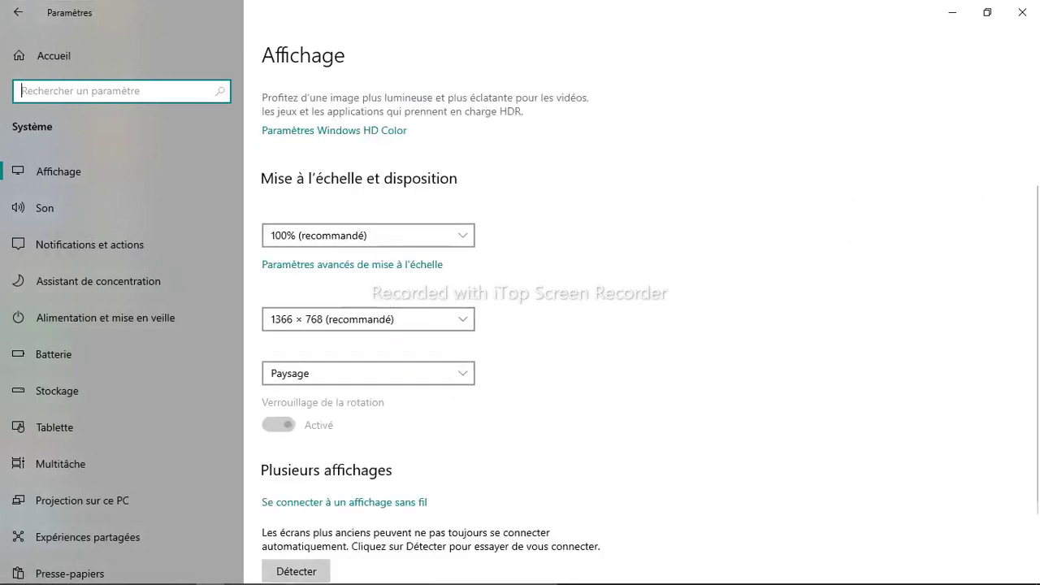
{"action": "scroll", "coordinate": [642, 325], "scroll_direction": "up", "scroll_amount": 2}
{"action": "left_click", "coordinate": [64, 177]}
{"action": "left_click", "coordinate": [46, 178]}
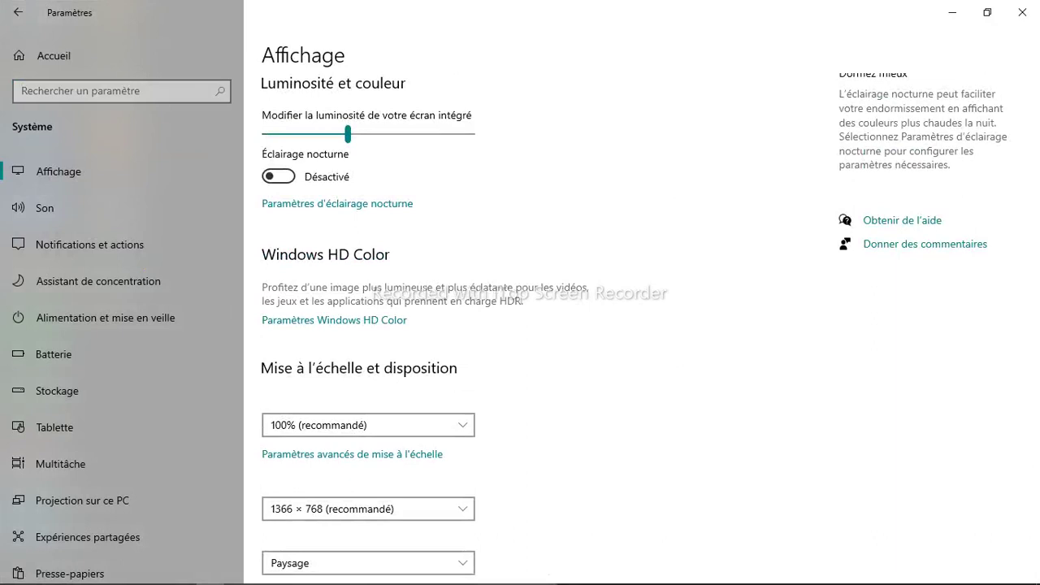
{"action": "left_click_drag", "start_coordinate": [347, 134], "coordinate": [378, 138]}
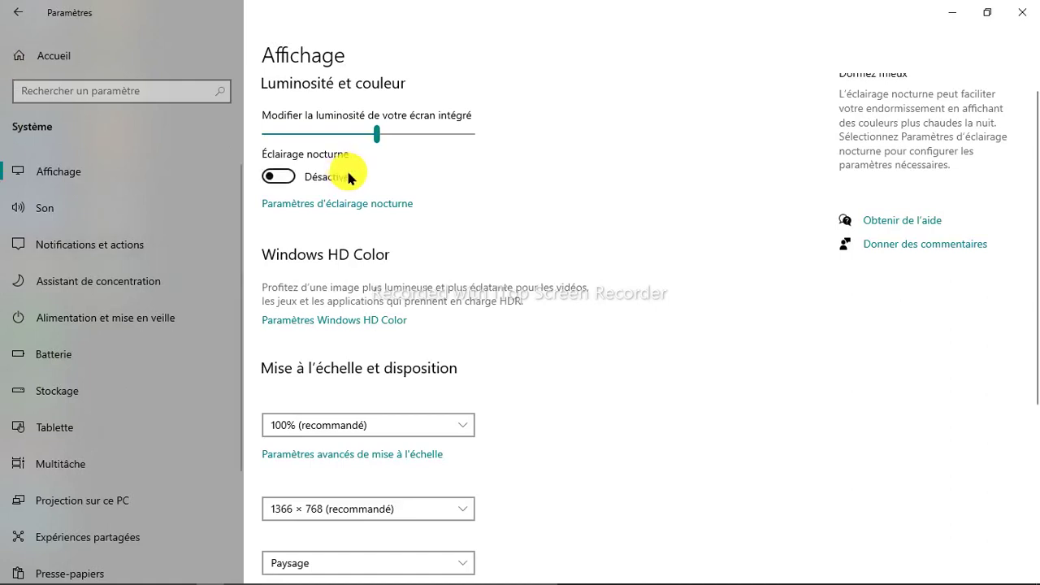
Step: Examine the night light settings and the Windows HD Color settings, including the HD Color battery options
{"action": "left_click", "coordinate": [346, 202]}
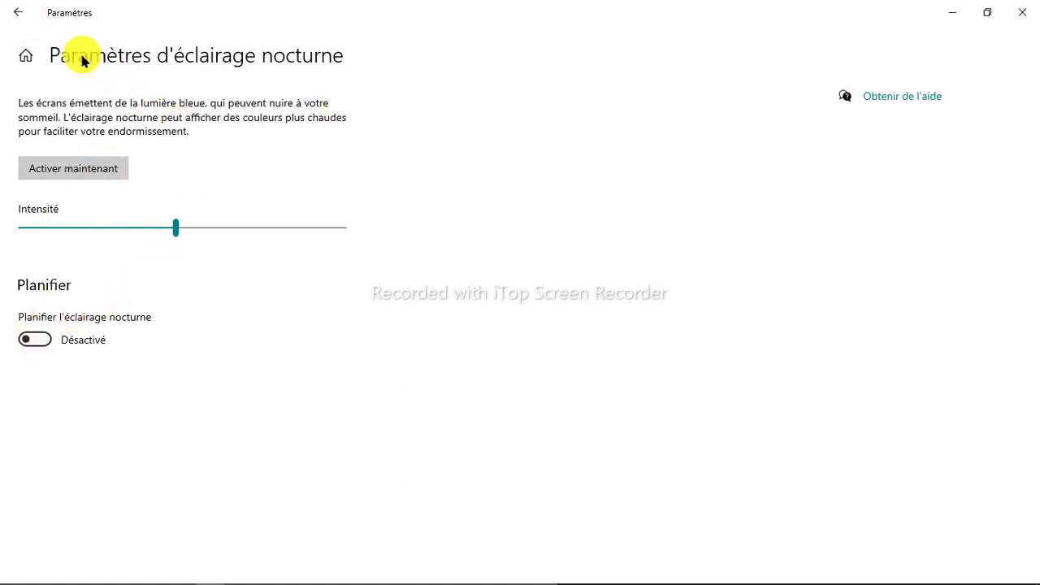
{"action": "left_click", "coordinate": [9, 11]}
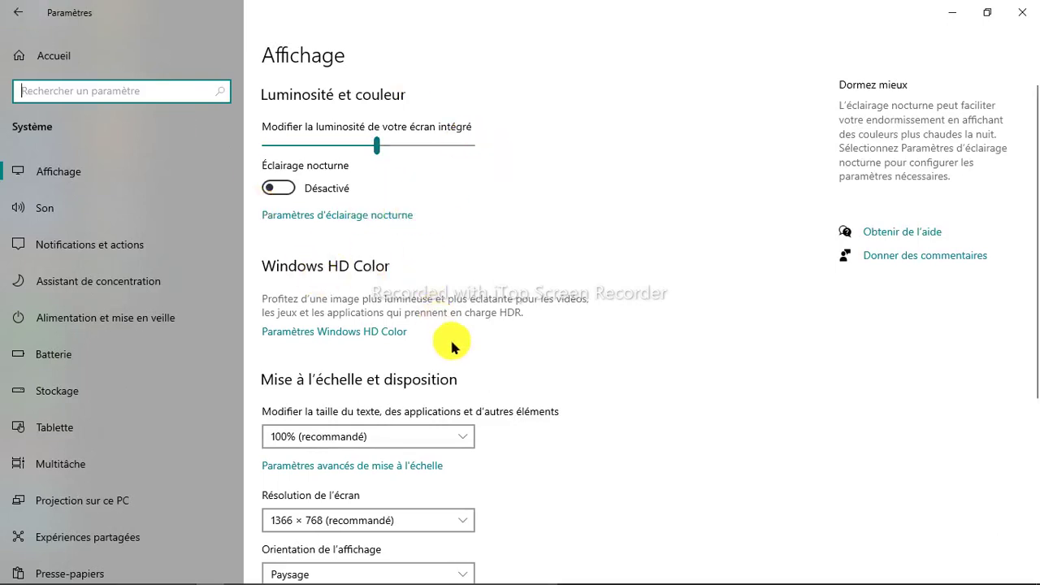
{"action": "scroll", "coordinate": [454, 345], "scroll_direction": "down", "scroll_amount": 1}
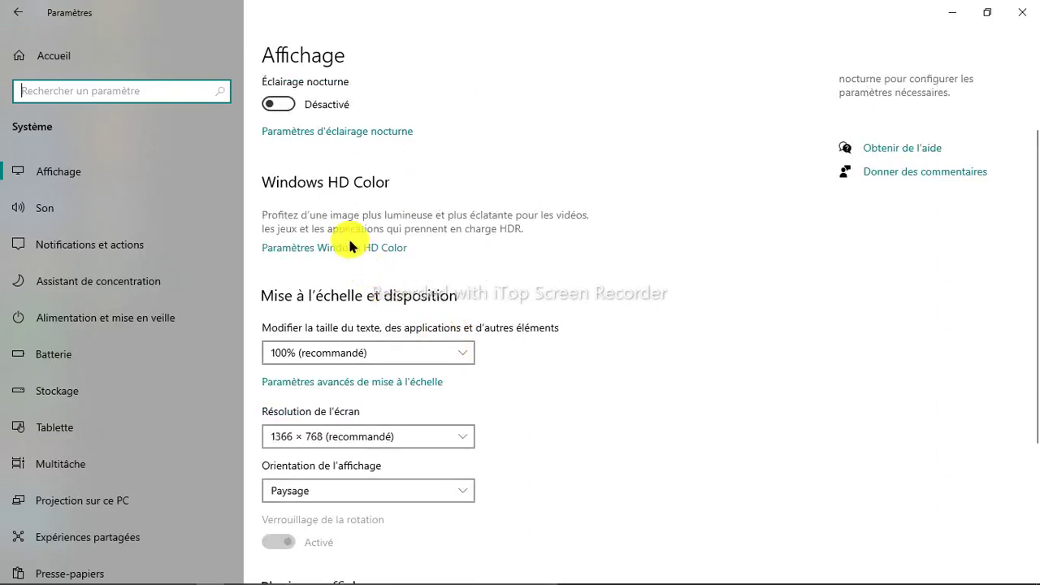
{"action": "left_click", "coordinate": [347, 253]}
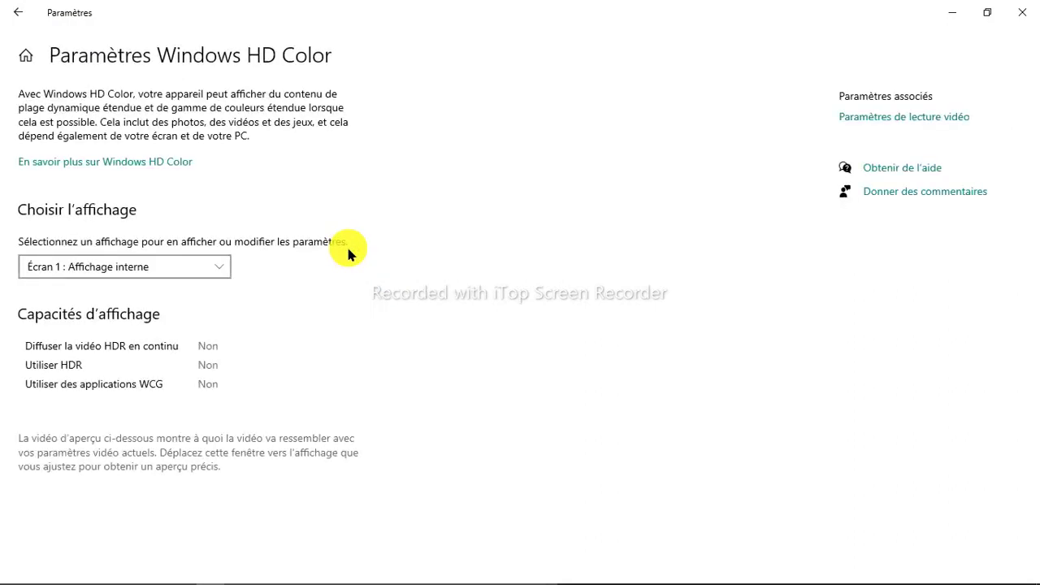
{"action": "scroll", "coordinate": [242, 304], "scroll_direction": "down", "scroll_amount": 1}
{"action": "scroll", "coordinate": [242, 305], "scroll_direction": "down", "scroll_amount": 2}
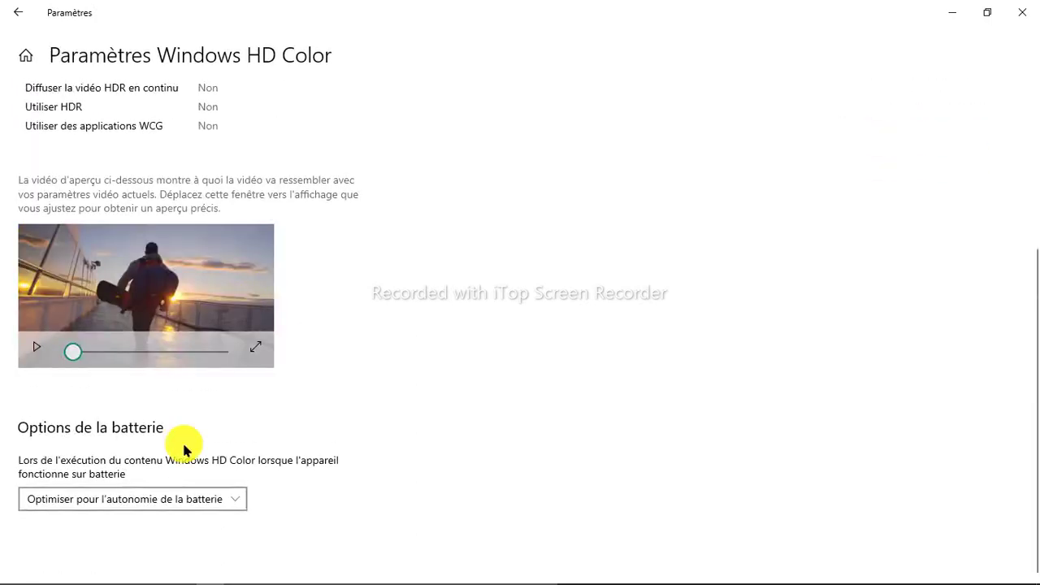
{"action": "scroll", "coordinate": [200, 370], "scroll_direction": "up", "scroll_amount": 3}
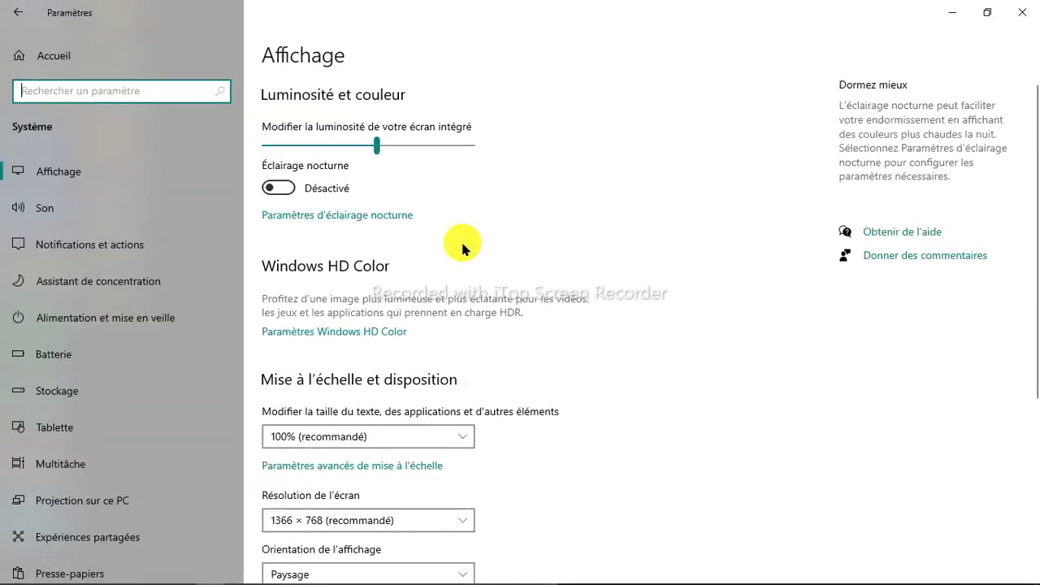
Step: Try 125% scaling for text, apps and other elements, and restore it to 100% (recommandé)
{"action": "scroll", "coordinate": [583, 441], "scroll_direction": "down", "scroll_amount": 3}
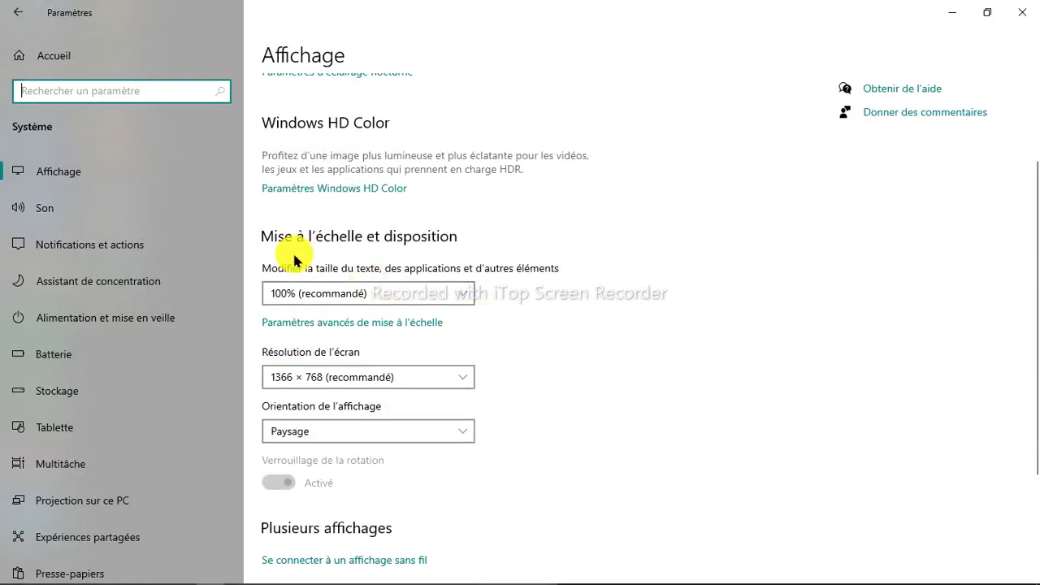
{"action": "left_click", "coordinate": [458, 294]}
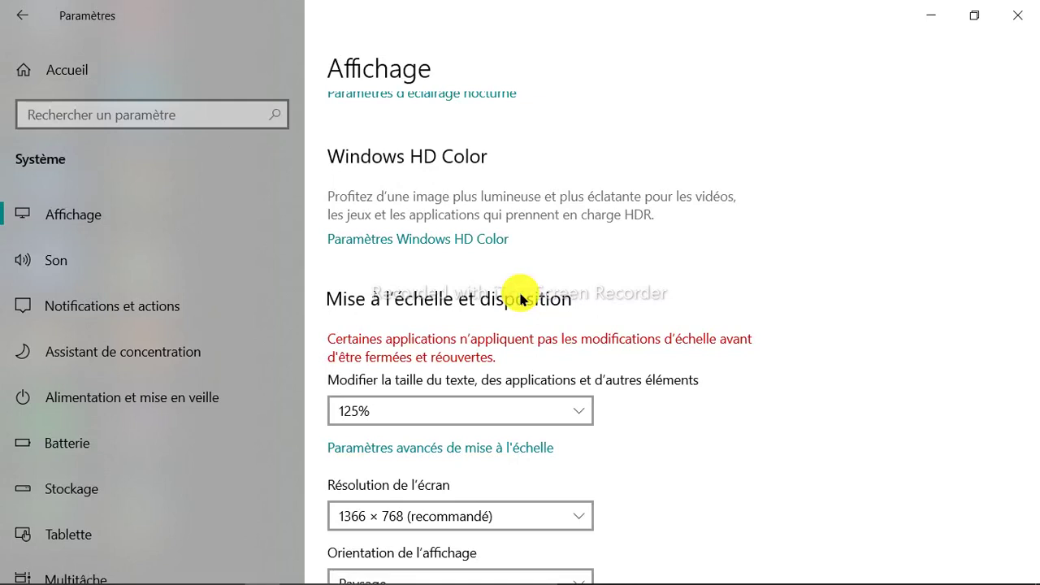
{"action": "left_click", "coordinate": [580, 409]}
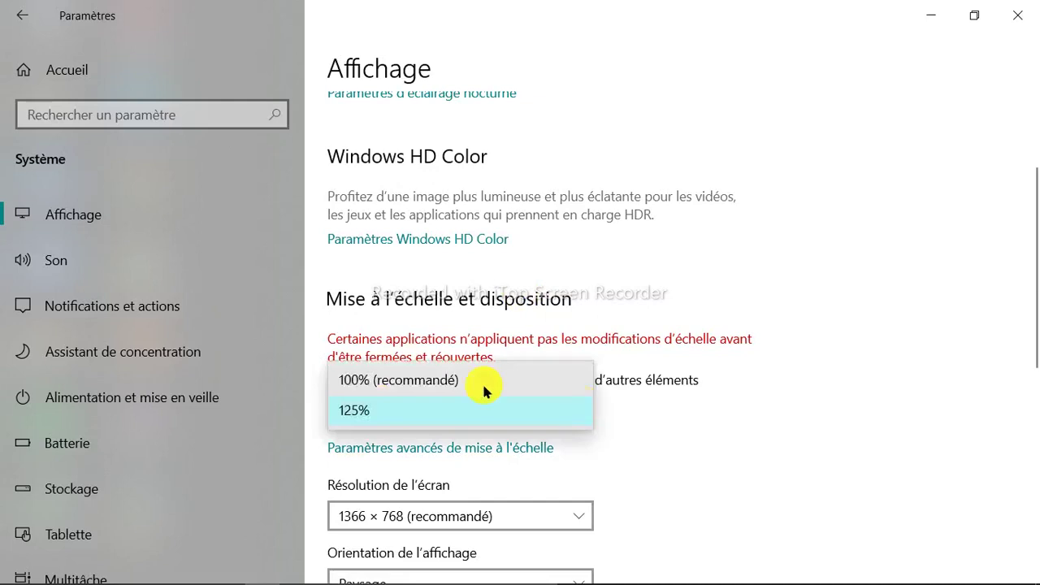
{"action": "left_click", "coordinate": [424, 382]}
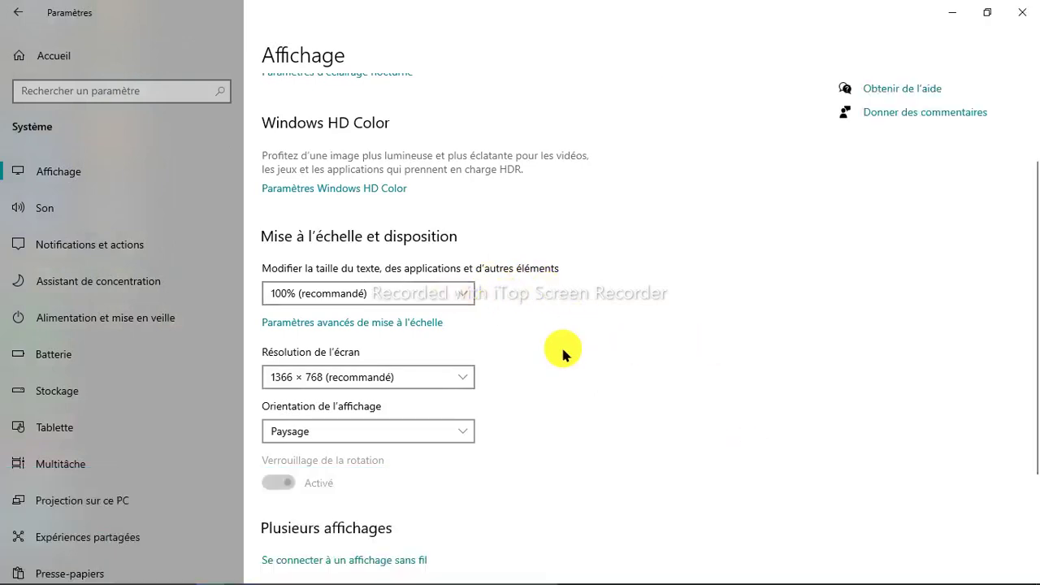
Step: Try the 1280 × 768 screen resolution and revert to the previous display settings
{"action": "left_click", "coordinate": [467, 375]}
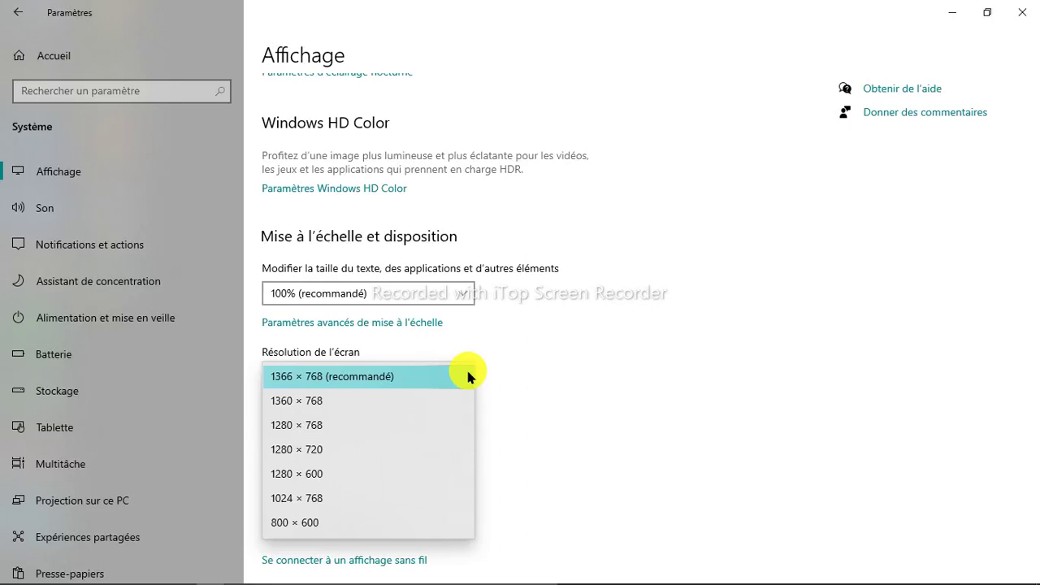
{"action": "left_click", "coordinate": [390, 433]}
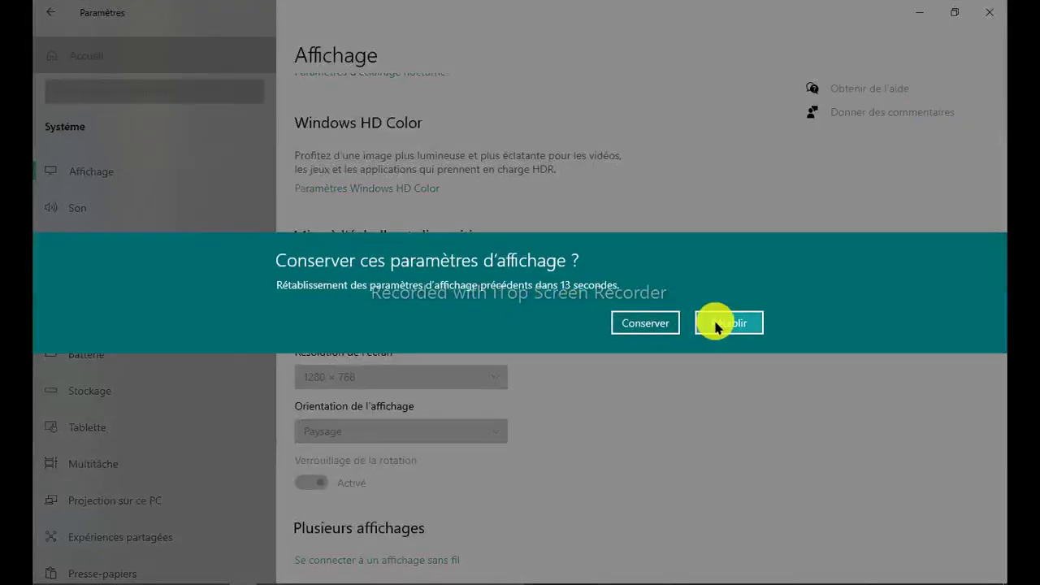
{"action": "left_click", "coordinate": [716, 325]}
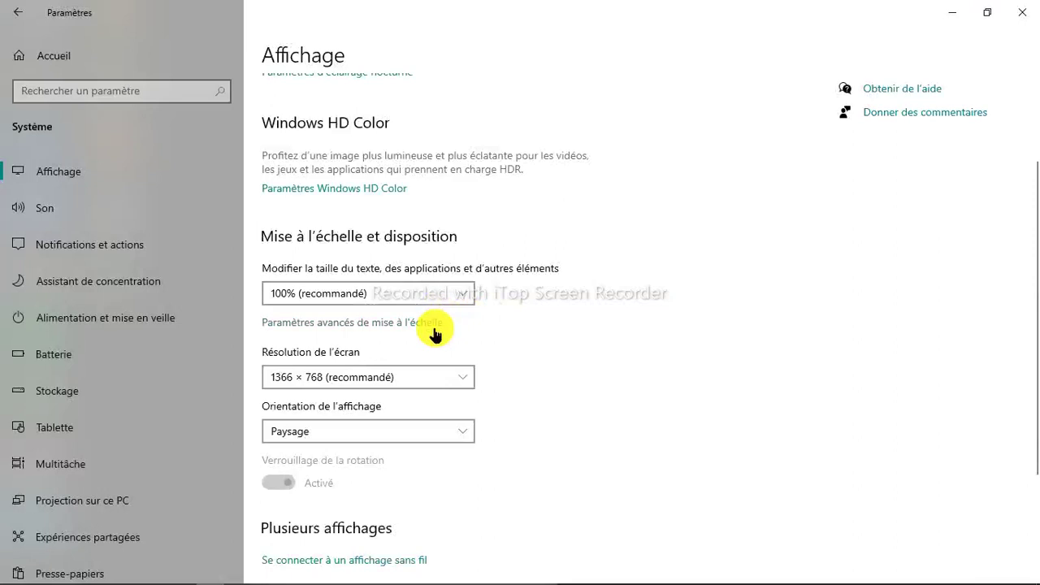
Step: Try the 800 × 600 screen resolution, revert it and keep 1366 × 768 (recommandé) selected
{"action": "left_click", "coordinate": [460, 376]}
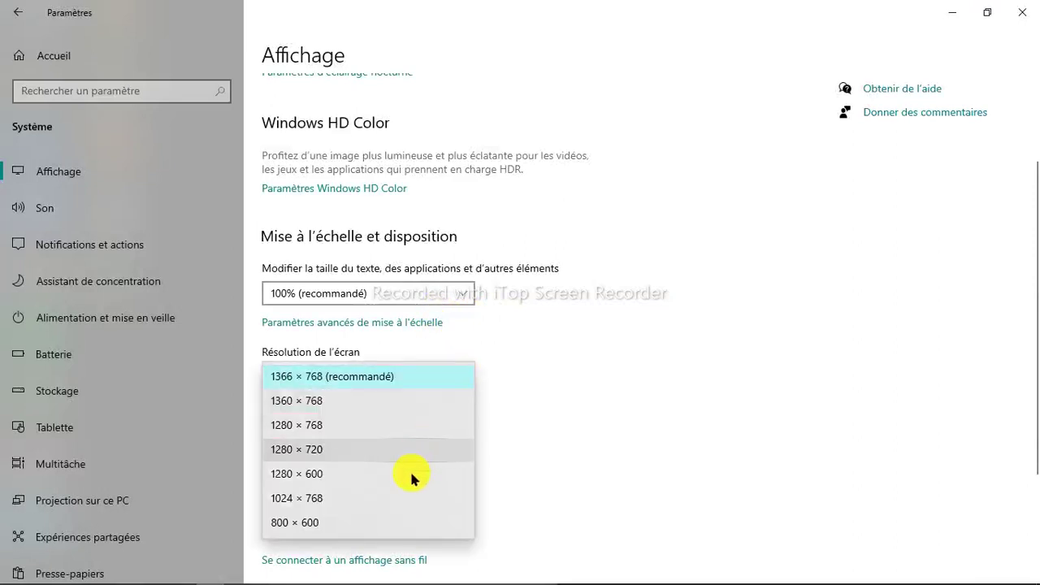
{"action": "left_click", "coordinate": [401, 524]}
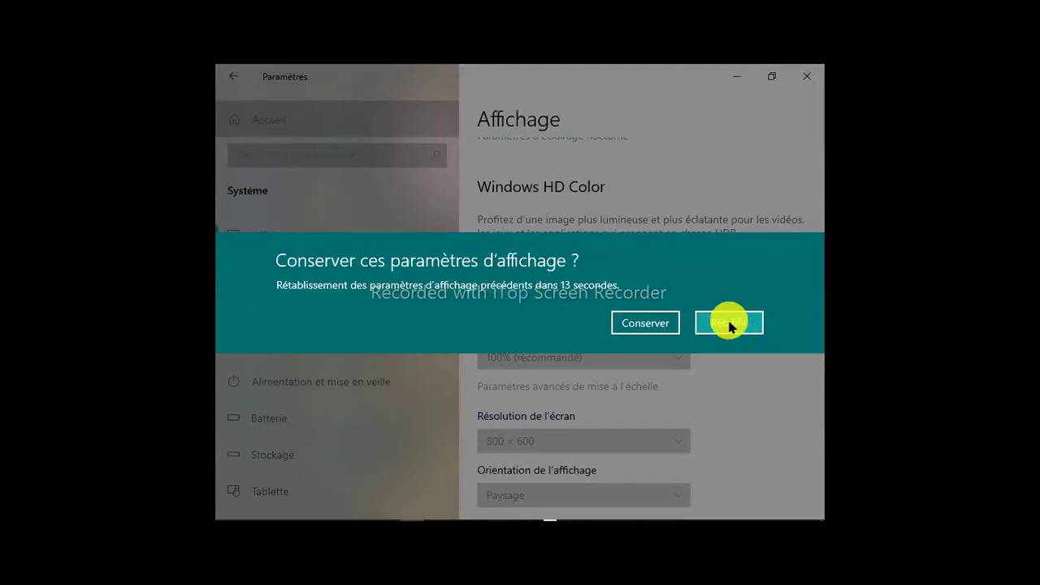
{"action": "left_click", "coordinate": [729, 327]}
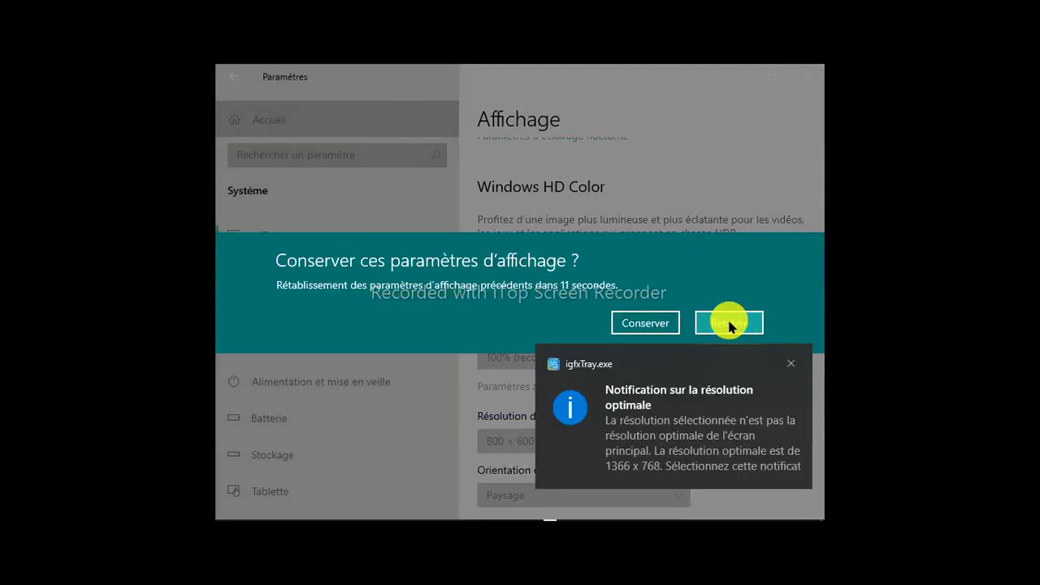
{"action": "left_click", "coordinate": [728, 327]}
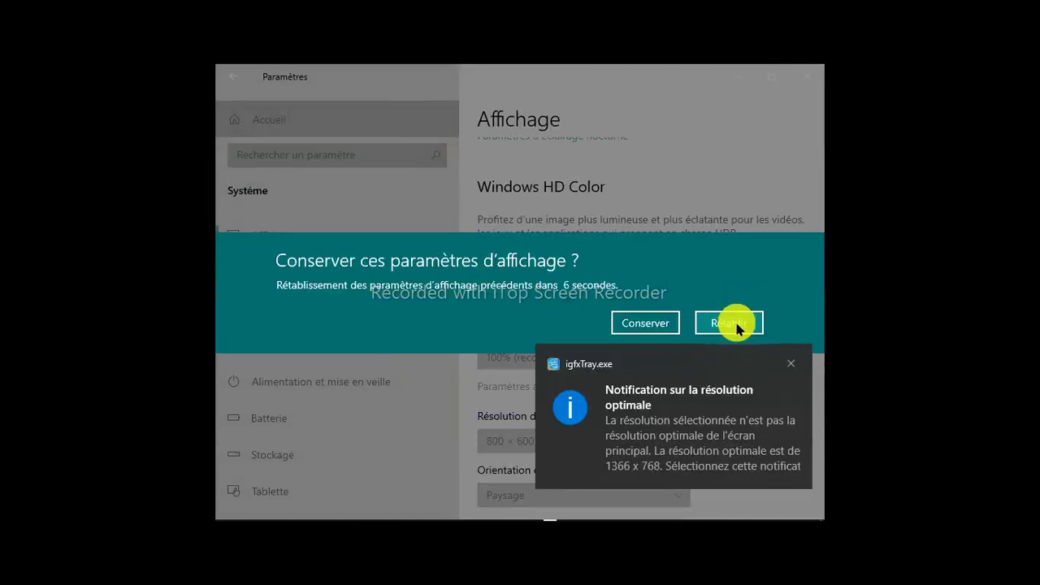
{"action": "left_click", "coordinate": [735, 325]}
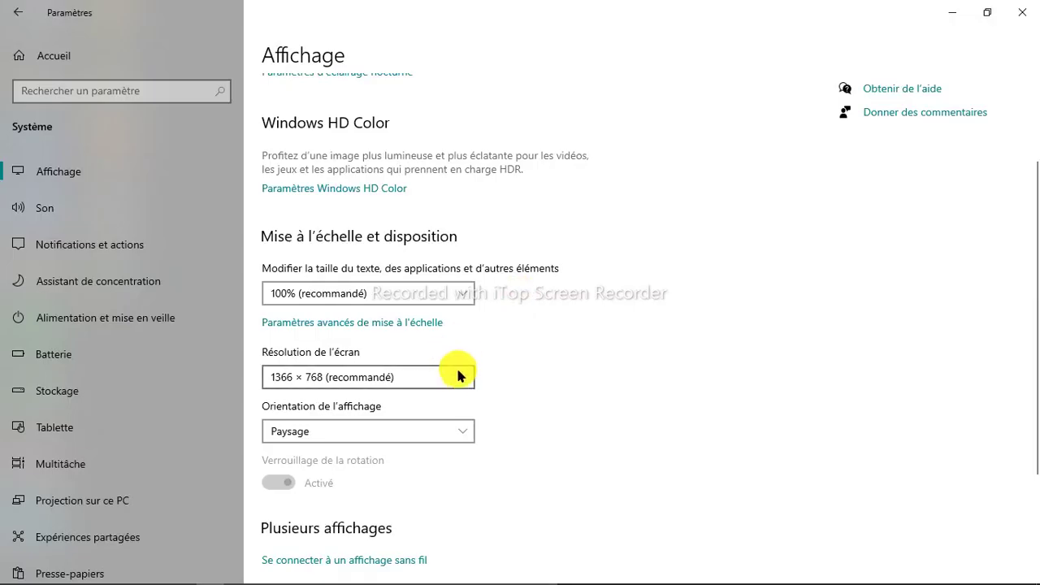
{"action": "left_click", "coordinate": [459, 378]}
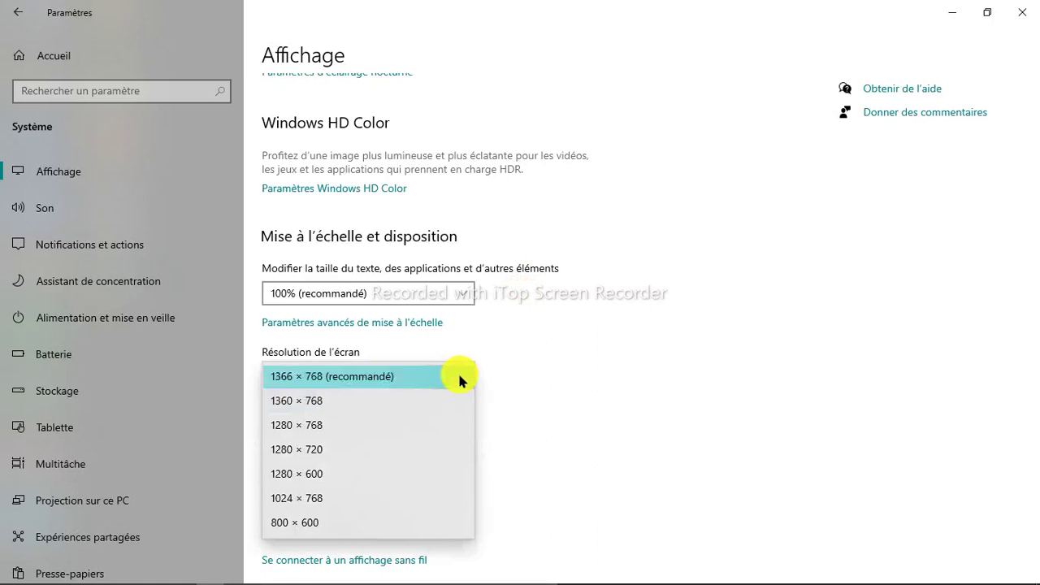
{"action": "left_click", "coordinate": [459, 378]}
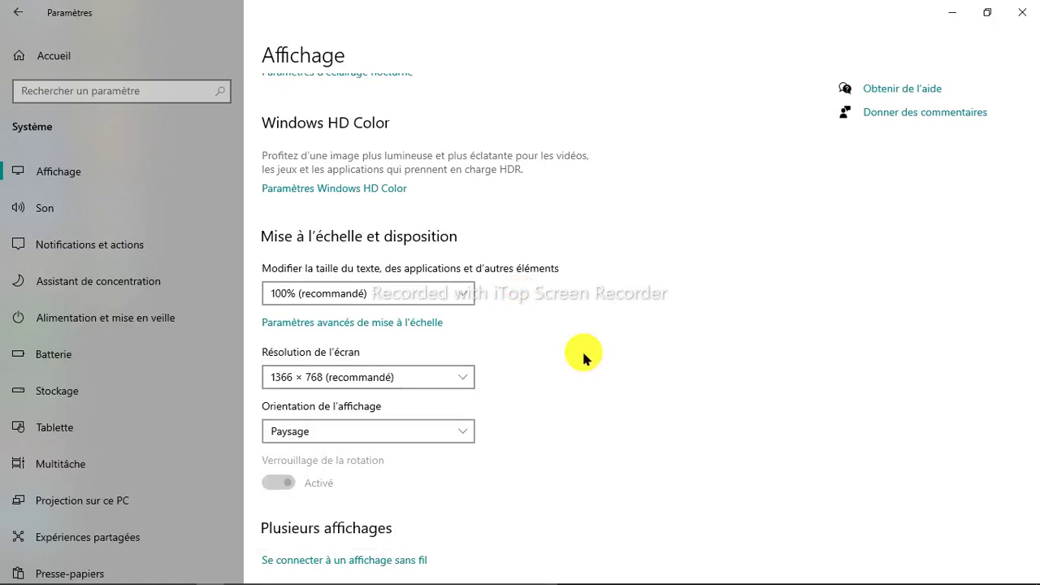
Step: Try the Portrait display orientation and revert to the previous display settings
{"action": "left_click", "coordinate": [469, 428]}
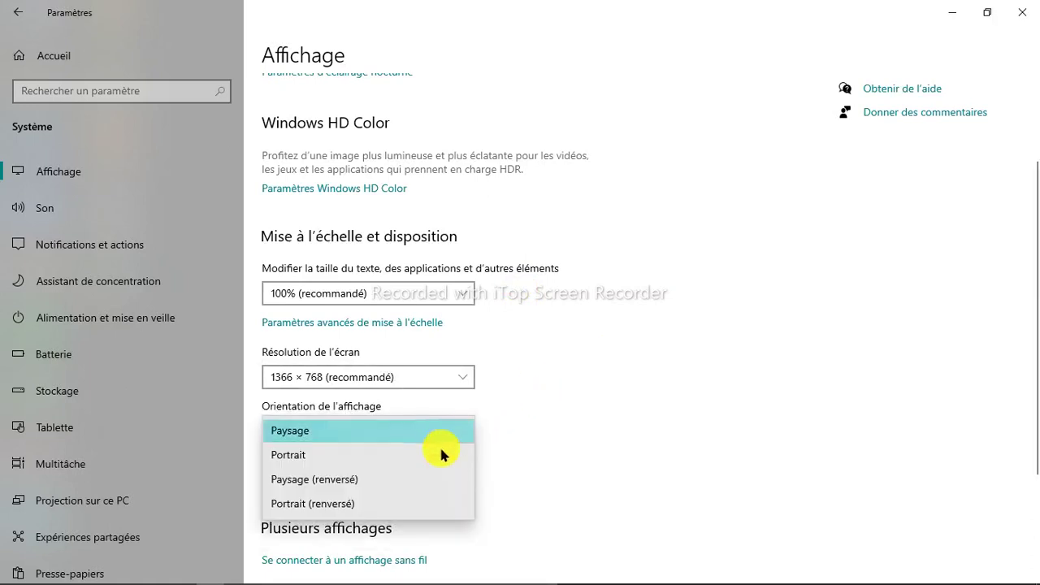
{"action": "left_click", "coordinate": [439, 454]}
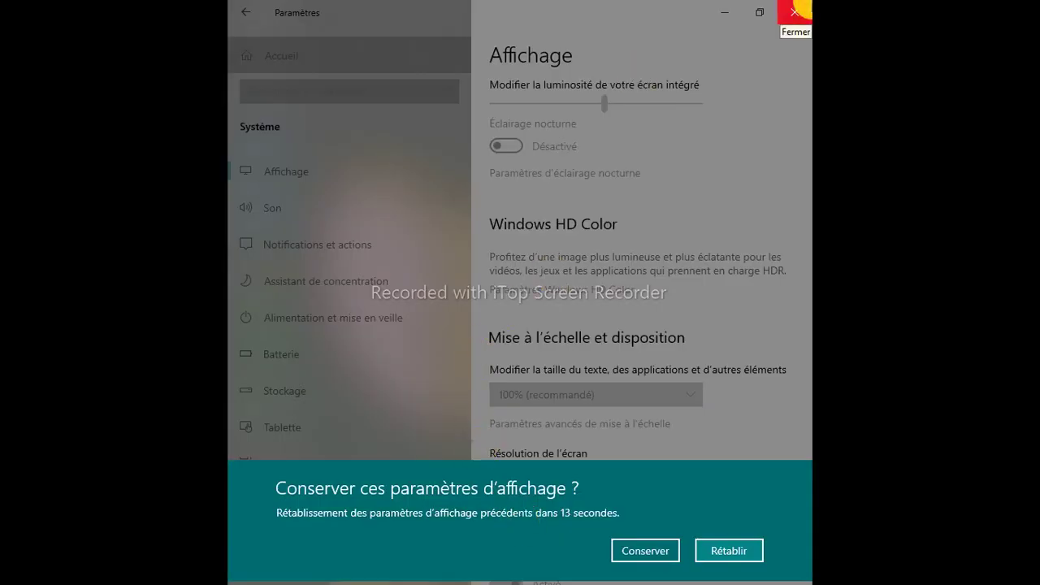
{"action": "left_click", "coordinate": [729, 550]}
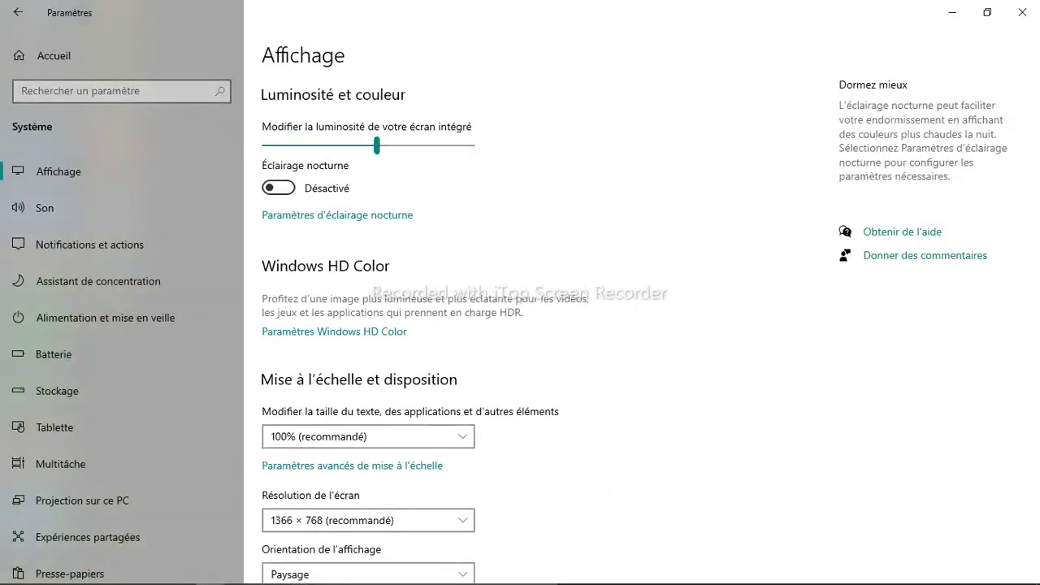
Step: Try the Paysage (renversé) display orientation and revert to the previous display settings
{"action": "scroll", "coordinate": [457, 479], "scroll_direction": "down", "scroll_amount": 1}
{"action": "left_click", "coordinate": [457, 481]}
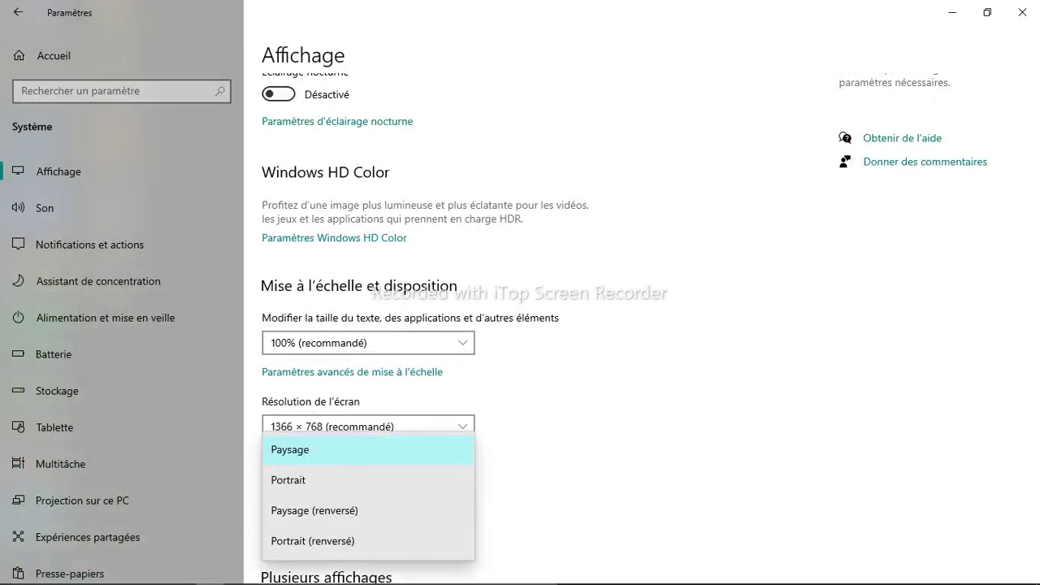
{"action": "left_click", "coordinate": [391, 509]}
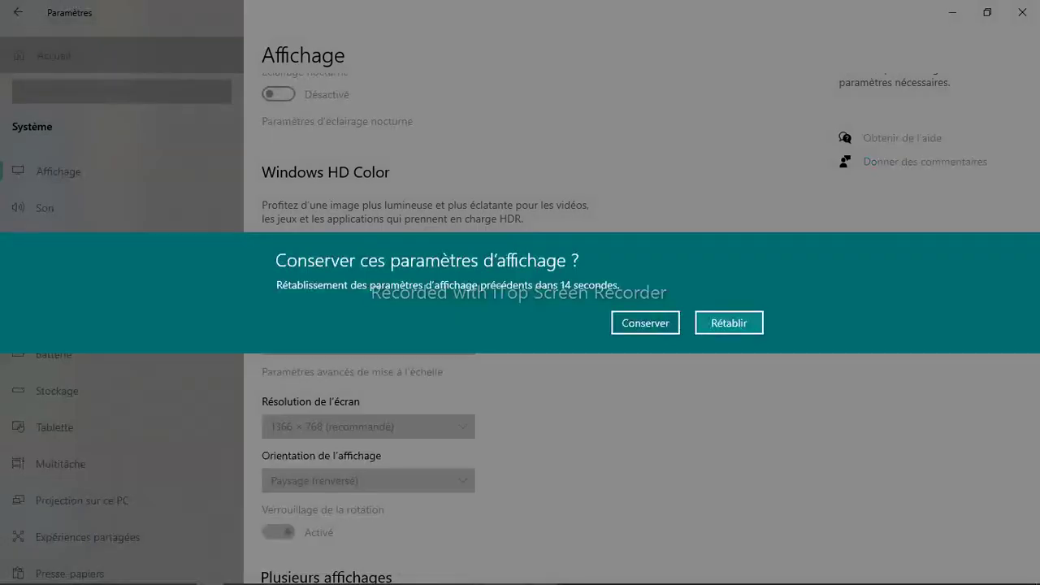
{"action": "left_click", "coordinate": [728, 323]}
{"action": "left_click", "coordinate": [452, 481]}
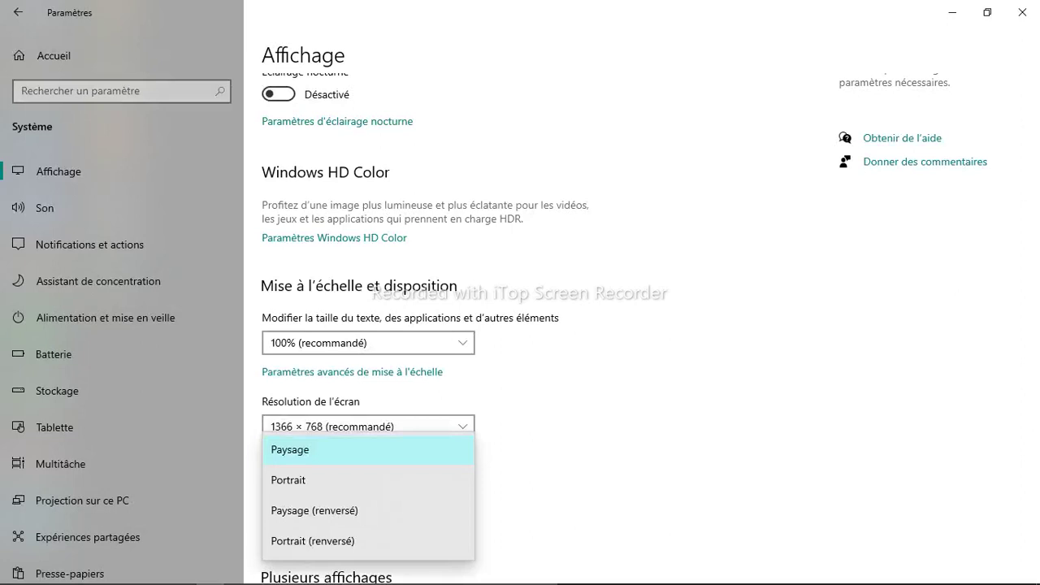
{"action": "left_click", "coordinate": [568, 479]}
{"action": "left_click", "coordinate": [452, 481]}
{"action": "left_click", "coordinate": [596, 460]}
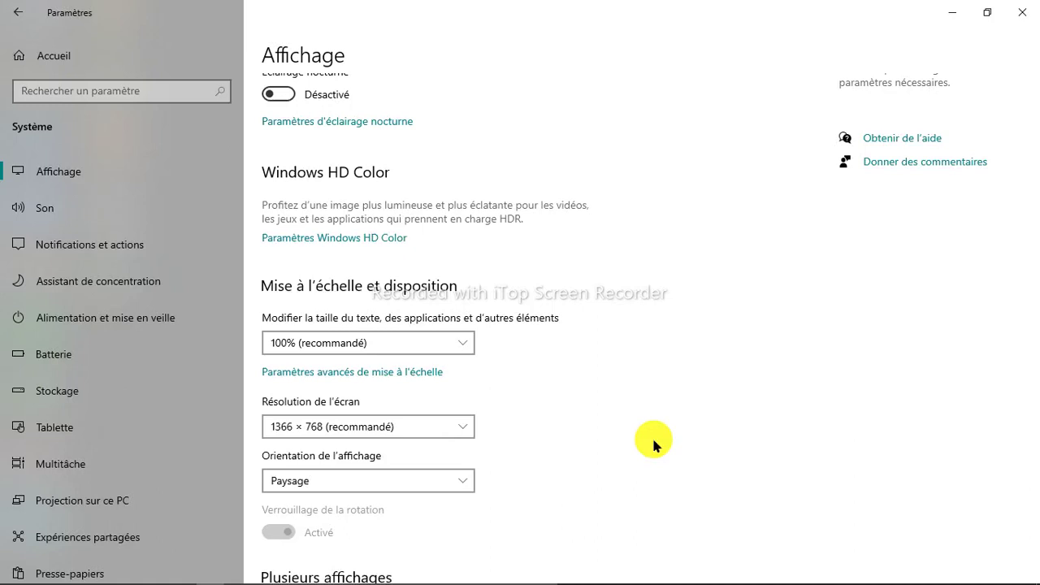
Step: View the Paramètres d'affichage avancés information for the internal display and return to the Affichage settings
{"action": "scroll", "coordinate": [654, 443], "scroll_direction": "down", "scroll_amount": 3}
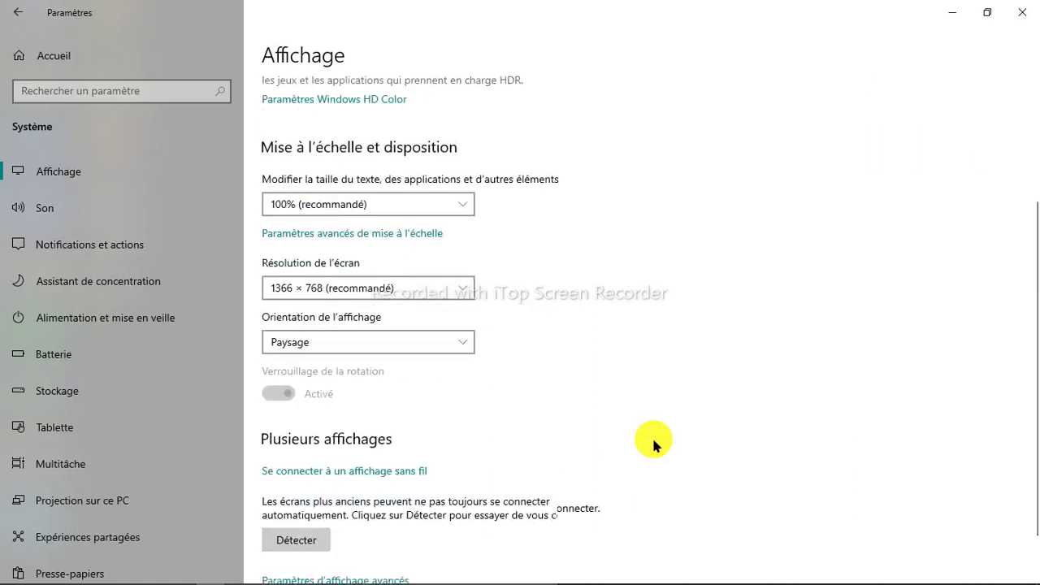
{"action": "scroll", "coordinate": [654, 443], "scroll_direction": "down", "scroll_amount": 2}
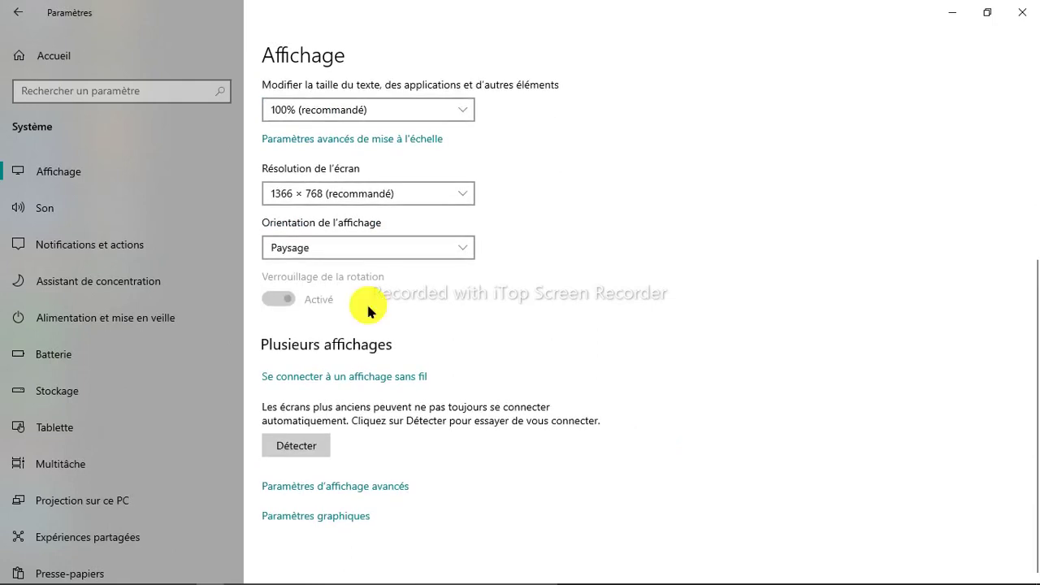
{"action": "left_click", "coordinate": [371, 487]}
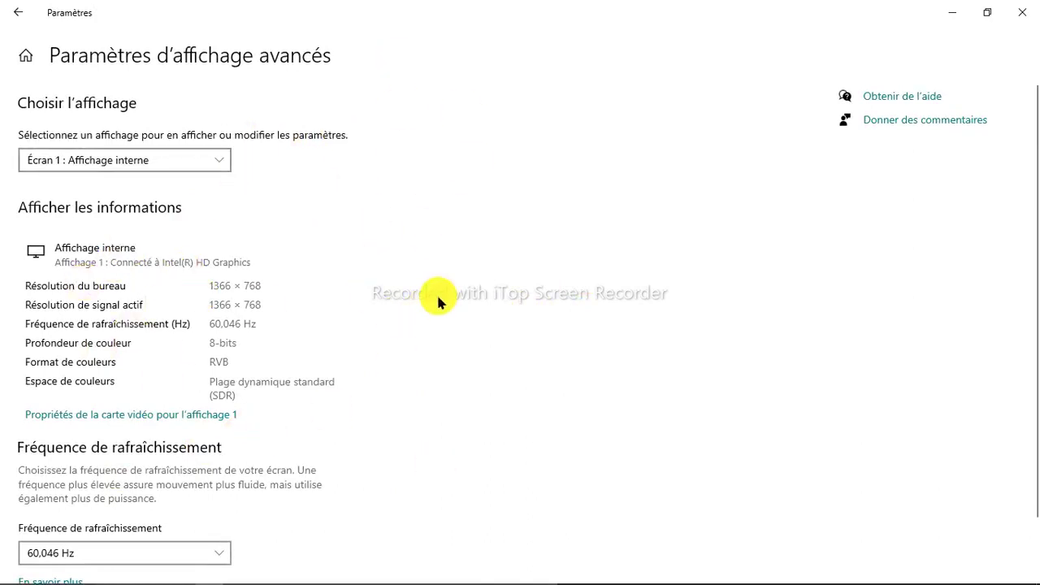
{"action": "scroll", "coordinate": [436, 302], "scroll_direction": "down", "scroll_amount": 1}
{"action": "scroll", "coordinate": [436, 303], "scroll_direction": "up", "scroll_amount": 1}
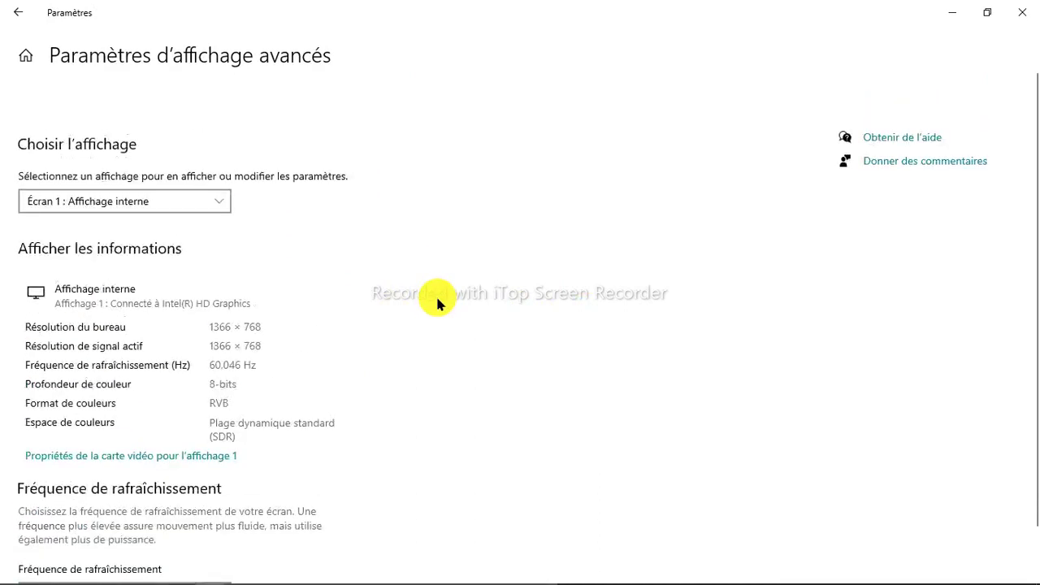
{"action": "left_click", "coordinate": [17, 16]}
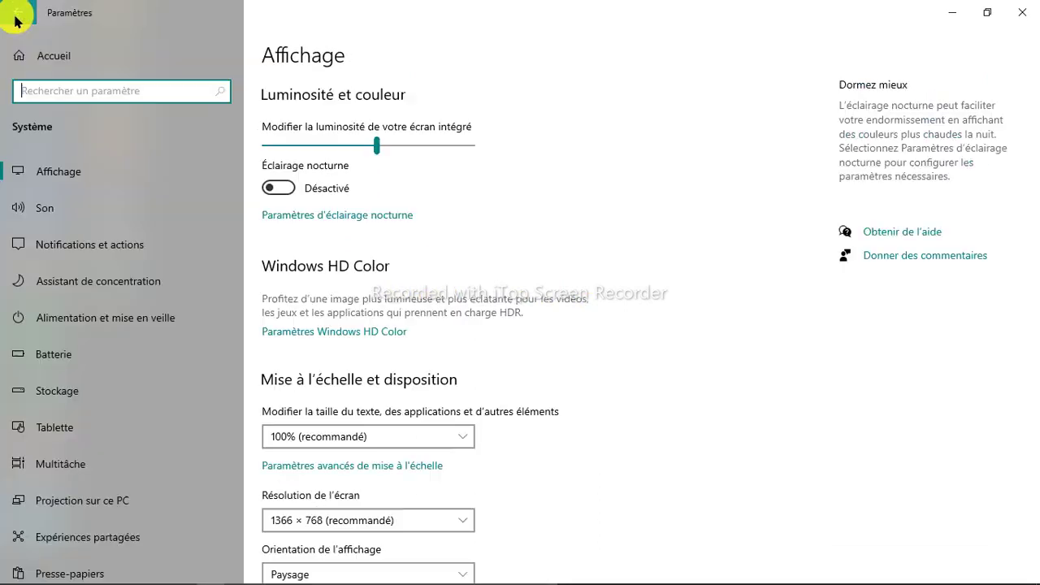
{"action": "scroll", "coordinate": [531, 298], "scroll_direction": "down", "scroll_amount": 2}
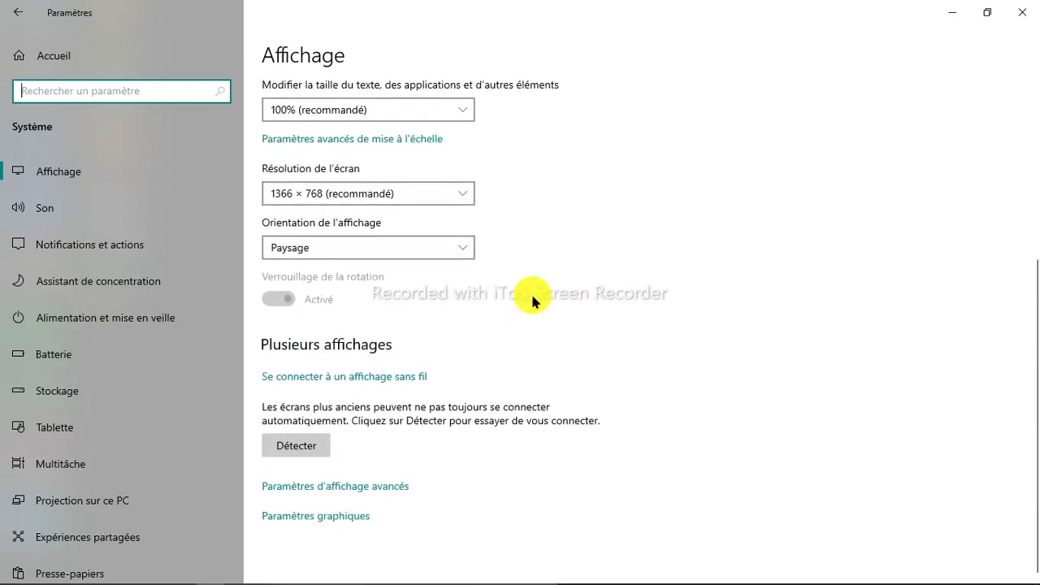
Step: Open the Son settings and choose Haut-parleurs (Realtek High Definition Audio) as the output device
{"action": "left_click", "coordinate": [168, 212]}
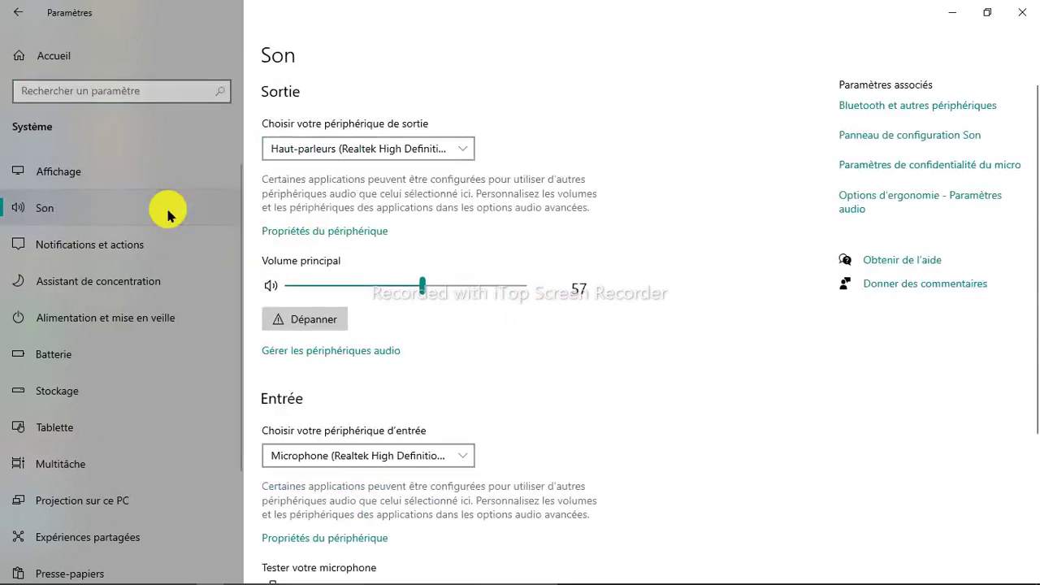
{"action": "left_click", "coordinate": [462, 147]}
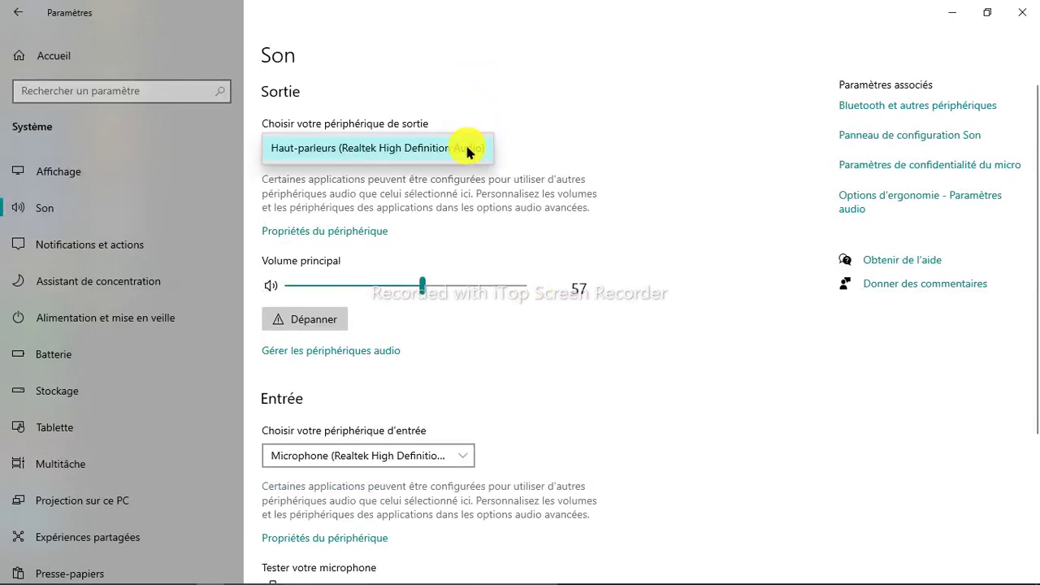
{"action": "left_click", "coordinate": [468, 151]}
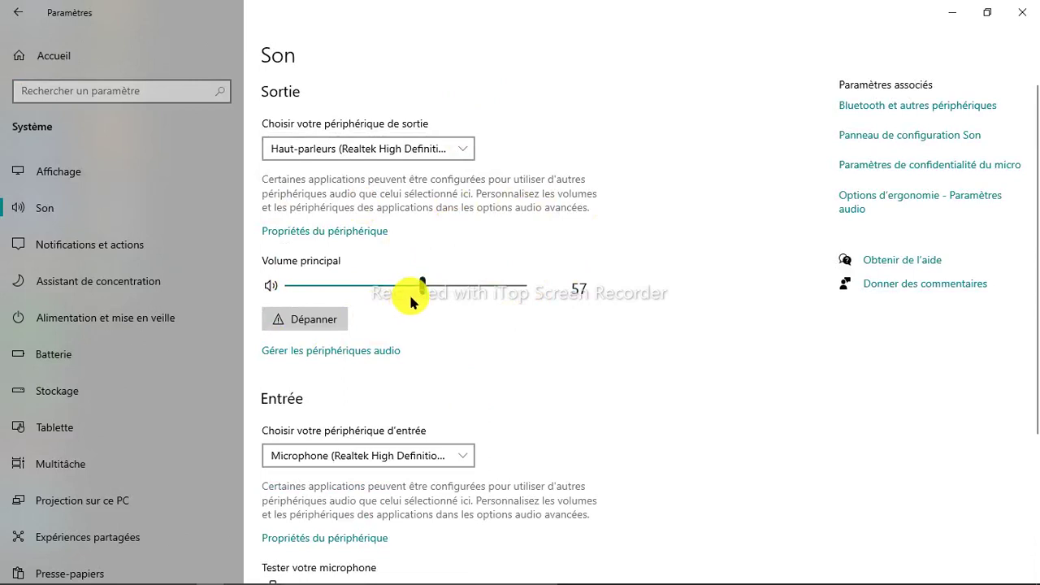
Step: Set the main output volume to 69 in the Son settings
{"action": "mouse_move", "coordinate": [421, 282]}
{"action": "left_mouse_down"}
{"action": "mouse_move", "coordinate": [591, 288]}
{"action": "mouse_move", "coordinate": [430, 291]}
{"action": "left_mouse_up"}
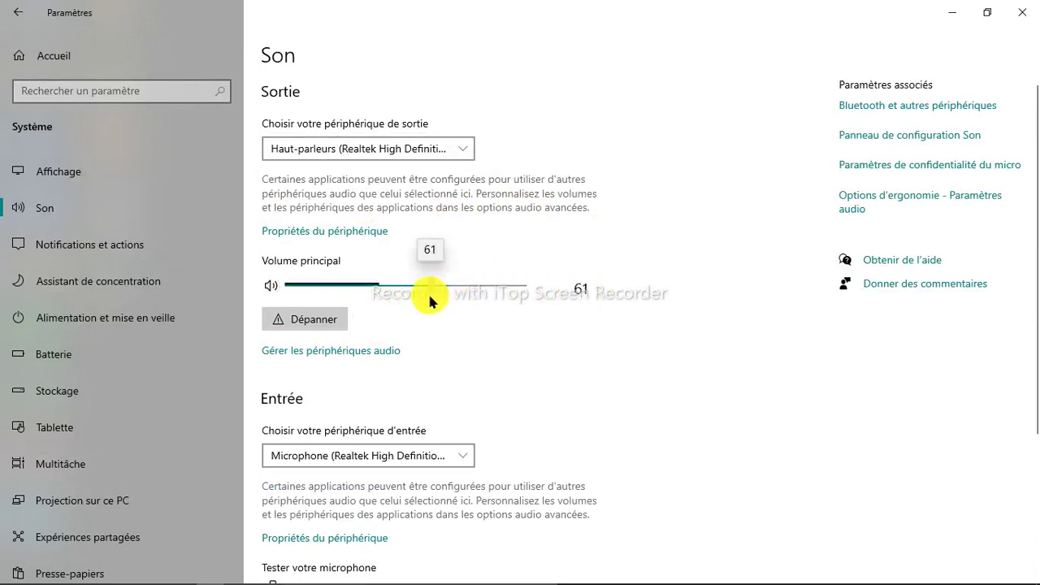
{"action": "left_click_drag", "start_coordinate": [551, 299], "coordinate": [449, 299]}
{"action": "left_click", "coordinate": [448, 293]}
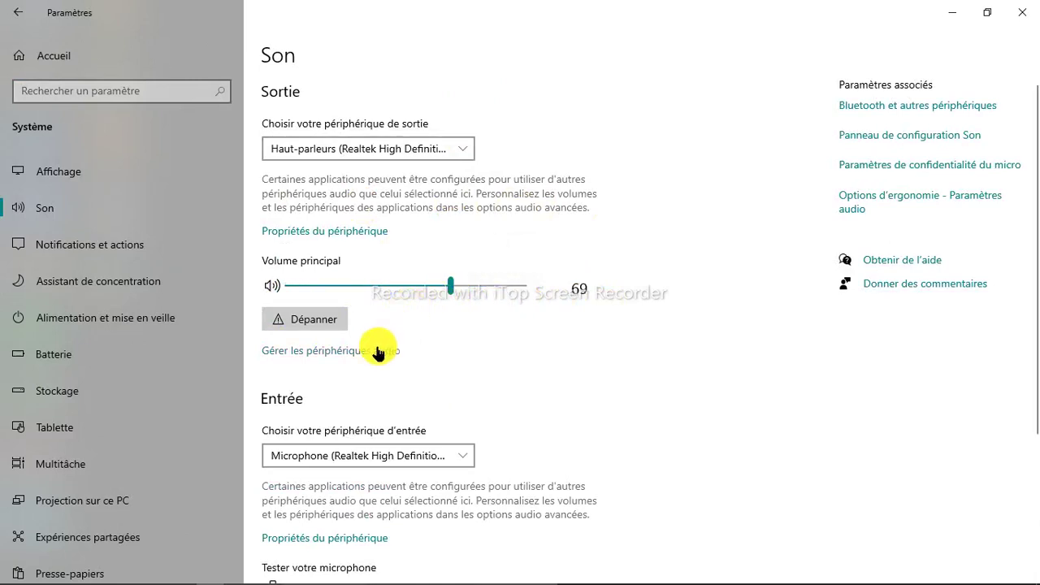
Step: View the options of the Haut-parleurs output device under Gérer les périphériques audio and return to the Son settings
{"action": "scroll", "coordinate": [378, 351], "scroll_direction": "down", "scroll_amount": 3}
{"action": "scroll", "coordinate": [378, 351], "scroll_direction": "up", "scroll_amount": 2}
{"action": "left_click", "coordinate": [339, 290]}
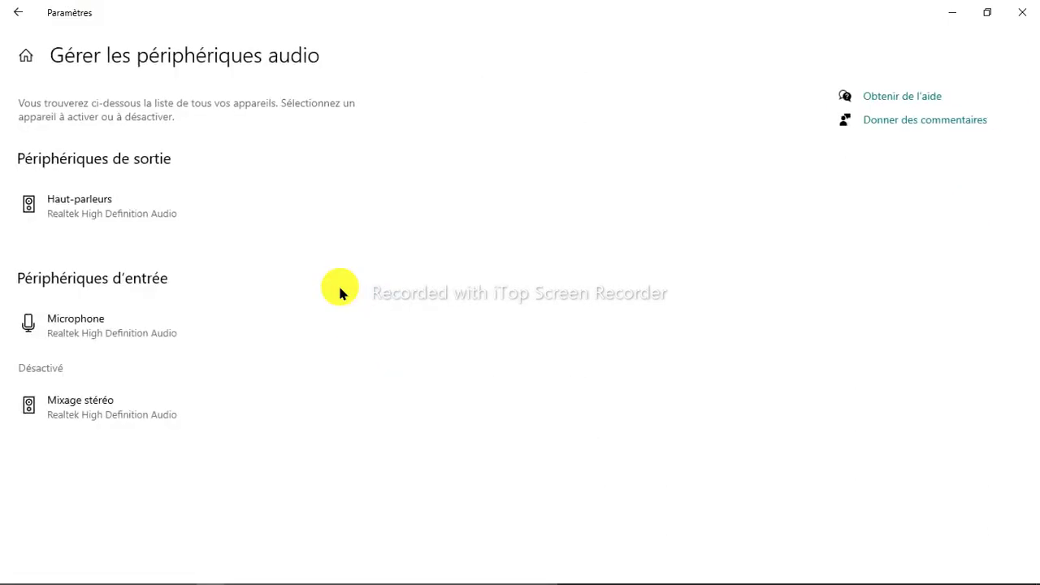
{"action": "left_click", "coordinate": [99, 206]}
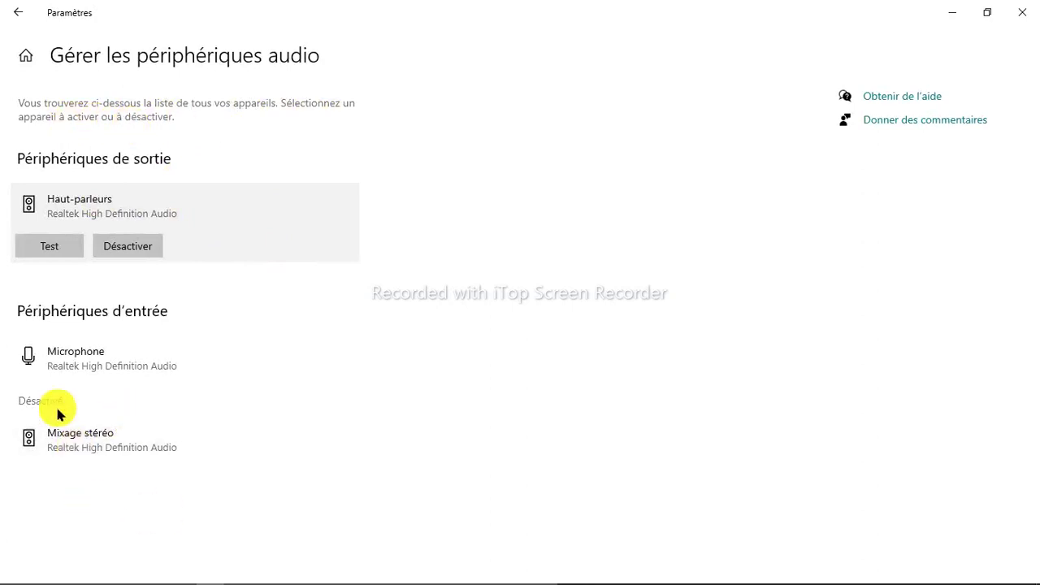
{"action": "left_click", "coordinate": [22, 11]}
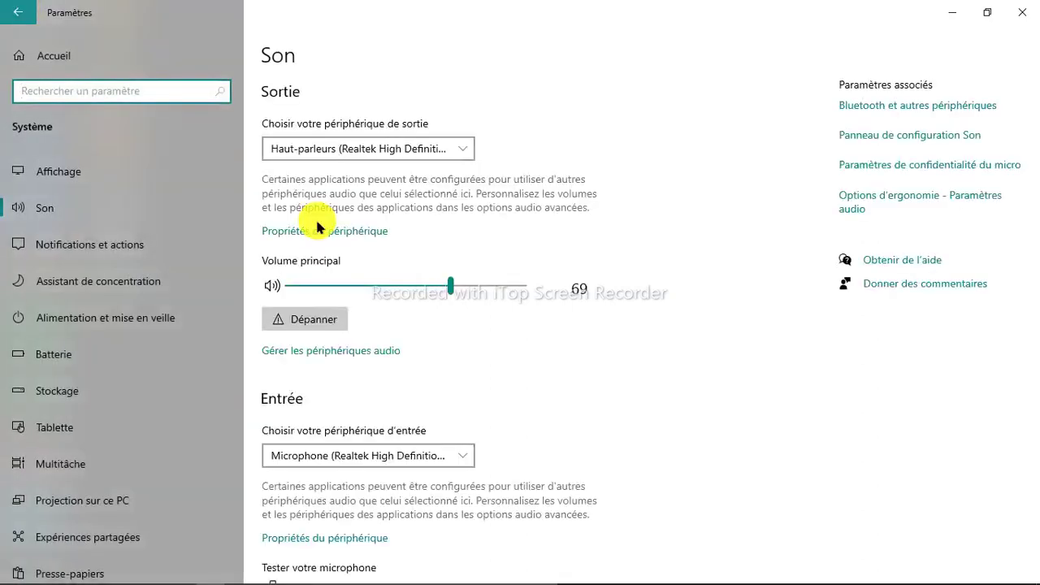
Step: Choose Microphone (Realtek High Definition Audio) as the input device in the Son settings
{"action": "scroll", "coordinate": [399, 333], "scroll_direction": "down", "scroll_amount": 2}
{"action": "scroll", "coordinate": [401, 343], "scroll_direction": "down", "scroll_amount": 2}
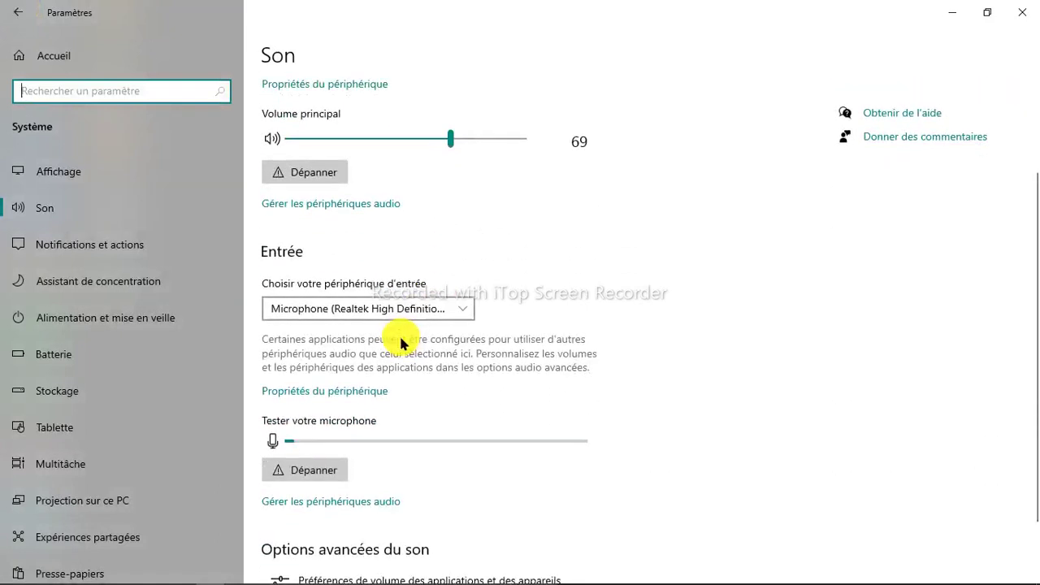
{"action": "left_click", "coordinate": [463, 313]}
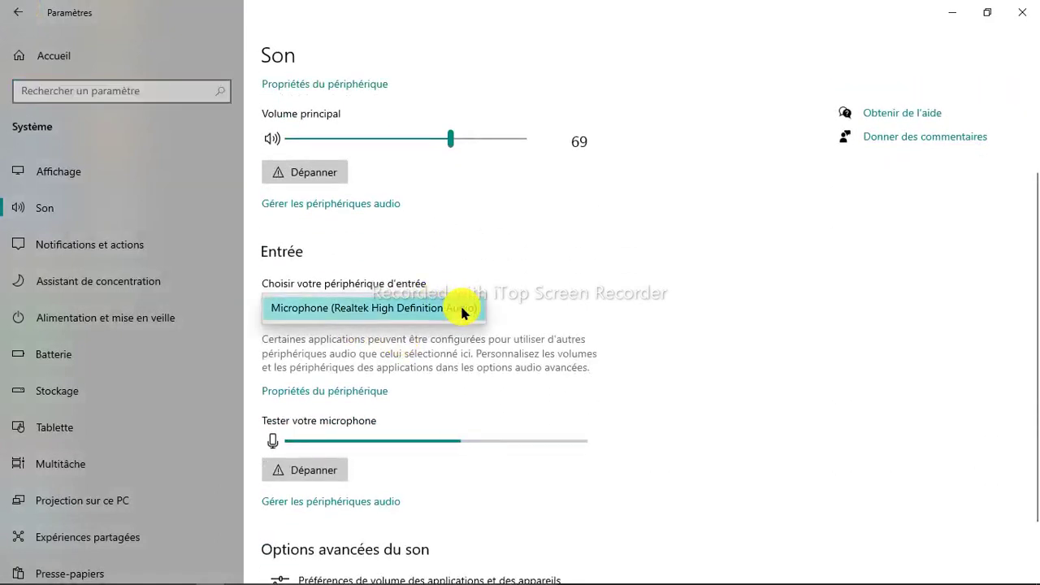
{"action": "left_click", "coordinate": [464, 303]}
Step: View the options of the disabled Mixage stéréo input device under Gérer les périphériques audio and return to the Son settings
{"action": "scroll", "coordinate": [520, 379], "scroll_direction": "down", "scroll_amount": 2}
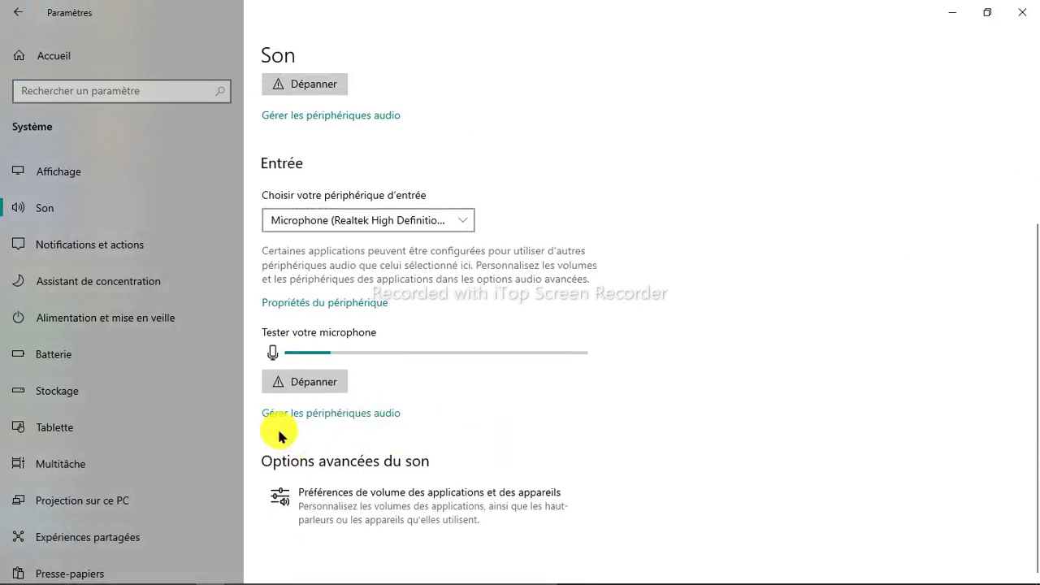
{"action": "left_click", "coordinate": [301, 413]}
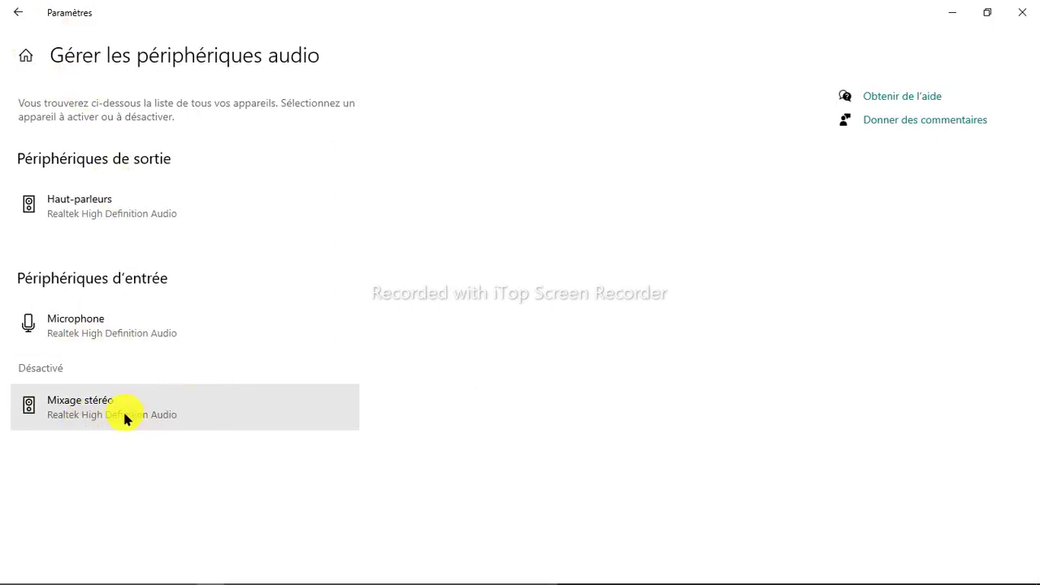
{"action": "left_click", "coordinate": [66, 409]}
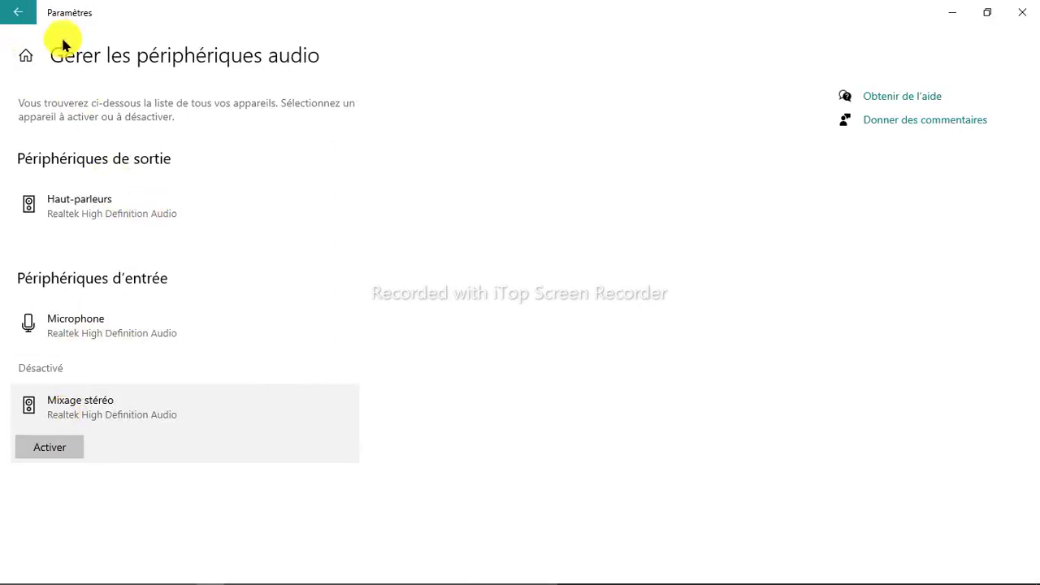
{"action": "left_click", "coordinate": [16, 13]}
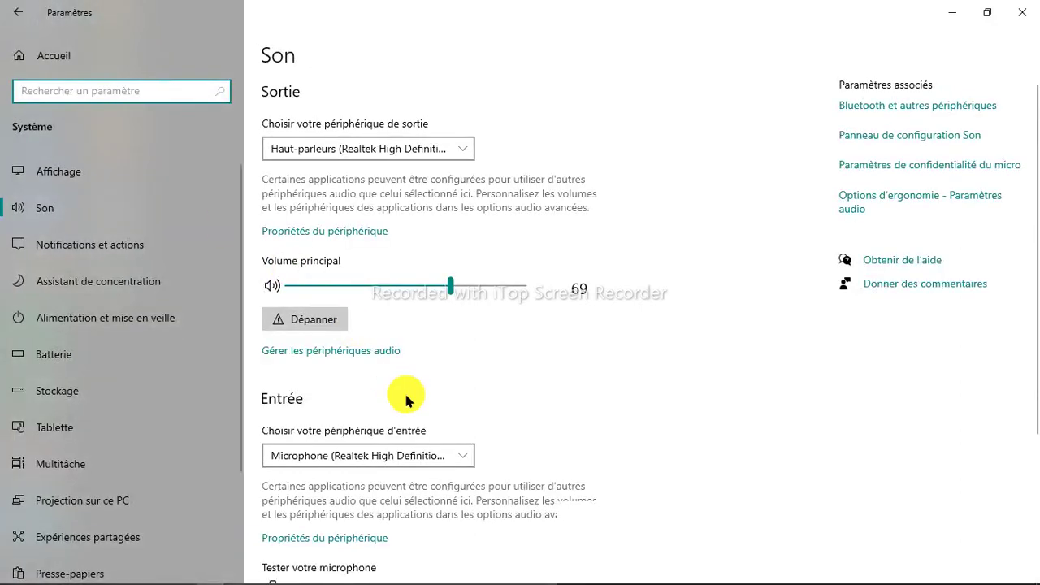
Step: View the Préférences de volume des applications et des appareils page and return to the Son settings
{"action": "scroll", "coordinate": [393, 418], "scroll_direction": "down", "scroll_amount": 3}
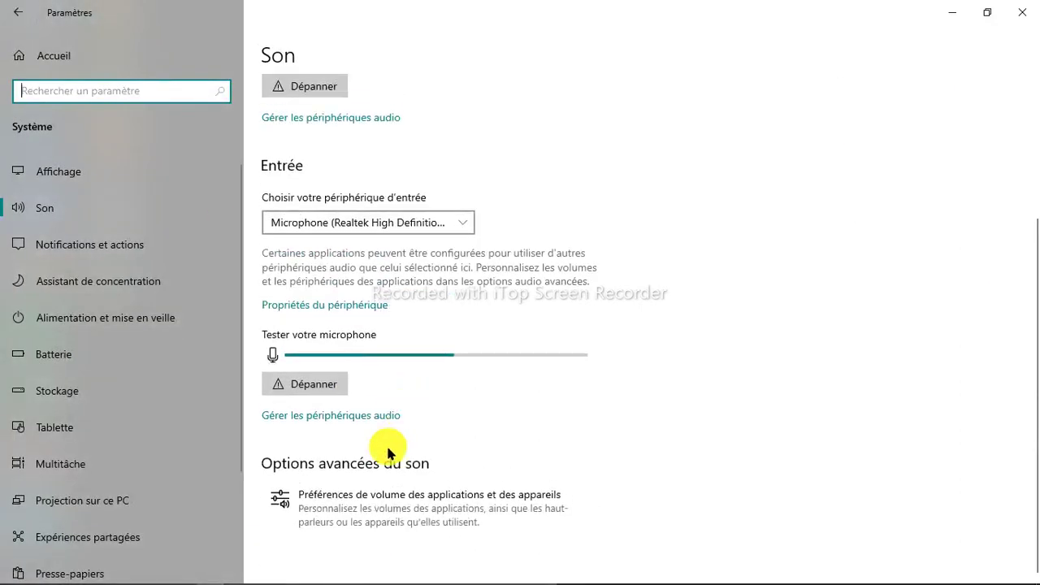
{"action": "left_click", "coordinate": [388, 505]}
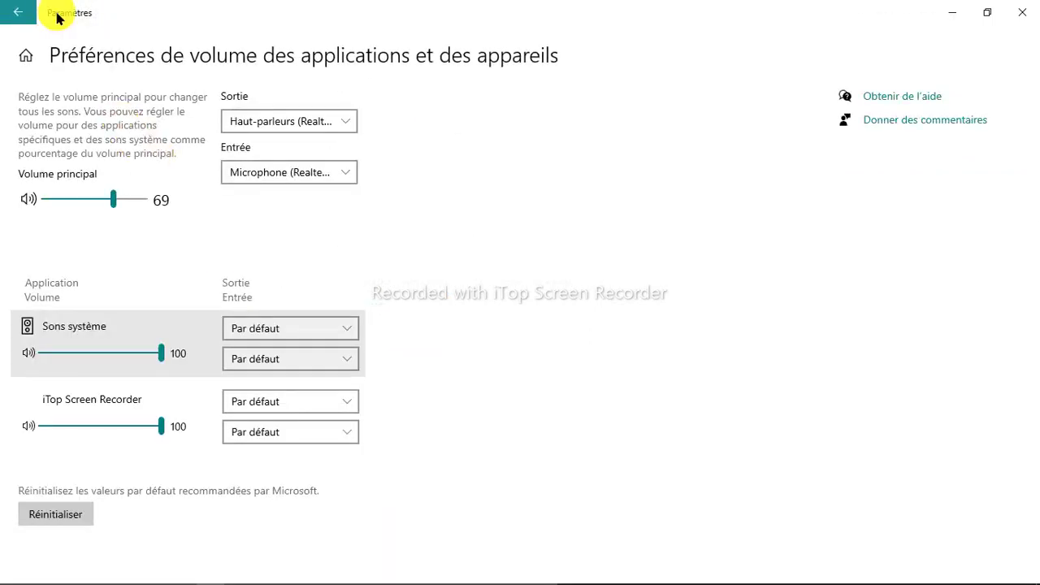
{"action": "left_click", "coordinate": [20, 8]}
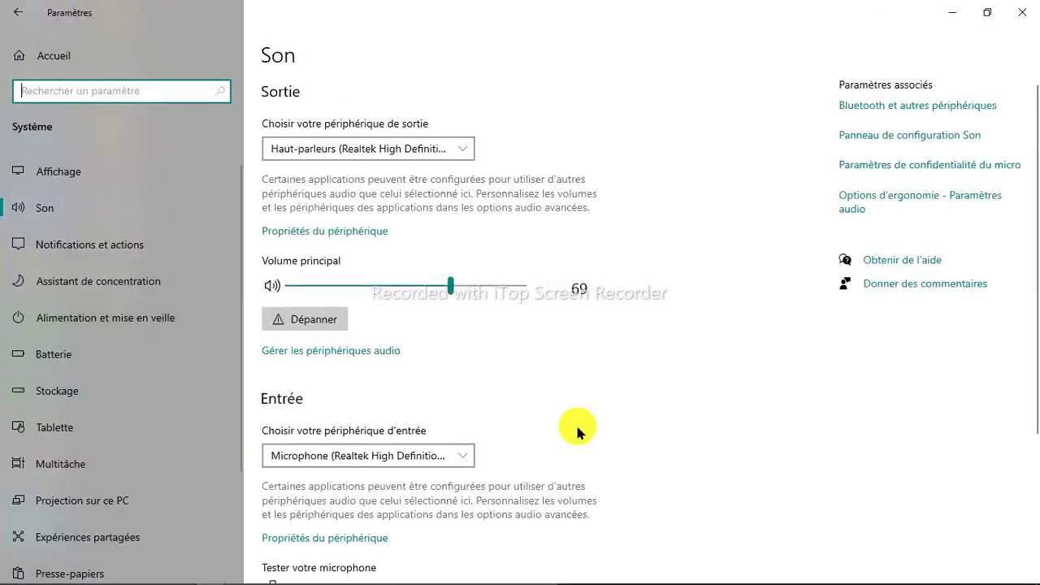
Step: Set the main volume to 65 in the Préférences de volume des applications et des appareils
{"action": "scroll", "coordinate": [575, 429], "scroll_direction": "down", "scroll_amount": 3}
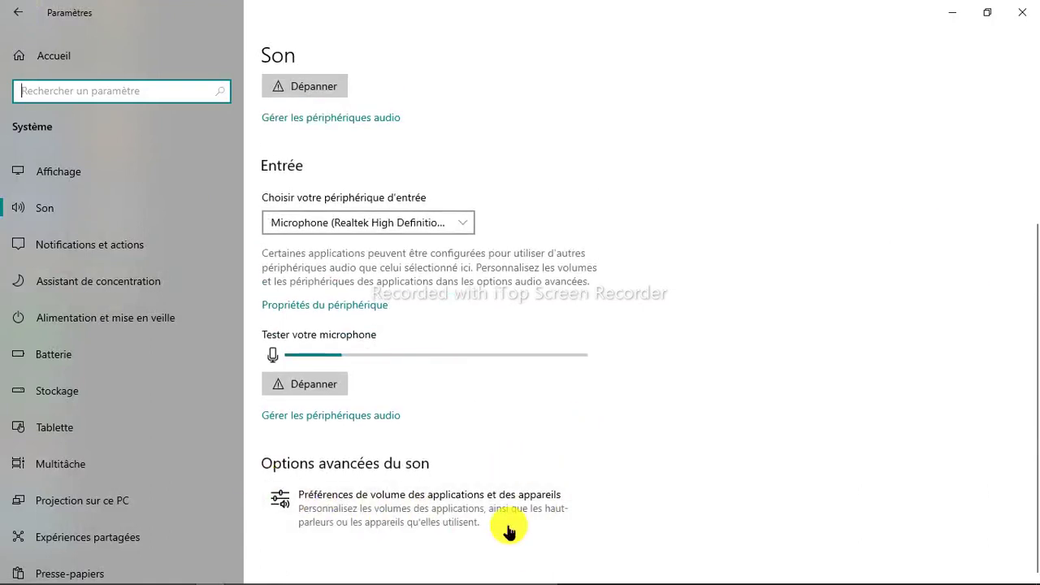
{"action": "left_click", "coordinate": [503, 497]}
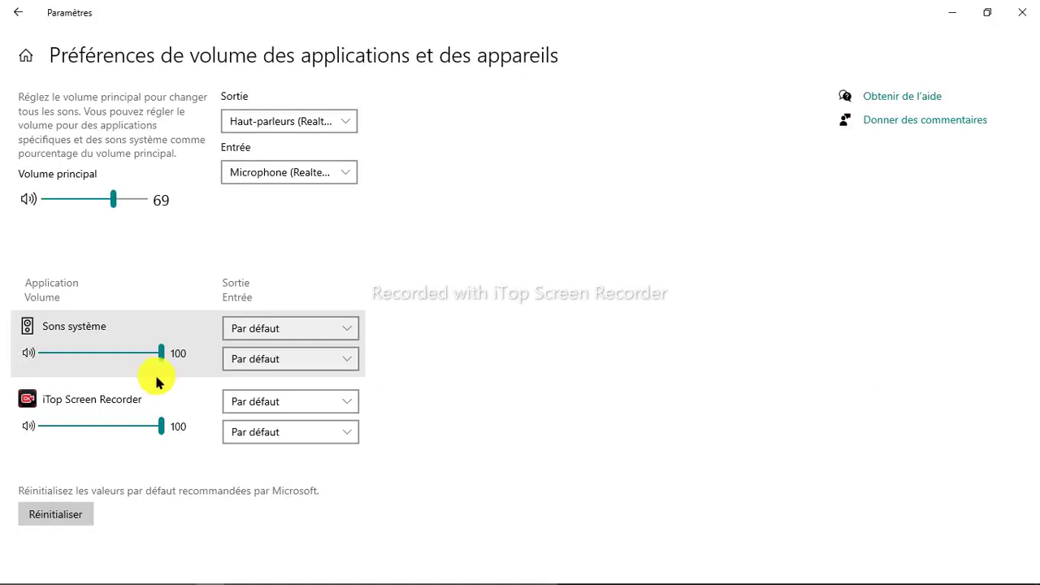
{"action": "left_click", "coordinate": [114, 200]}
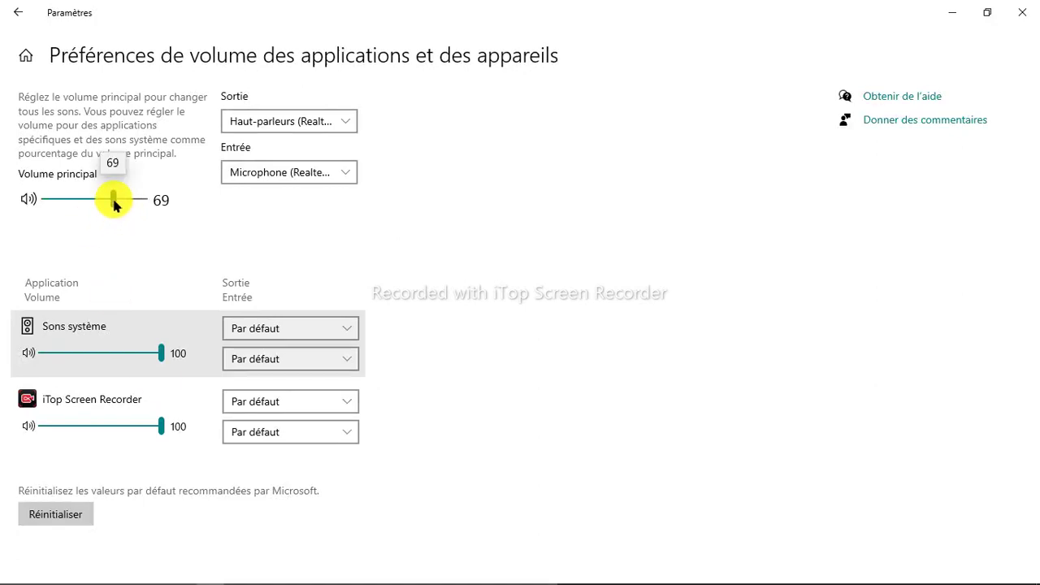
{"action": "mouse_move", "coordinate": [114, 200]}
{"action": "left_mouse_down"}
{"action": "mouse_move", "coordinate": [94, 200]}
{"action": "mouse_move", "coordinate": [121, 202]}
{"action": "mouse_move", "coordinate": [97, 202]}
{"action": "mouse_move", "coordinate": [110, 202]}
{"action": "left_mouse_up"}
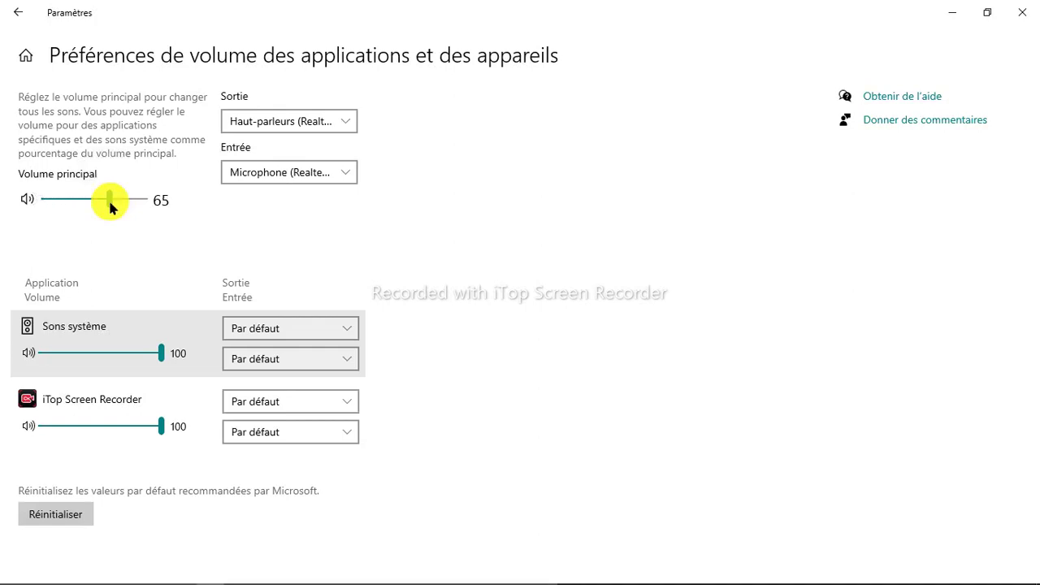
Step: Keep Haut-parleurs as the output and select Microphone (Realtek High Definition Audio) as the input in the volume preferences
{"action": "left_click", "coordinate": [342, 119]}
{"action": "left_click", "coordinate": [342, 118]}
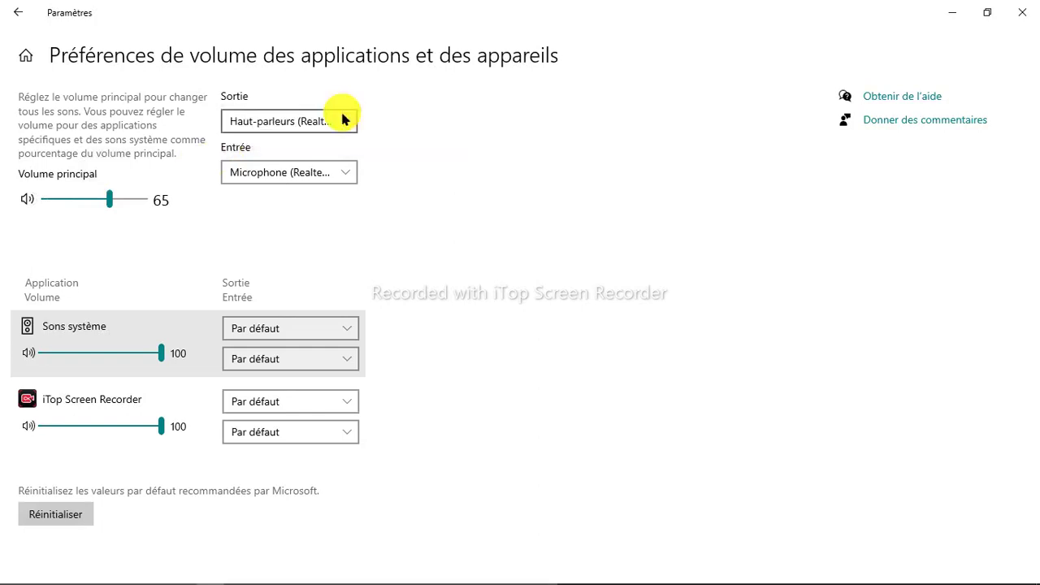
{"action": "left_click", "coordinate": [342, 173]}
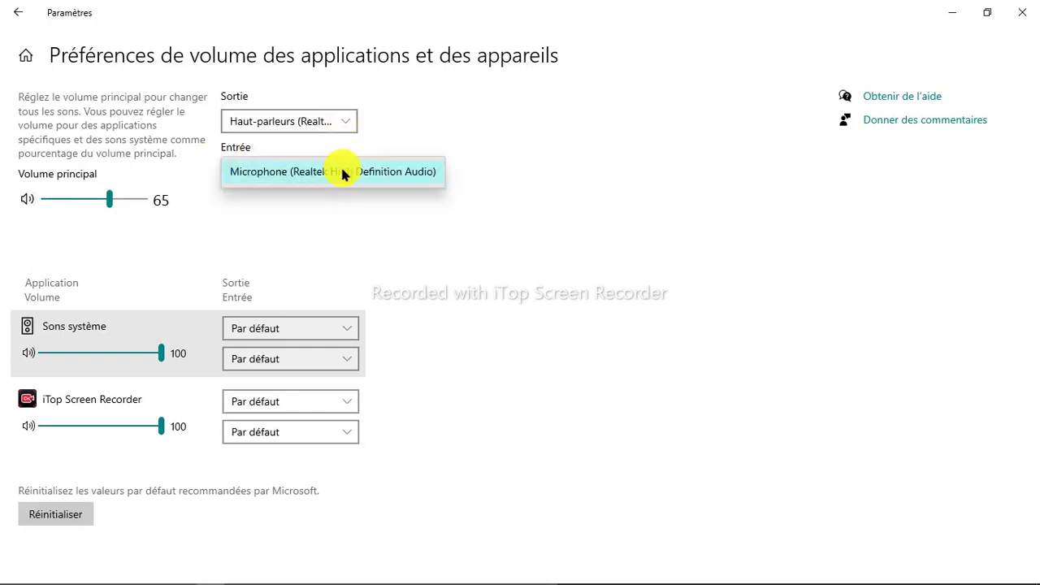
{"action": "left_click", "coordinate": [342, 173]}
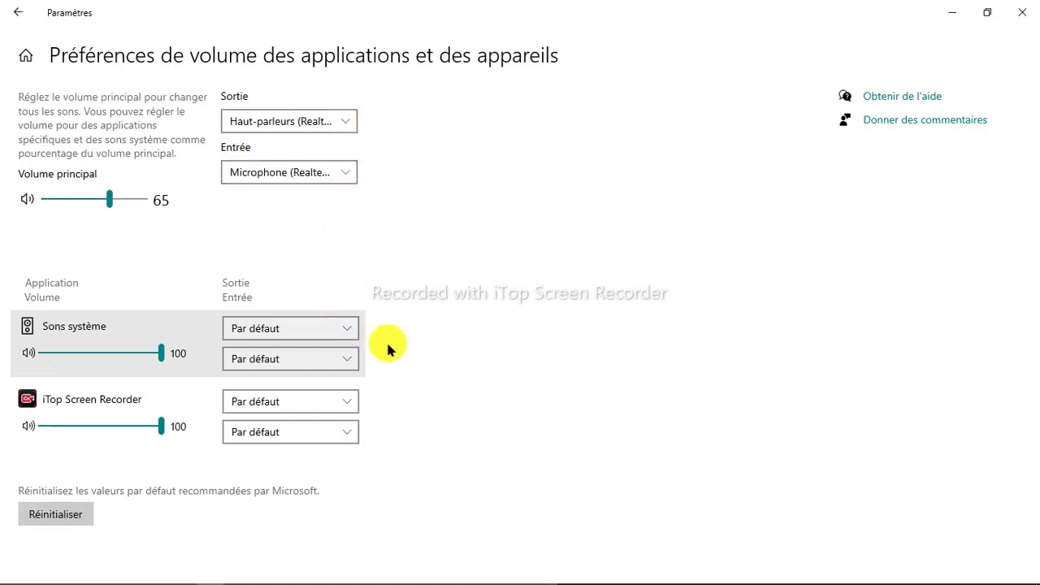
Step: Check the Sons système output choice and the iTop Screen Recorder volume, and return to the advanced options in the Son settings
{"action": "left_click", "coordinate": [346, 333]}
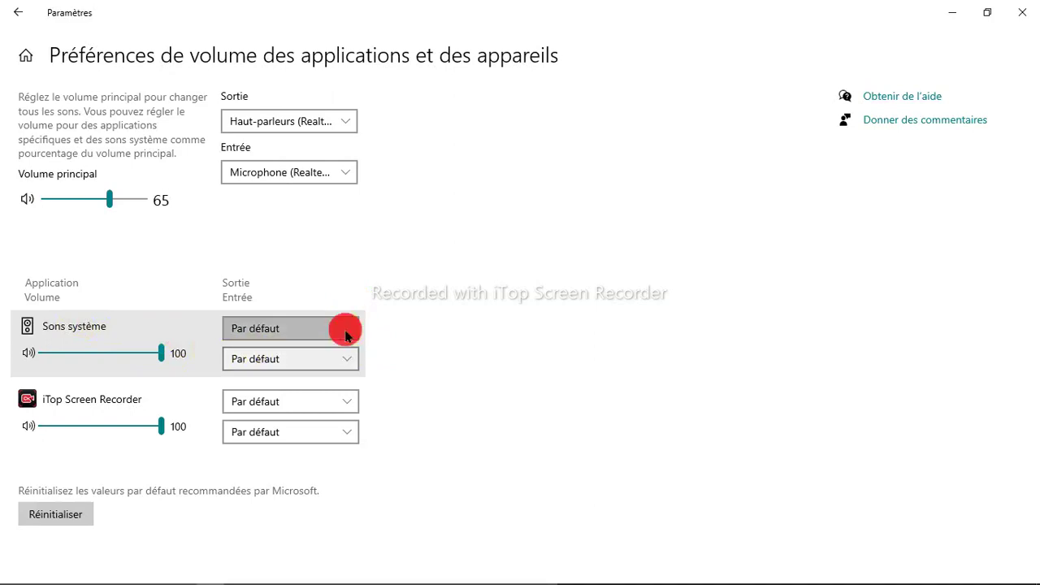
{"action": "left_click", "coordinate": [391, 339]}
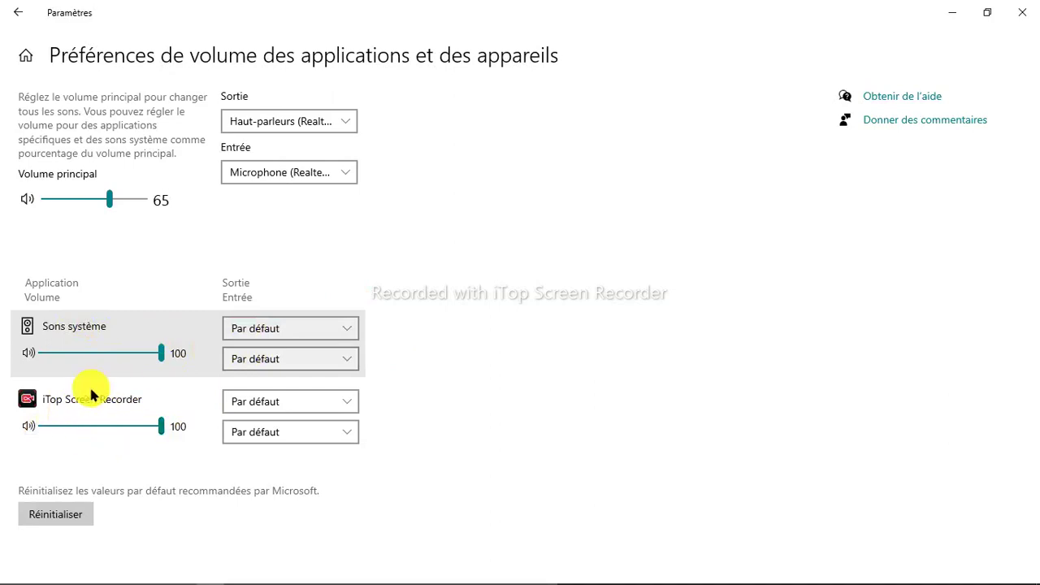
{"action": "left_click", "coordinate": [172, 430]}
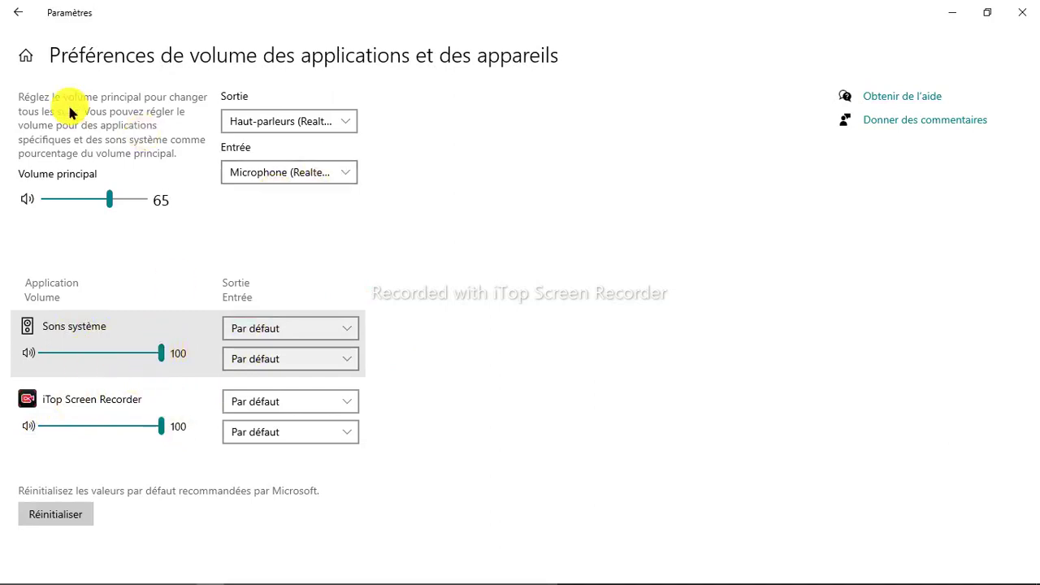
{"action": "left_click", "coordinate": [5, 8]}
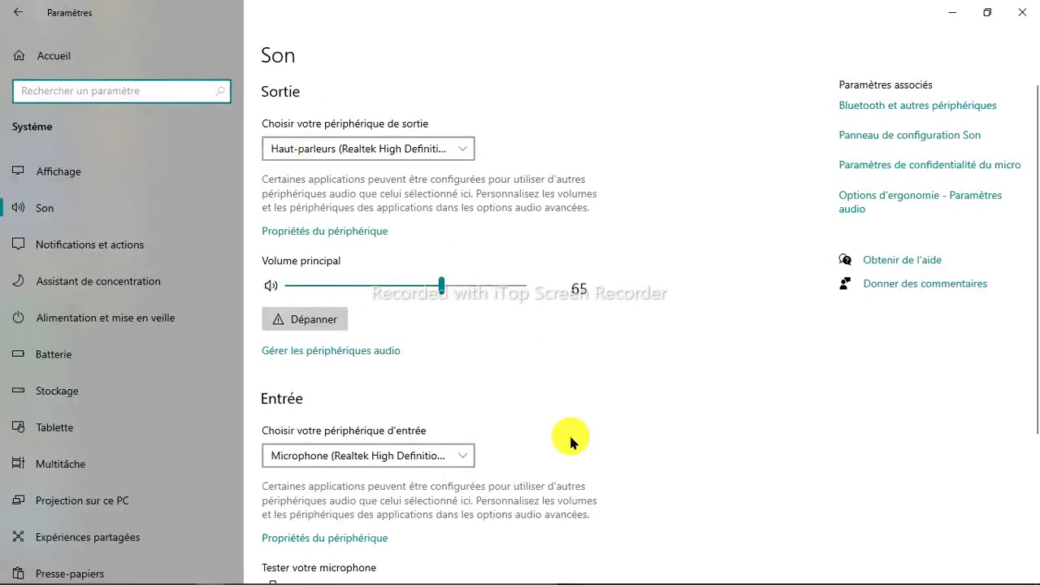
{"action": "scroll", "coordinate": [569, 435], "scroll_direction": "down", "scroll_amount": 3}
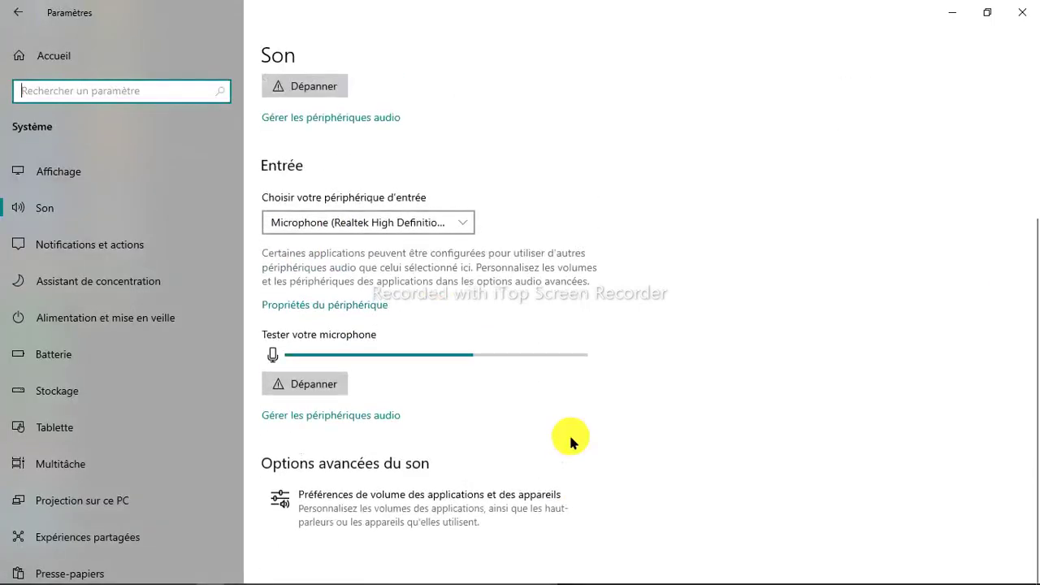
Step: Open the Notifications et actions settings and review the notification options and the start of the sender list
{"action": "left_click", "coordinate": [156, 251]}
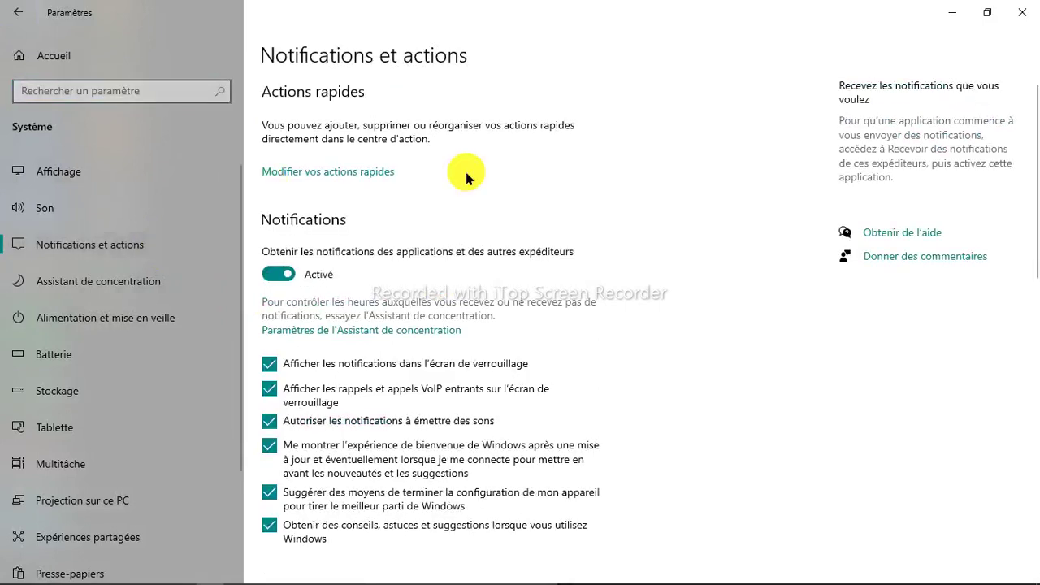
{"action": "scroll", "coordinate": [533, 177], "scroll_direction": "down", "scroll_amount": 6}
{"action": "scroll", "coordinate": [532, 176], "scroll_direction": "up", "scroll_amount": 6}
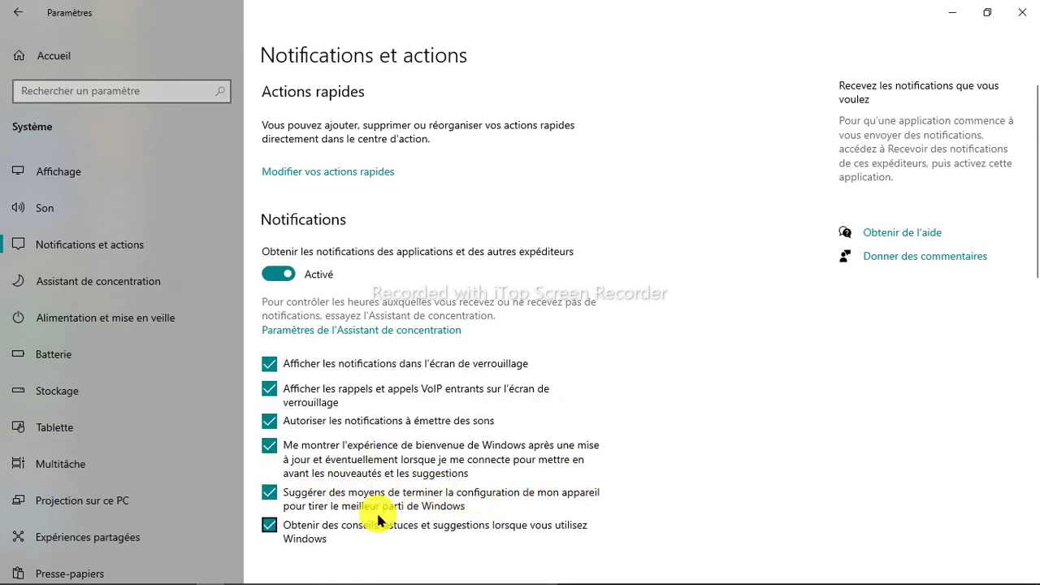
{"action": "scroll", "coordinate": [566, 421], "scroll_direction": "down", "scroll_amount": 6}
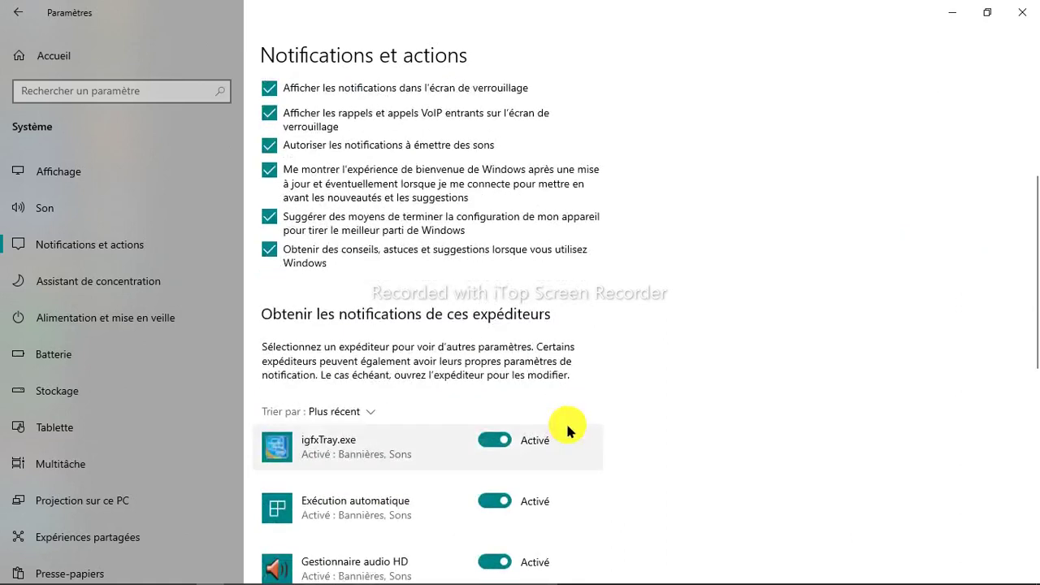
{"action": "scroll", "coordinate": [565, 421], "scroll_direction": "up", "scroll_amount": 2}
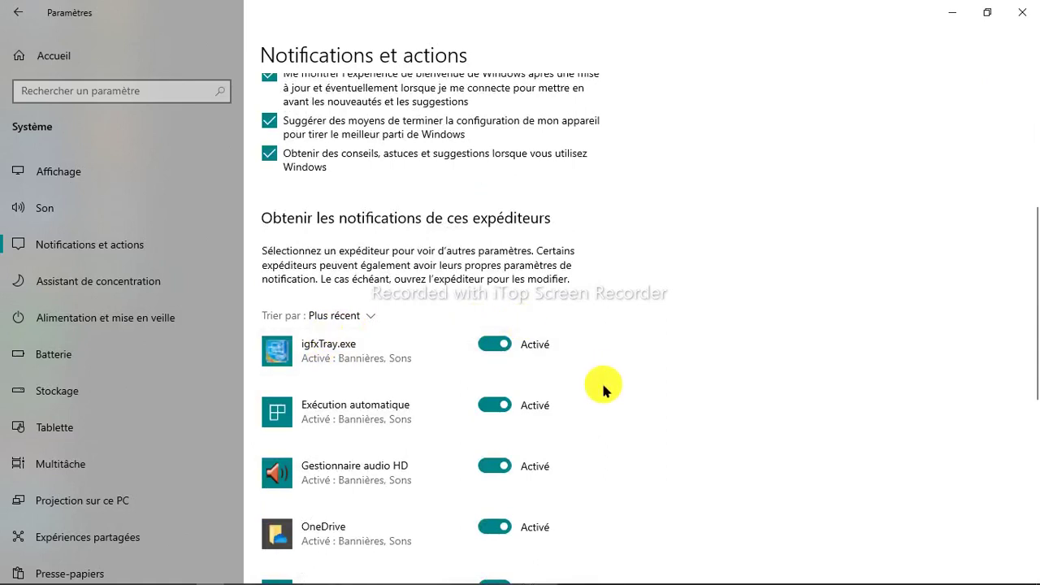
{"action": "scroll", "coordinate": [603, 391], "scroll_direction": "up", "scroll_amount": 2}
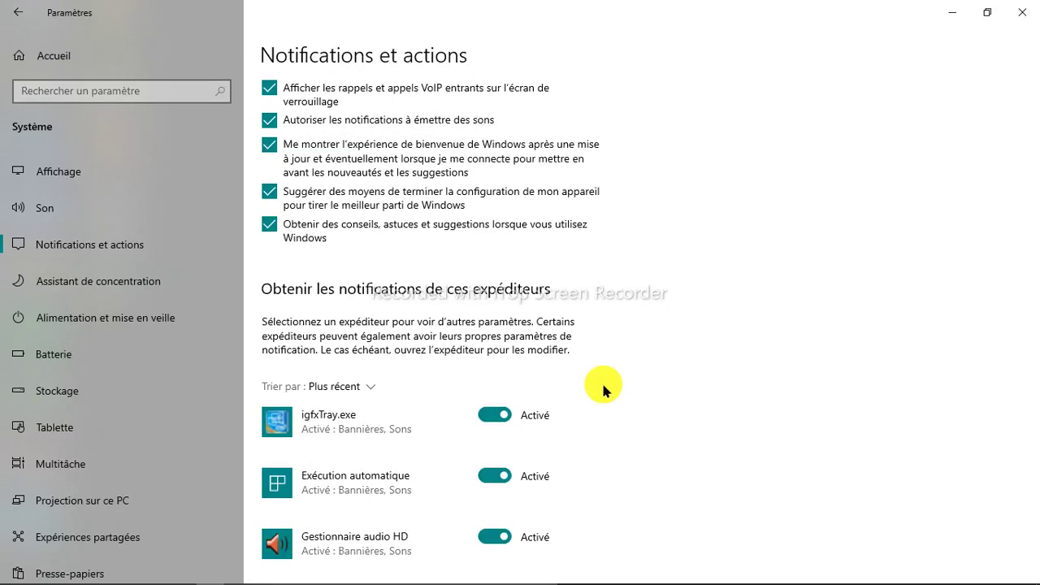
Step: View the notification centre with its quick actions and close it again
{"action": "mouse_move", "coordinate": [1017, 579]}
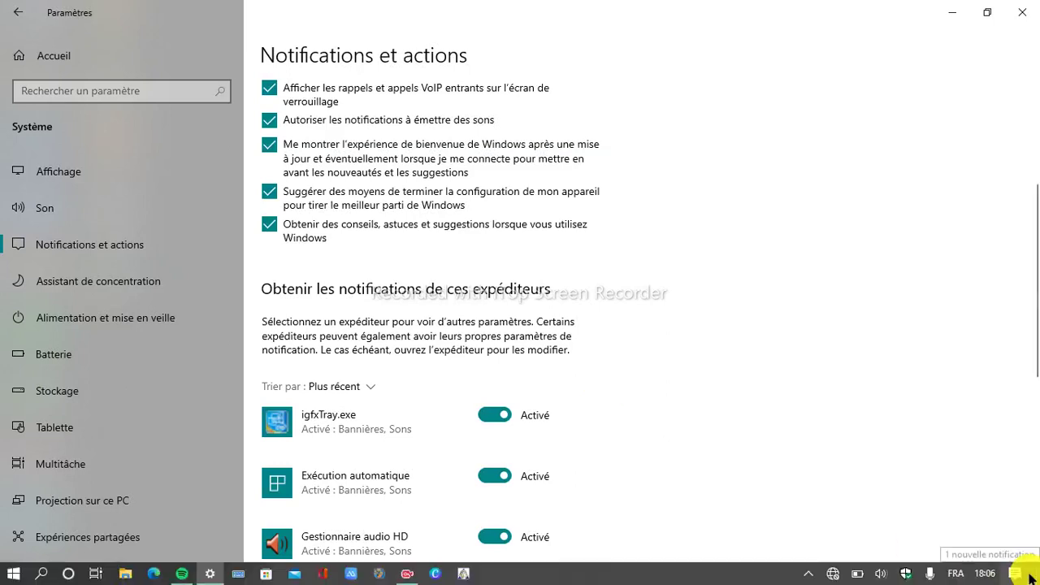
{"action": "left_click", "coordinate": [1016, 576]}
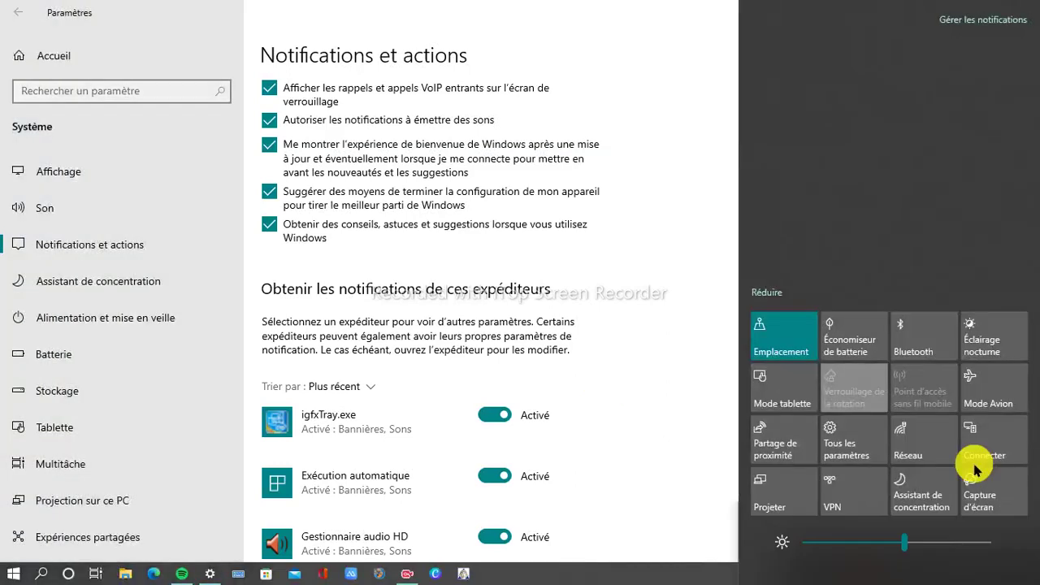
{"action": "left_click", "coordinate": [693, 405]}
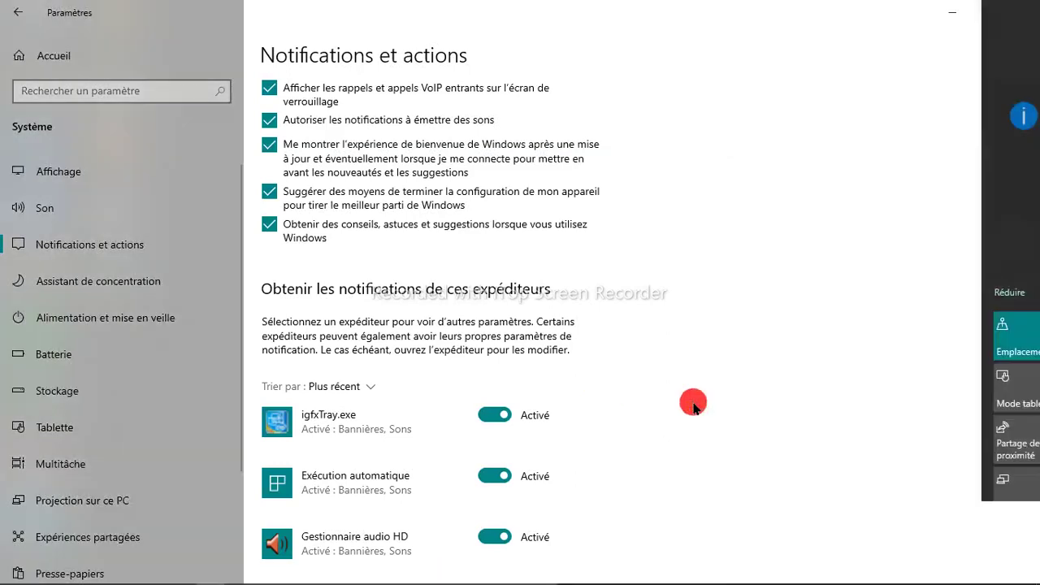
Step: Review every app in the notification sender list, down to Google Chrome, and return to the start of the page
{"action": "scroll", "coordinate": [693, 406], "scroll_direction": "down", "scroll_amount": 1}
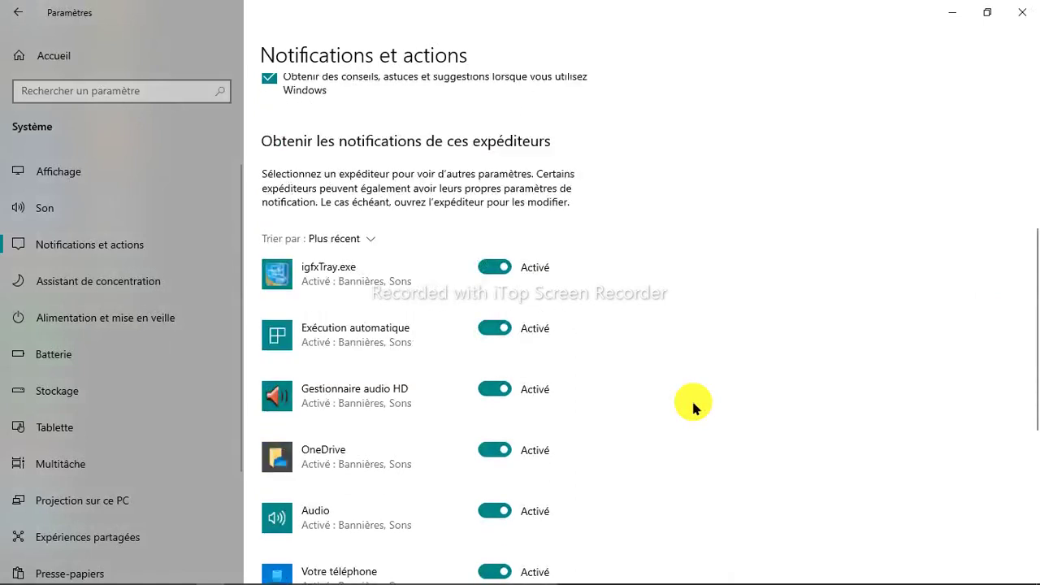
{"action": "scroll", "coordinate": [694, 407], "scroll_direction": "down", "scroll_amount": 3}
{"action": "scroll", "coordinate": [694, 405], "scroll_direction": "down", "scroll_amount": 4}
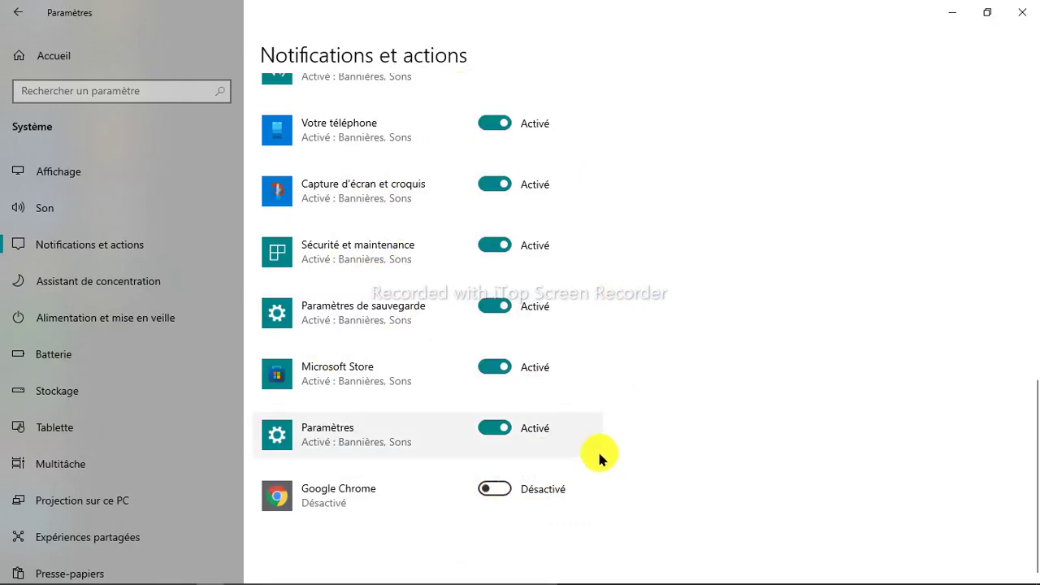
{"action": "scroll", "coordinate": [635, 329], "scroll_direction": "up", "scroll_amount": 7}
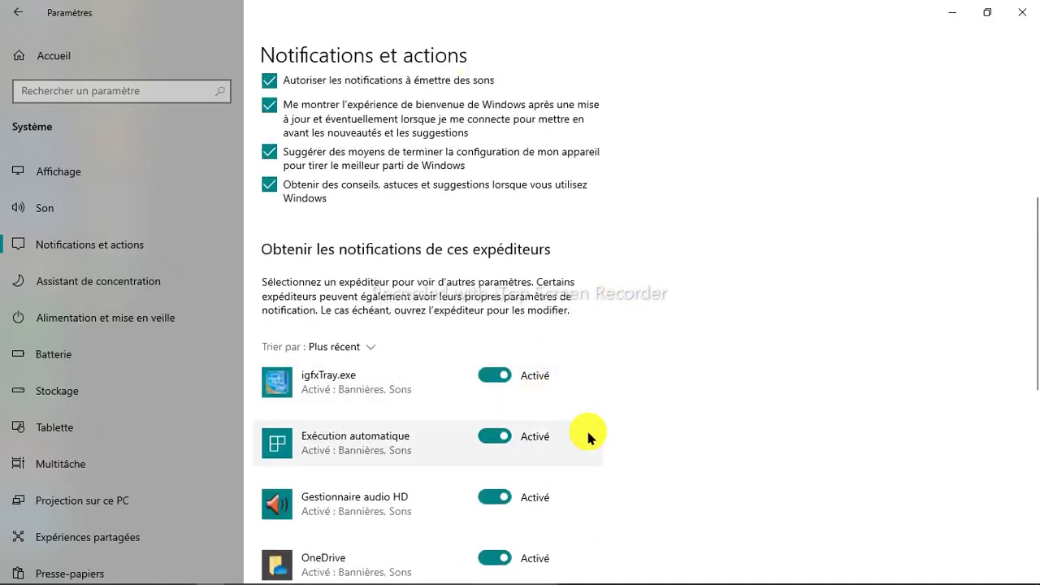
{"action": "scroll", "coordinate": [586, 428], "scroll_direction": "down", "scroll_amount": 7}
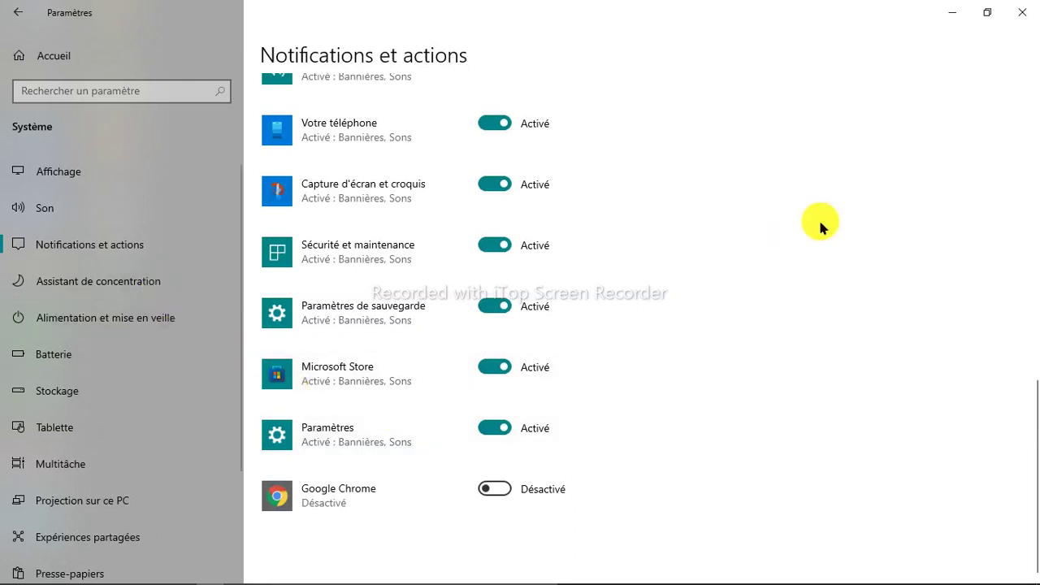
{"action": "scroll", "coordinate": [818, 219], "scroll_direction": "up", "scroll_amount": 10}
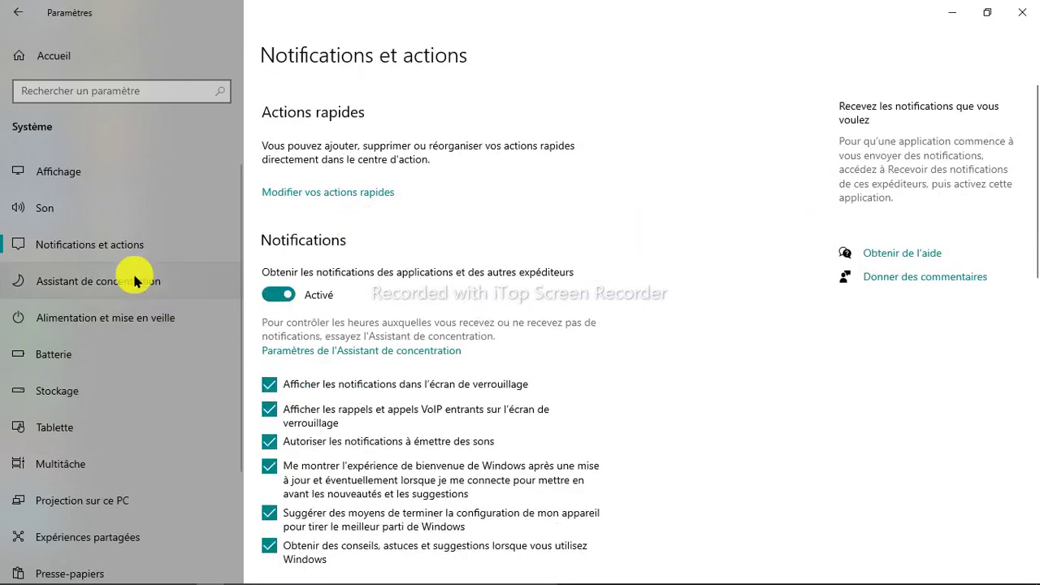
Step: Open the Assistant de concentration settings and review the notification modes and the Règles automatiques
{"action": "left_click", "coordinate": [136, 284]}
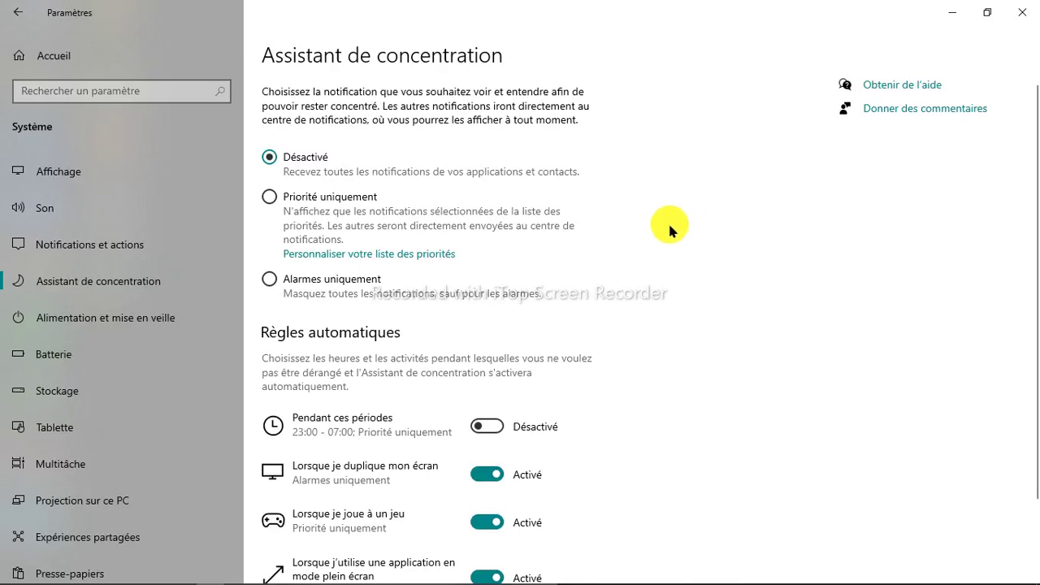
{"action": "scroll", "coordinate": [670, 231], "scroll_direction": "down", "scroll_amount": 3}
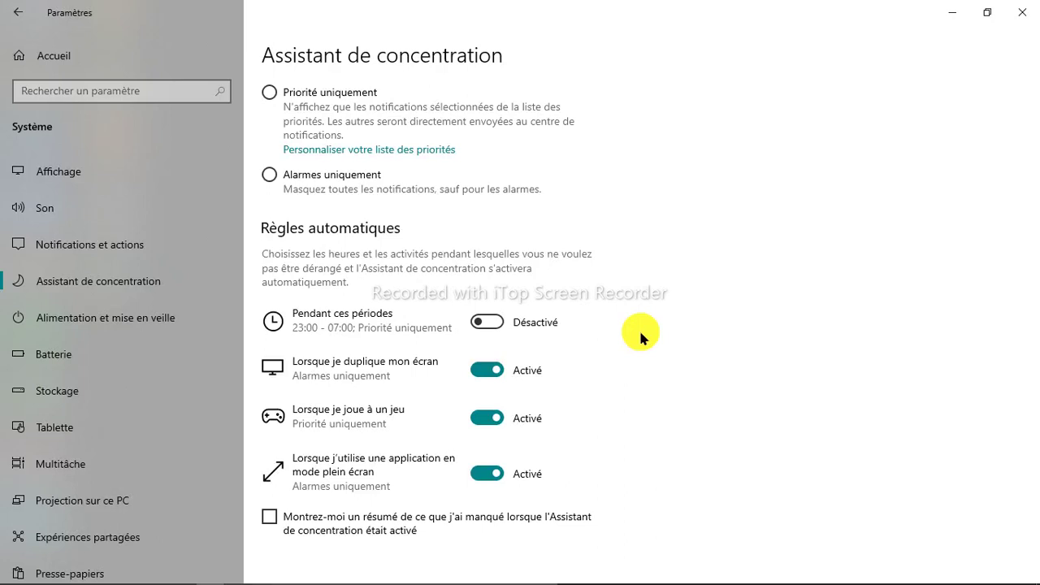
{"action": "scroll", "coordinate": [625, 292], "scroll_direction": "up", "scroll_amount": 3}
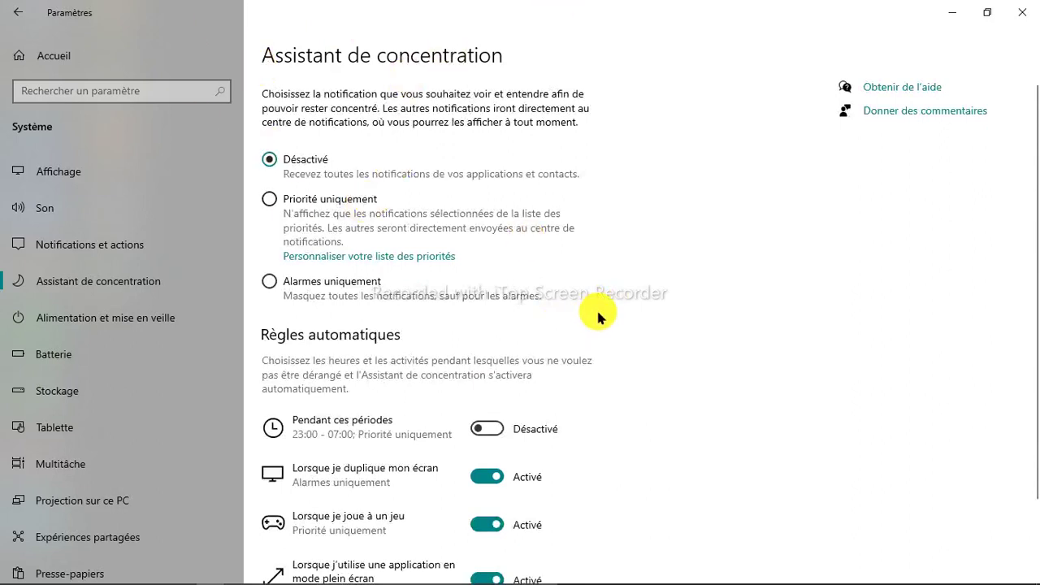
{"action": "scroll", "coordinate": [598, 317], "scroll_direction": "down", "scroll_amount": 3}
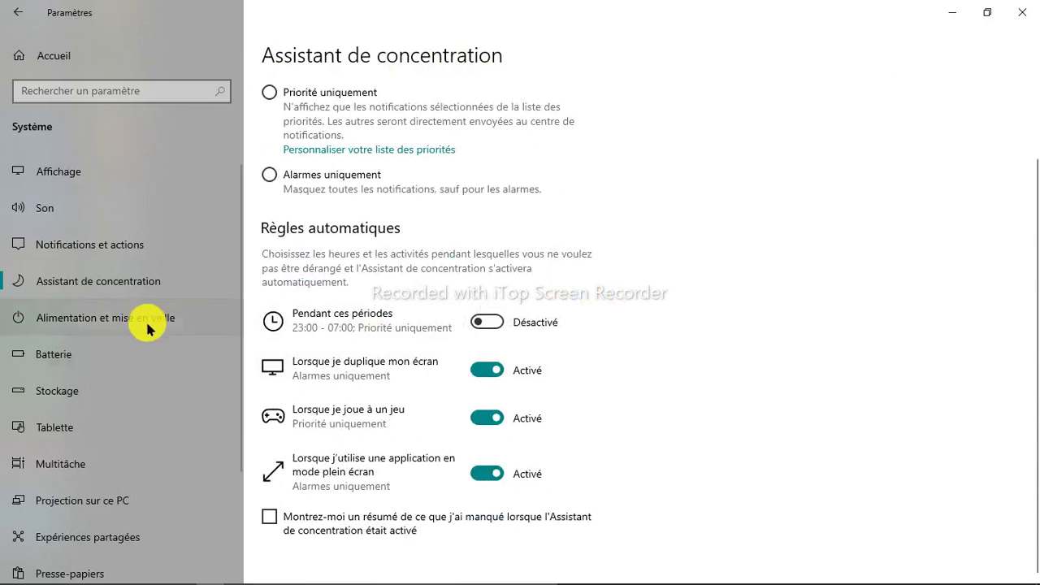
Step: Open the Alimentation et mise en veille settings and view the screen-off delays for battery power, leaving the choice as it is
{"action": "left_click", "coordinate": [151, 320]}
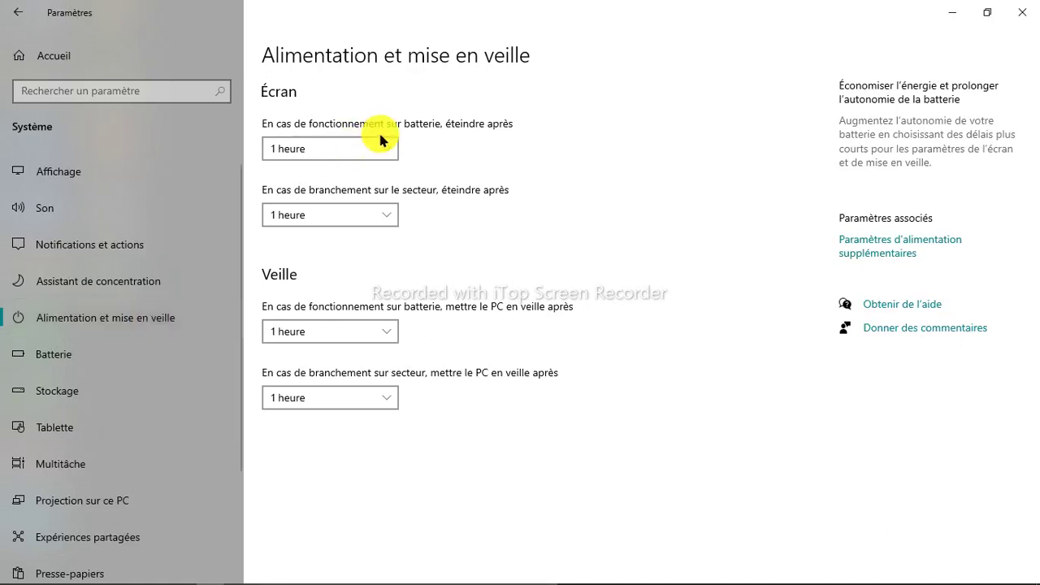
{"action": "left_click", "coordinate": [388, 151]}
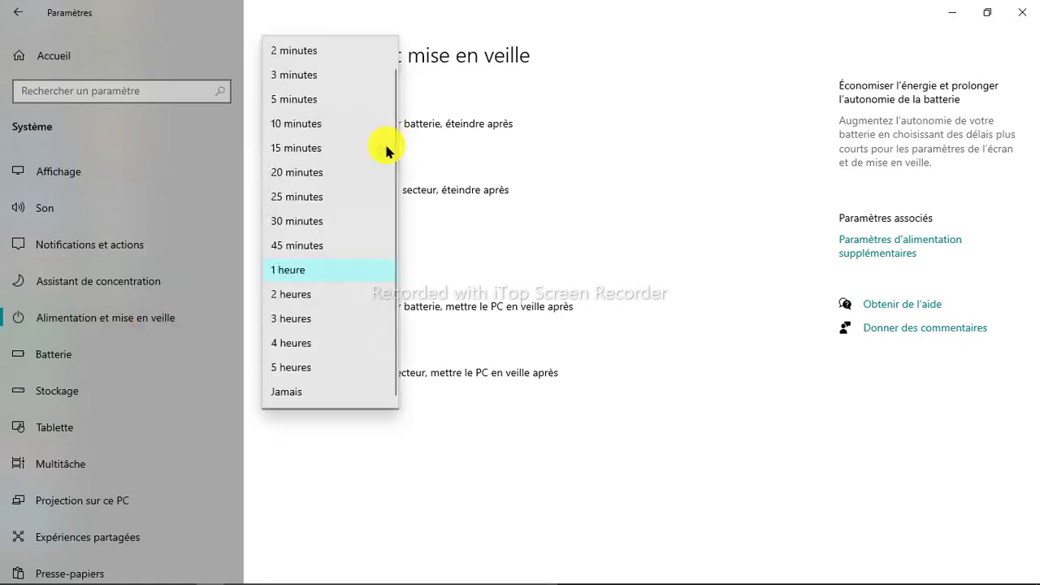
{"action": "left_click", "coordinate": [476, 233]}
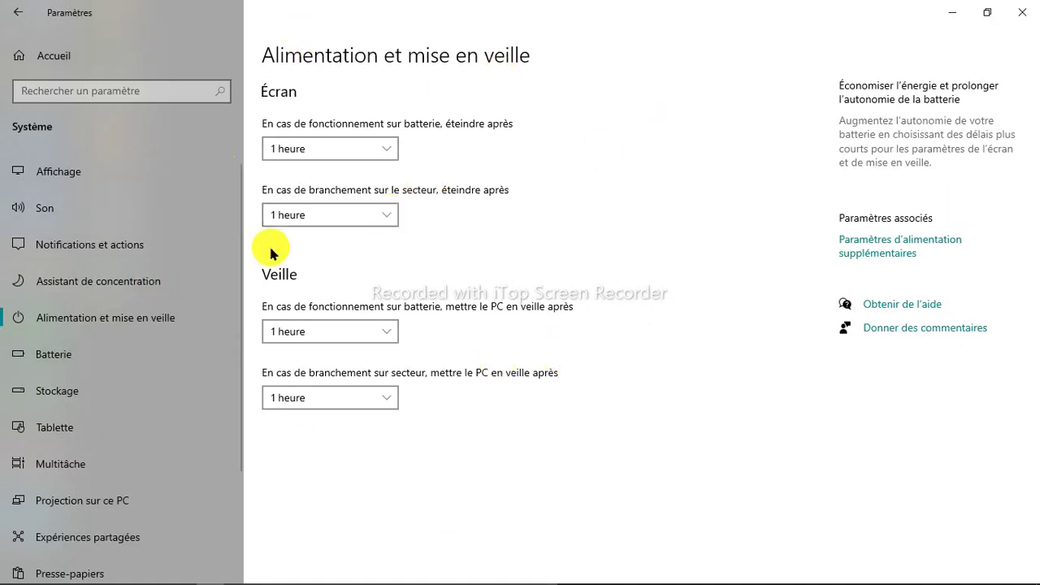
Step: Open the Utilisation normale plan settings from the additional power settings, call up the restore-defaults confirmation and decline it
{"action": "left_click", "coordinate": [930, 248]}
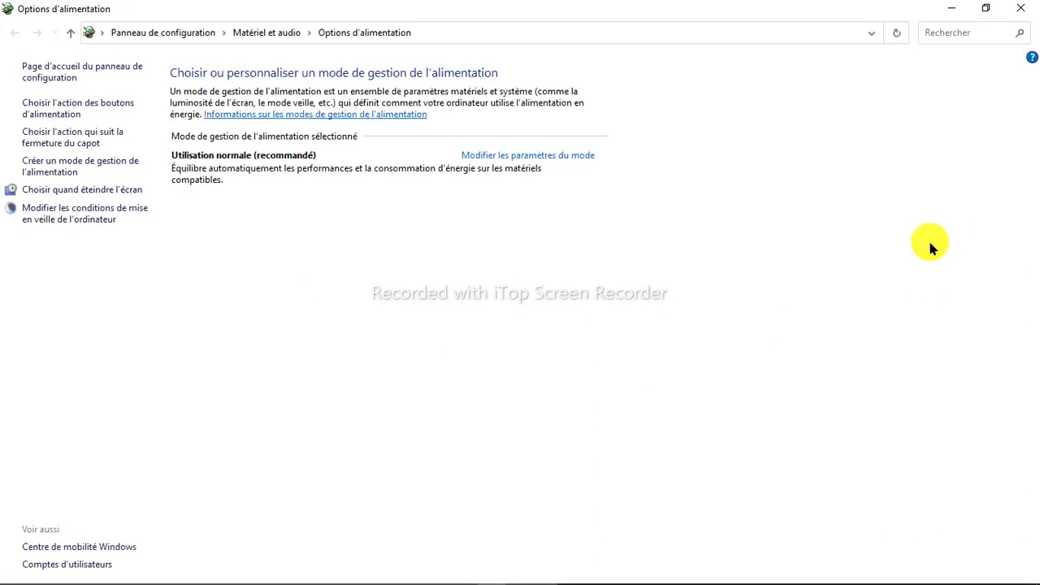
{"action": "left_click", "coordinate": [577, 155]}
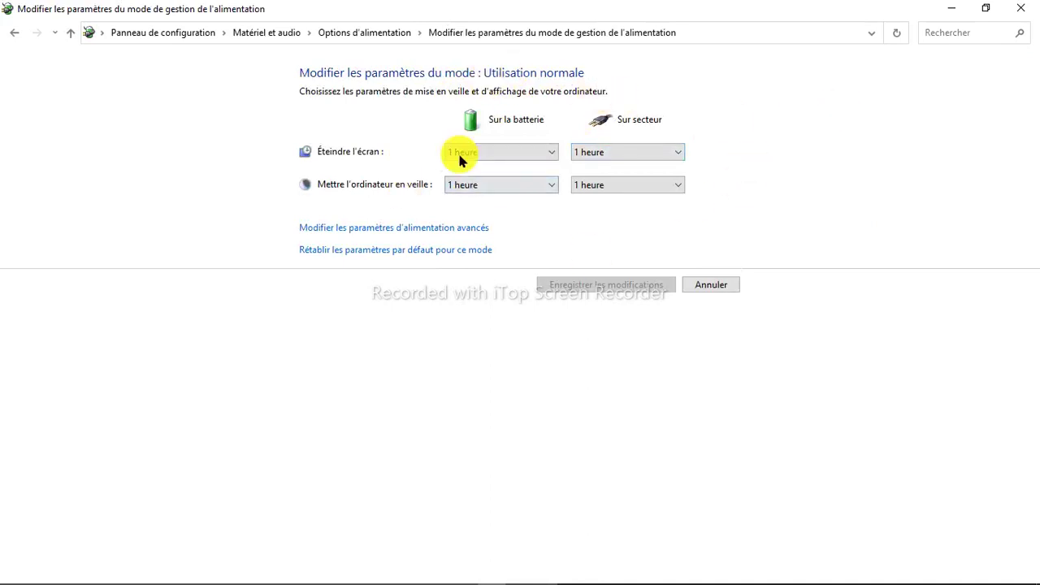
{"action": "left_click", "coordinate": [450, 250]}
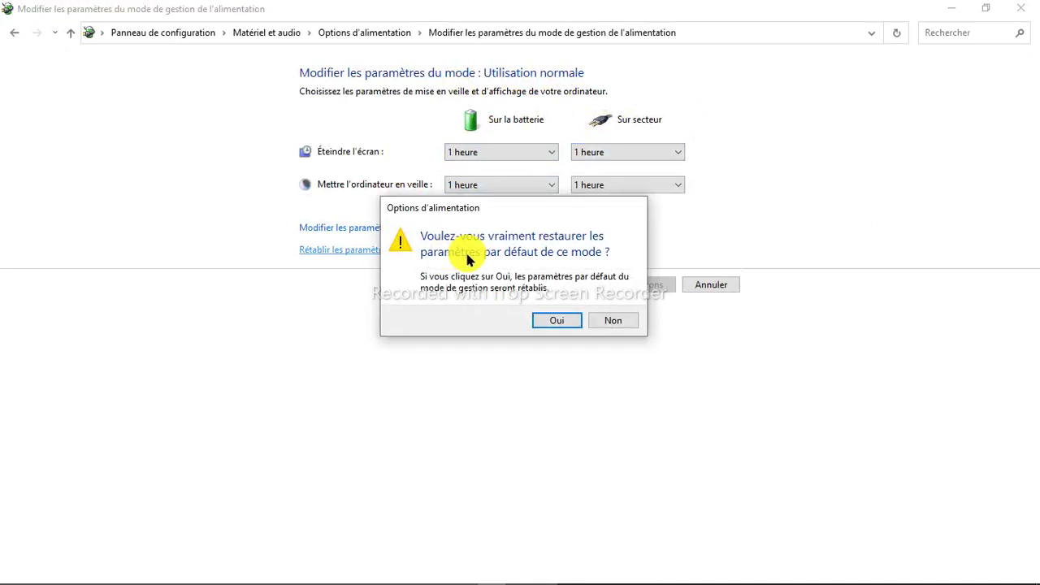
{"action": "left_click", "coordinate": [601, 320]}
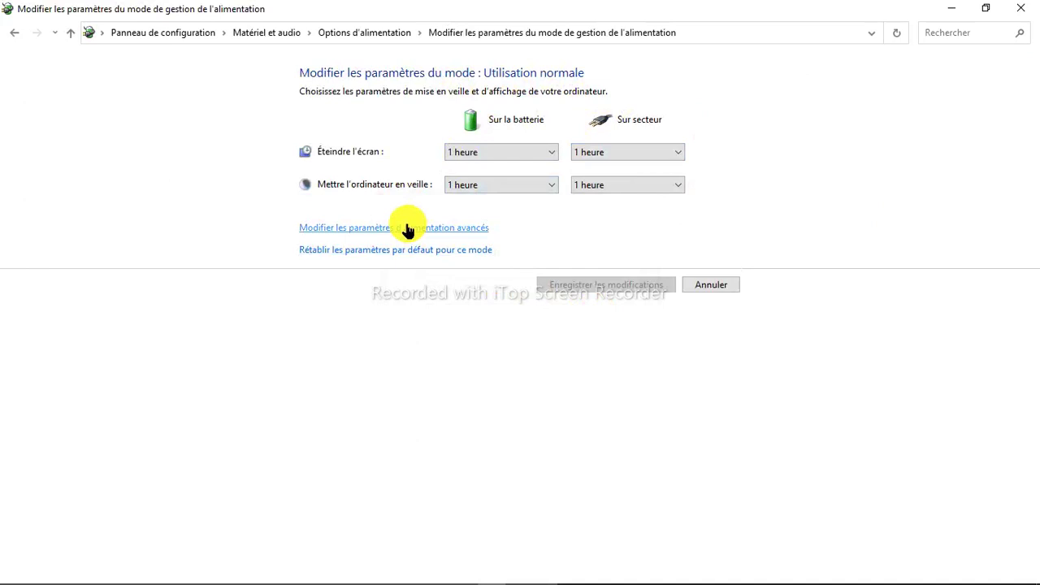
Step: View the advanced power settings of the Utilisation normale plan, close them and return to Alimentation et mise en veille
{"action": "left_click", "coordinate": [408, 228]}
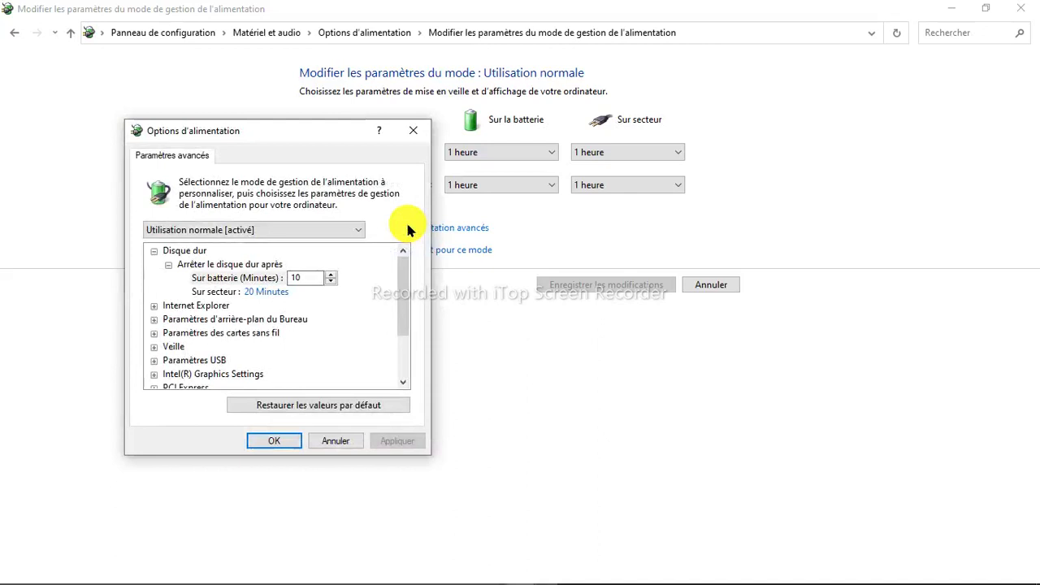
{"action": "left_click", "coordinate": [413, 131]}
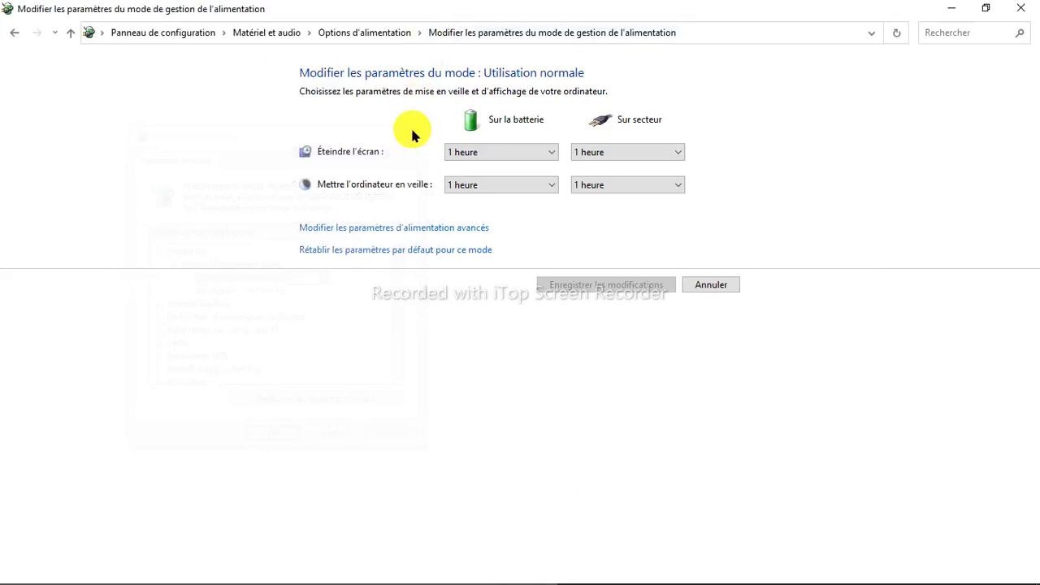
{"action": "left_click", "coordinate": [1021, 8]}
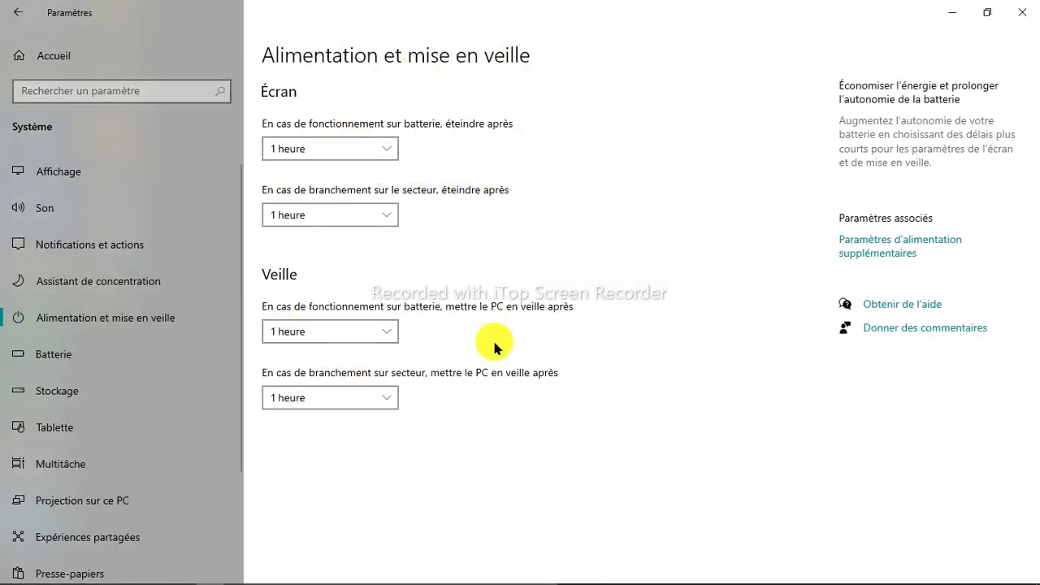
Step: Open the Batterie settings and view the thresholds for automatically activating the battery saver, keeping 40 %
{"action": "left_click", "coordinate": [142, 355]}
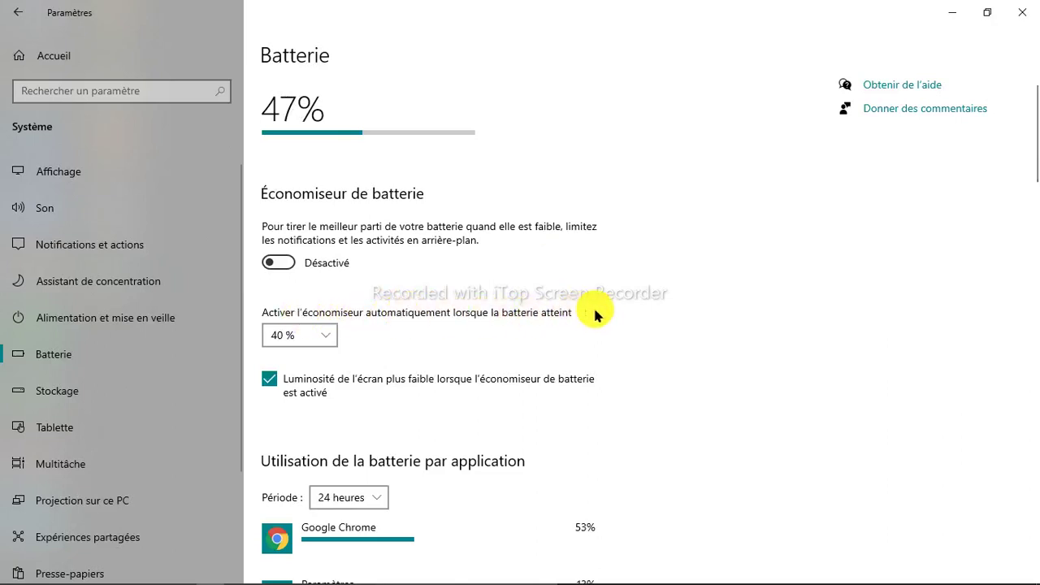
{"action": "left_click", "coordinate": [322, 337]}
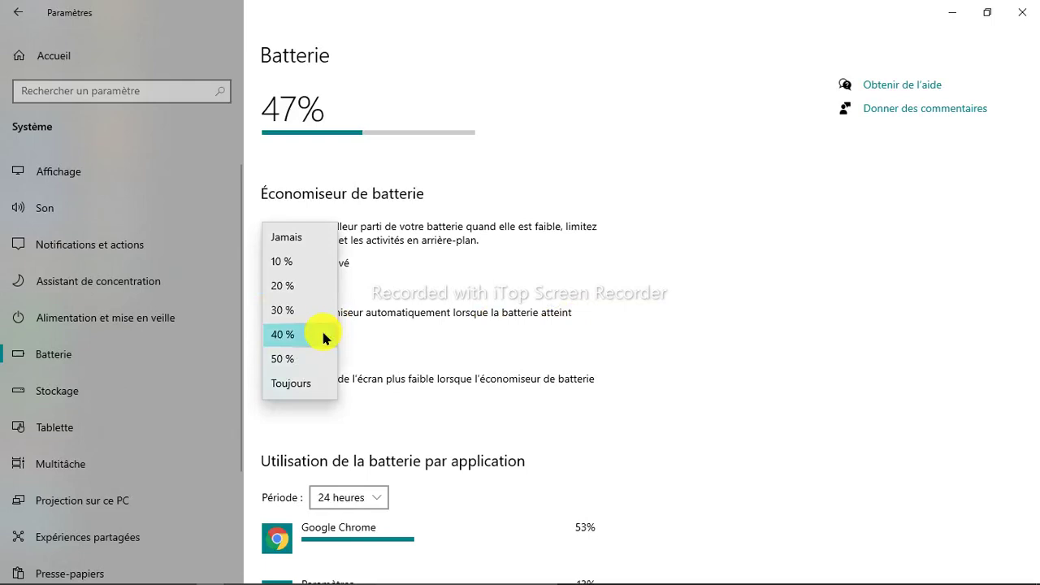
{"action": "left_click", "coordinate": [406, 348]}
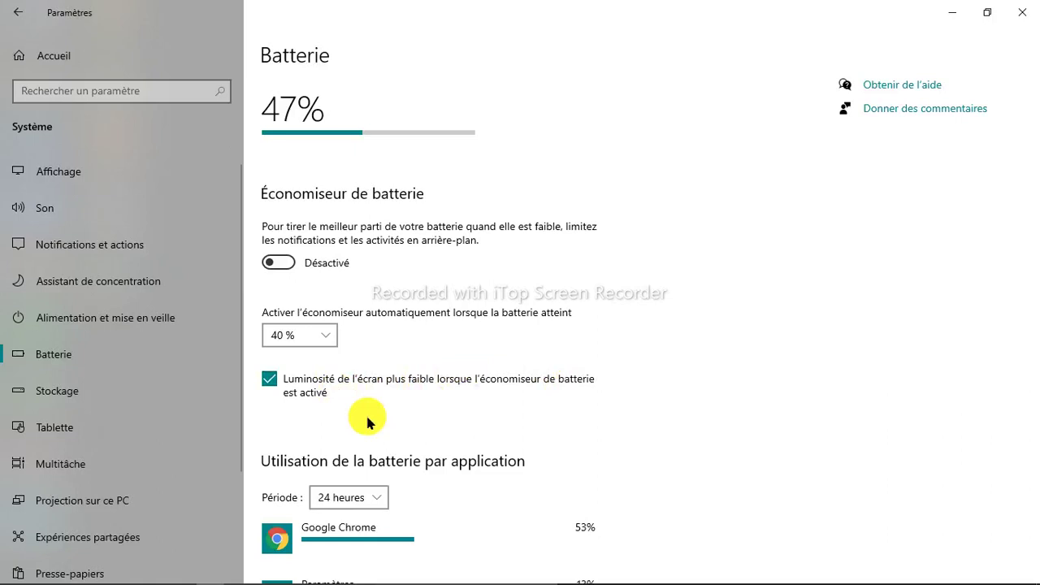
Step: Toggle the lower screen brightness option for the battery saver and leave it enabled
{"action": "left_click", "coordinate": [270, 380]}
{"action": "left_click", "coordinate": [271, 379]}
{"action": "left_click", "coordinate": [270, 379]}
Step: Review the battery usage per application, expanding the Google Chrome details, and return to the start of the Batterie page
{"action": "scroll", "coordinate": [321, 387], "scroll_direction": "down", "scroll_amount": 3}
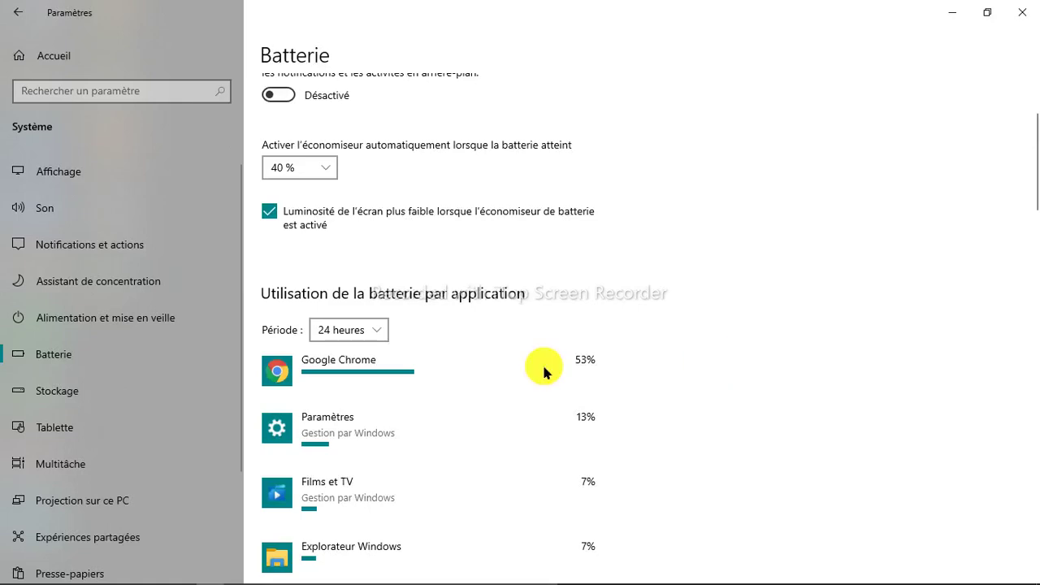
{"action": "left_click", "coordinate": [501, 375]}
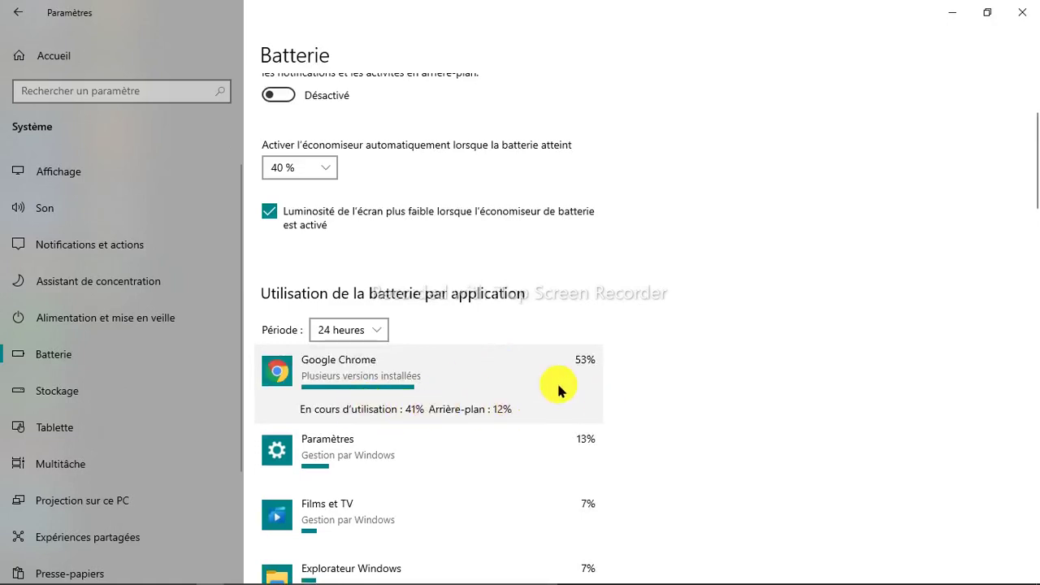
{"action": "scroll", "coordinate": [559, 391], "scroll_direction": "down", "scroll_amount": 15}
{"action": "scroll", "coordinate": [558, 391], "scroll_direction": "down", "scroll_amount": 12}
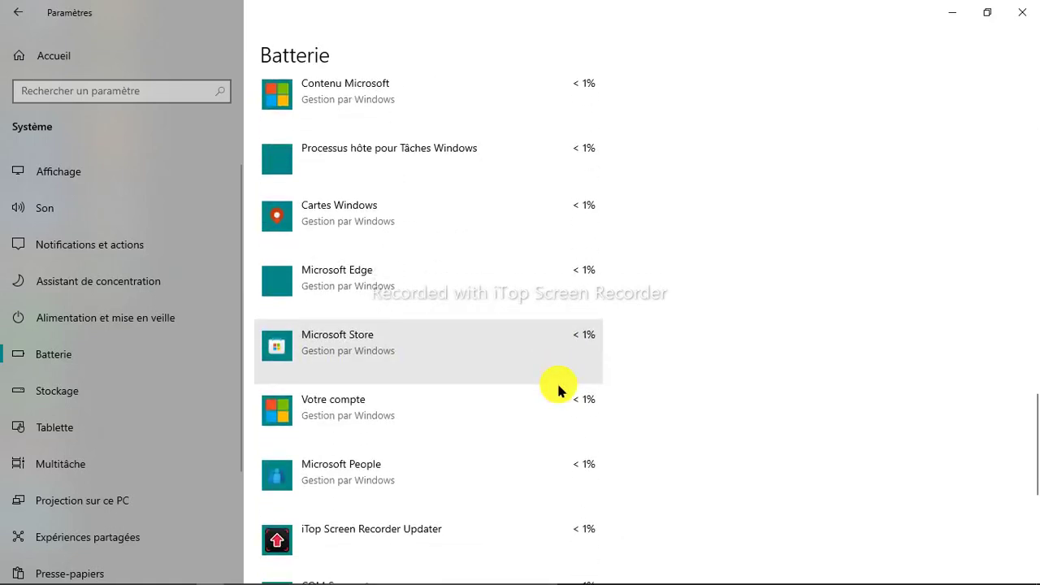
{"action": "scroll", "coordinate": [557, 383], "scroll_direction": "up", "scroll_amount": 20}
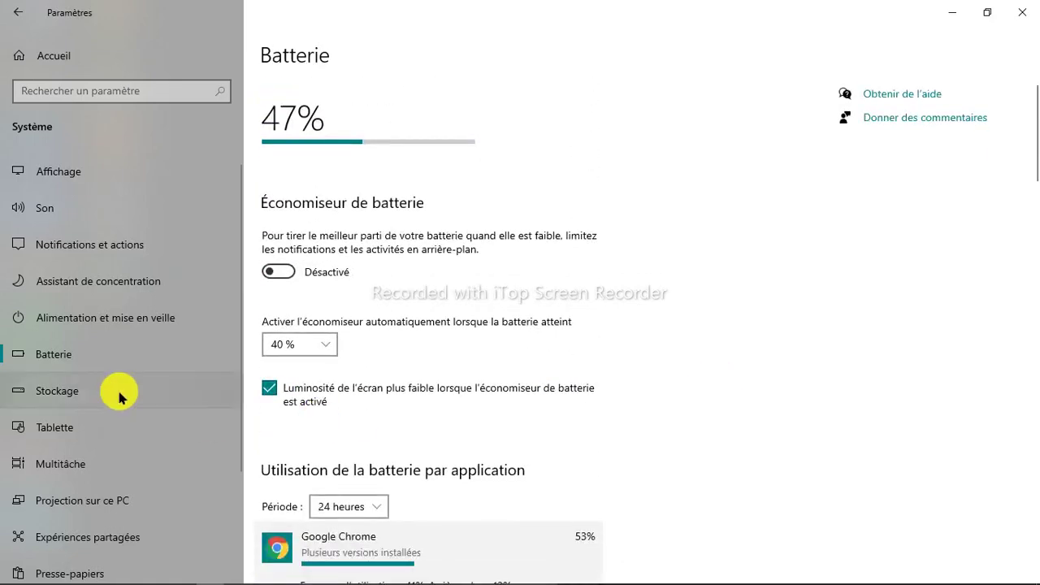
Step: Open the Stockage settings, review the installed programs under Applications et fonctionnalités and return to Stockage
{"action": "left_click", "coordinate": [118, 395]}
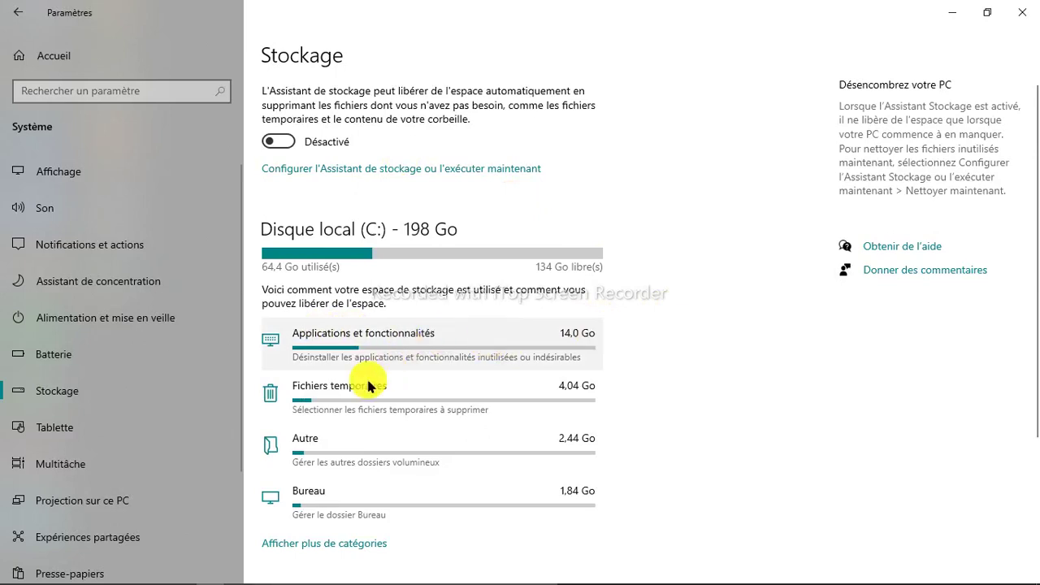
{"action": "scroll", "coordinate": [478, 383], "scroll_direction": "down", "scroll_amount": 3}
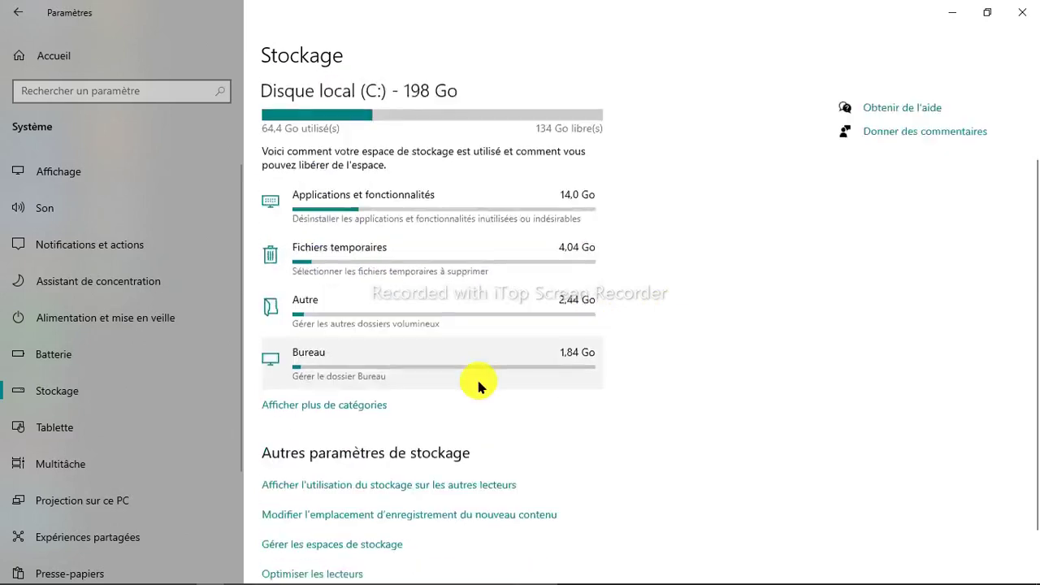
{"action": "left_click", "coordinate": [442, 212]}
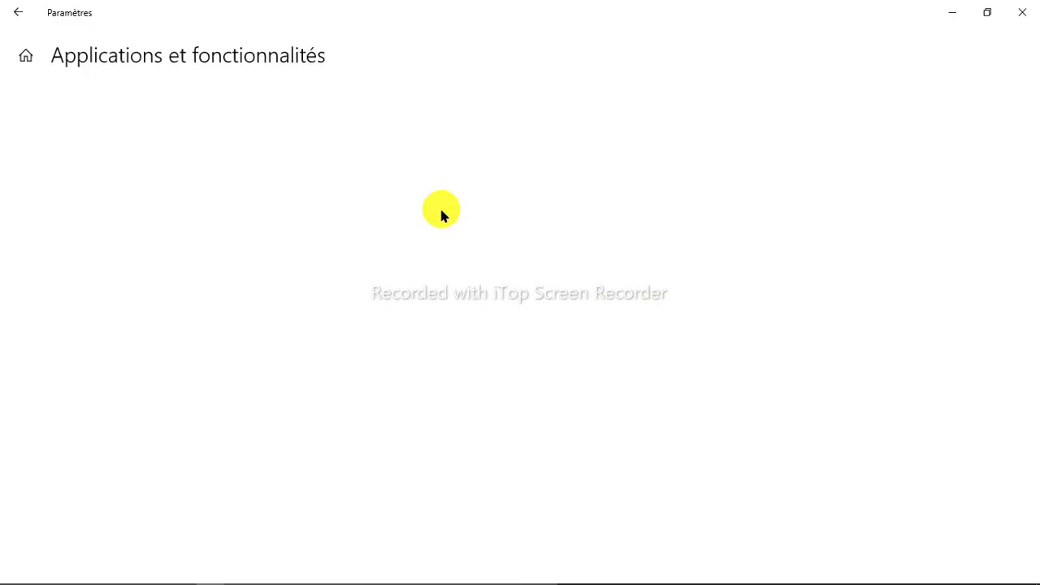
{"action": "scroll", "coordinate": [371, 433], "scroll_direction": "down", "scroll_amount": 10}
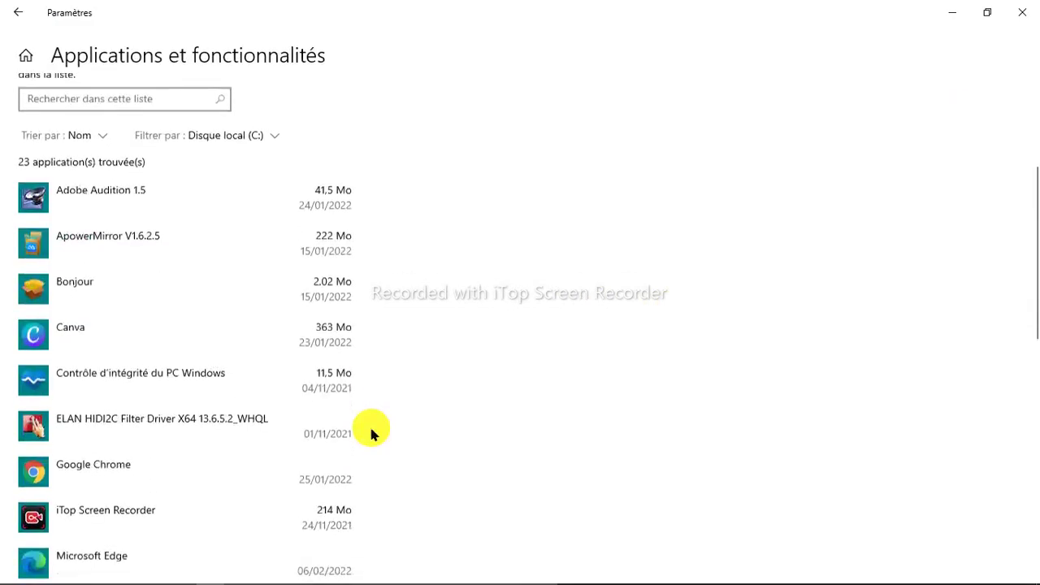
{"action": "scroll", "coordinate": [370, 433], "scroll_direction": "up", "scroll_amount": 10}
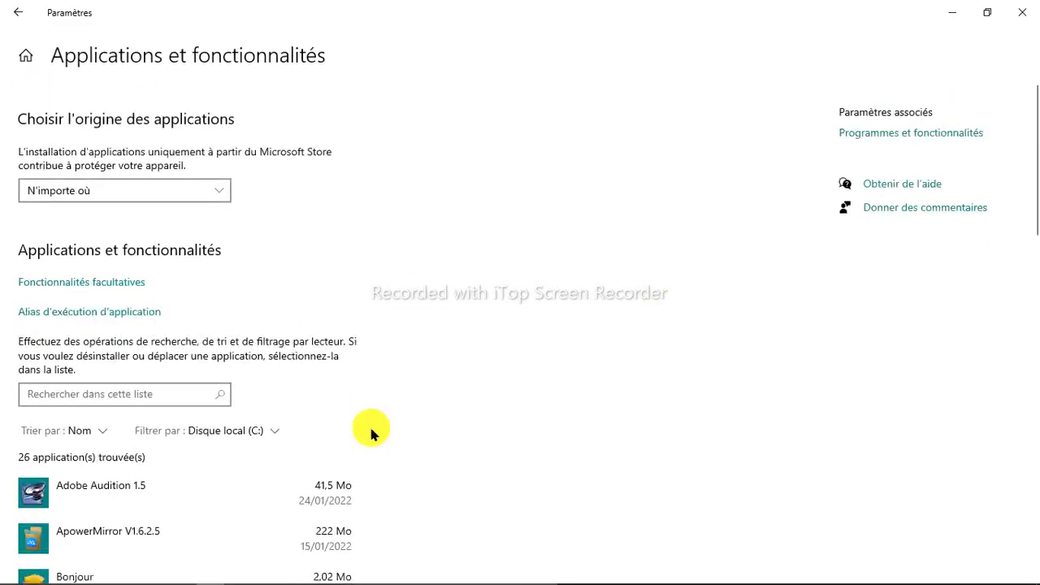
{"action": "scroll", "coordinate": [118, 356], "scroll_direction": "down", "scroll_amount": 1}
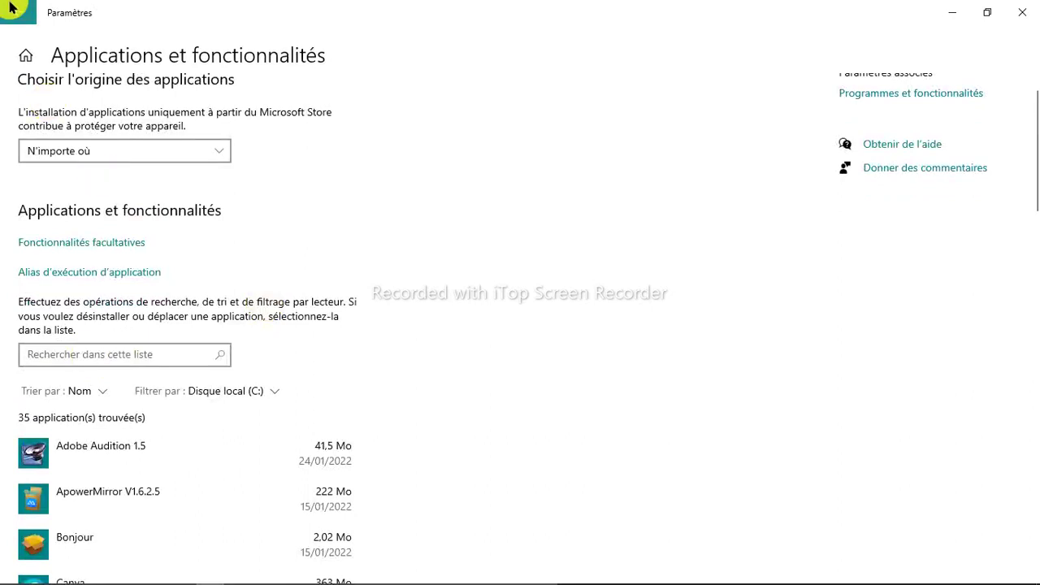
{"action": "left_click", "coordinate": [13, 10]}
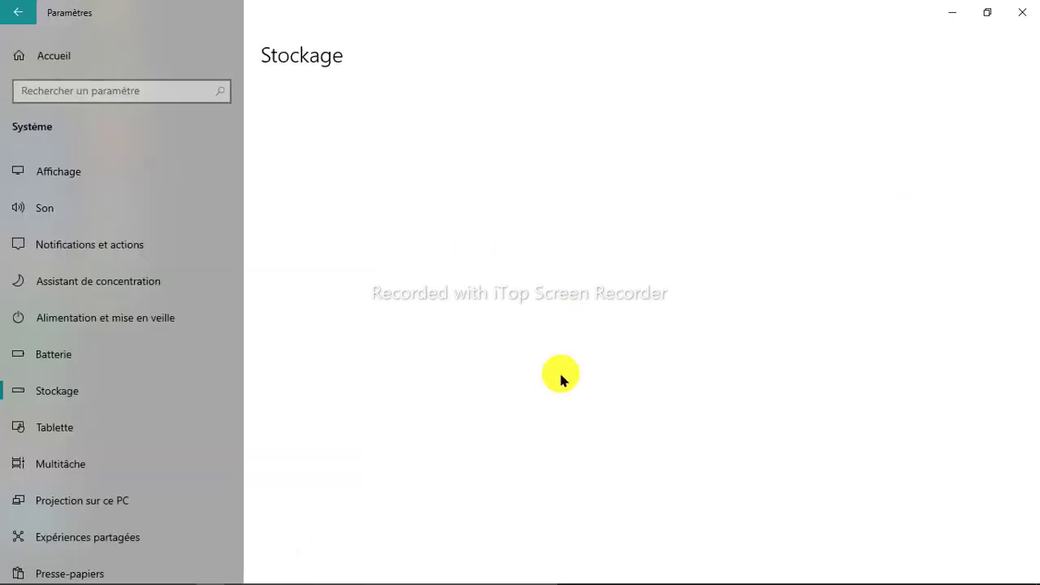
Step: Open the save location settings for new content and view the drive choices for new applications, keeping Disque local (C:)
{"action": "scroll", "coordinate": [561, 378], "scroll_direction": "down", "scroll_amount": 3}
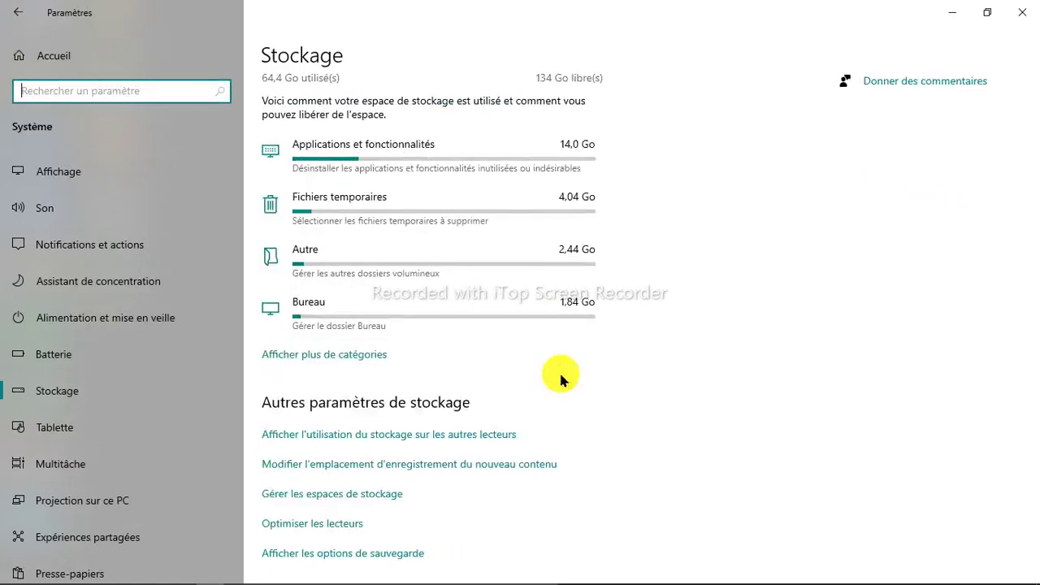
{"action": "scroll", "coordinate": [560, 375], "scroll_direction": "down", "scroll_amount": 1}
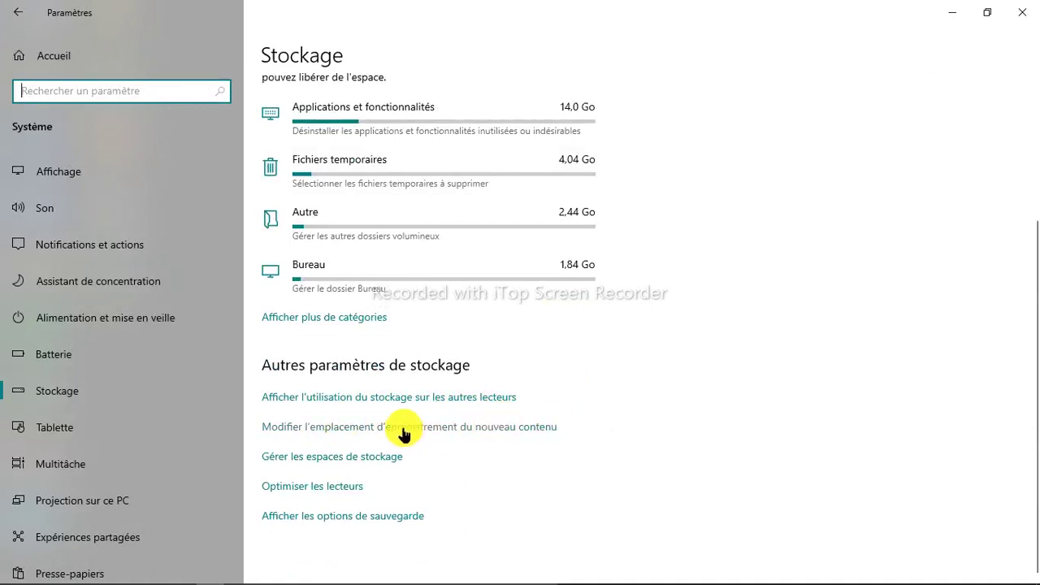
{"action": "left_click", "coordinate": [529, 430]}
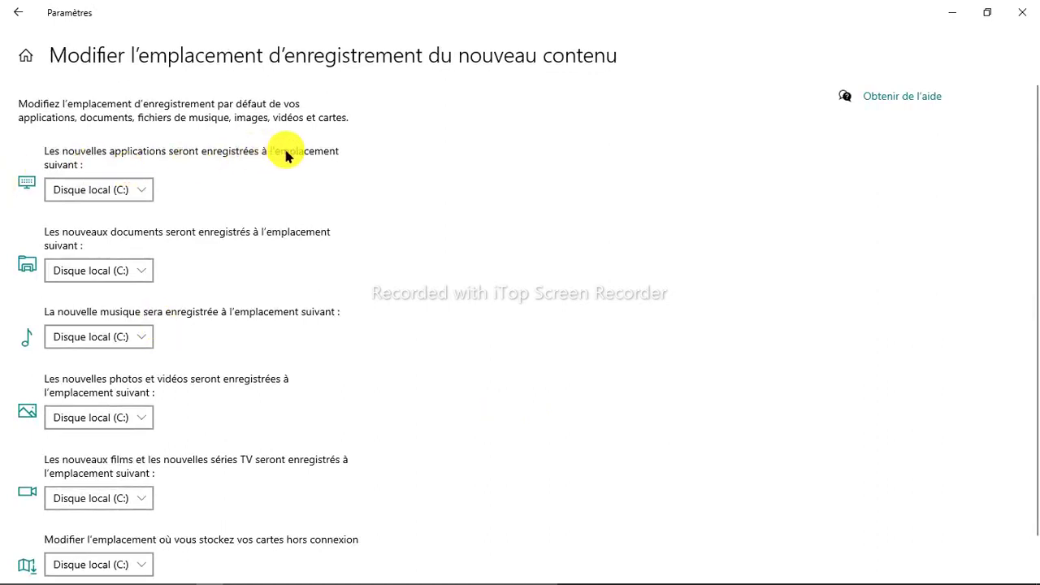
{"action": "left_click", "coordinate": [145, 192]}
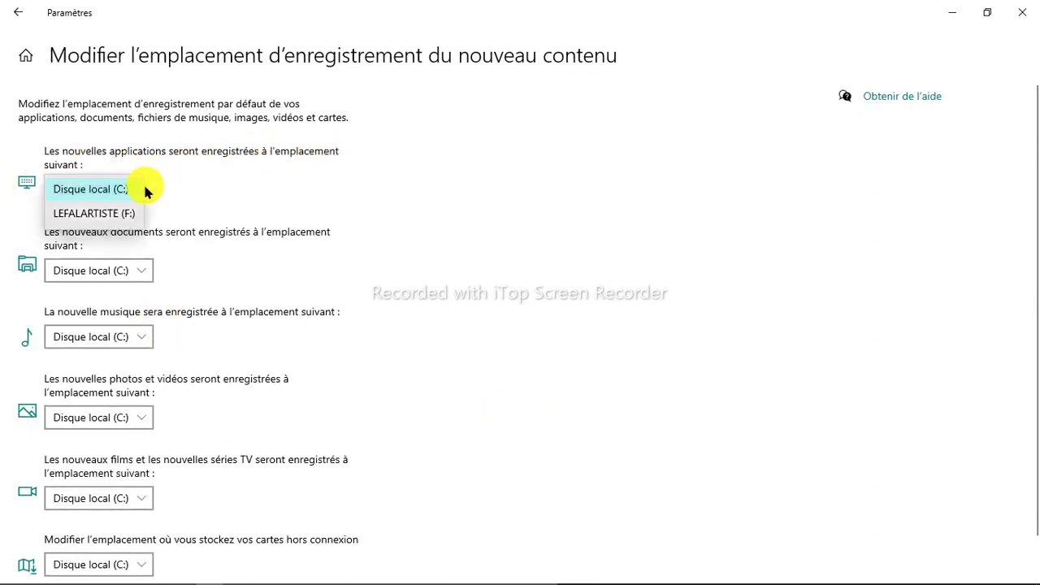
{"action": "left_click", "coordinate": [145, 192]}
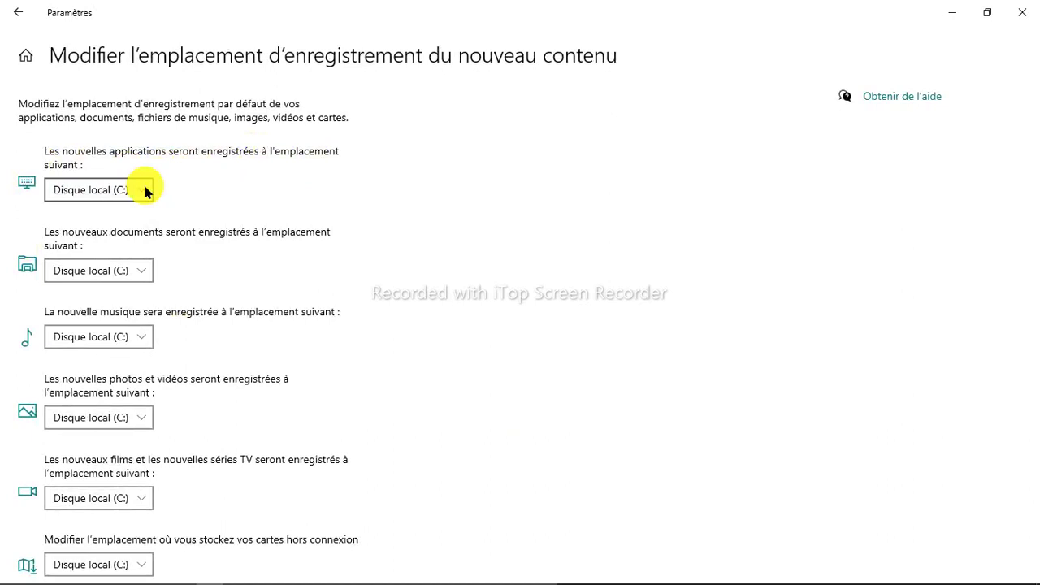
{"action": "left_click", "coordinate": [146, 192]}
{"action": "left_click", "coordinate": [145, 190]}
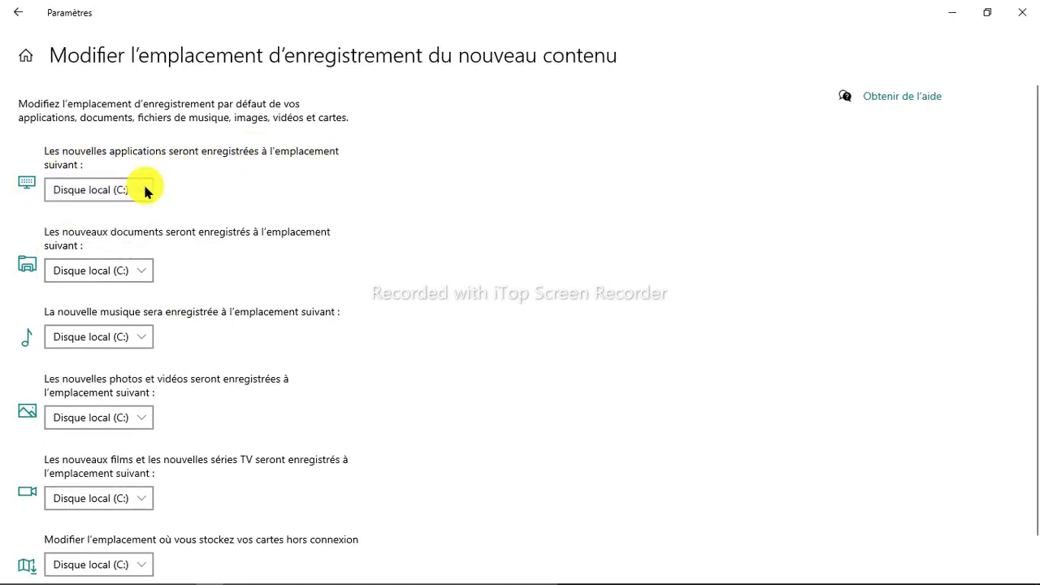
Step: View the drive choices for new documents, keeping Disque local (C:), review the remaining save locations and return to Stockage
{"action": "left_click", "coordinate": [143, 273]}
{"action": "left_click", "coordinate": [144, 270]}
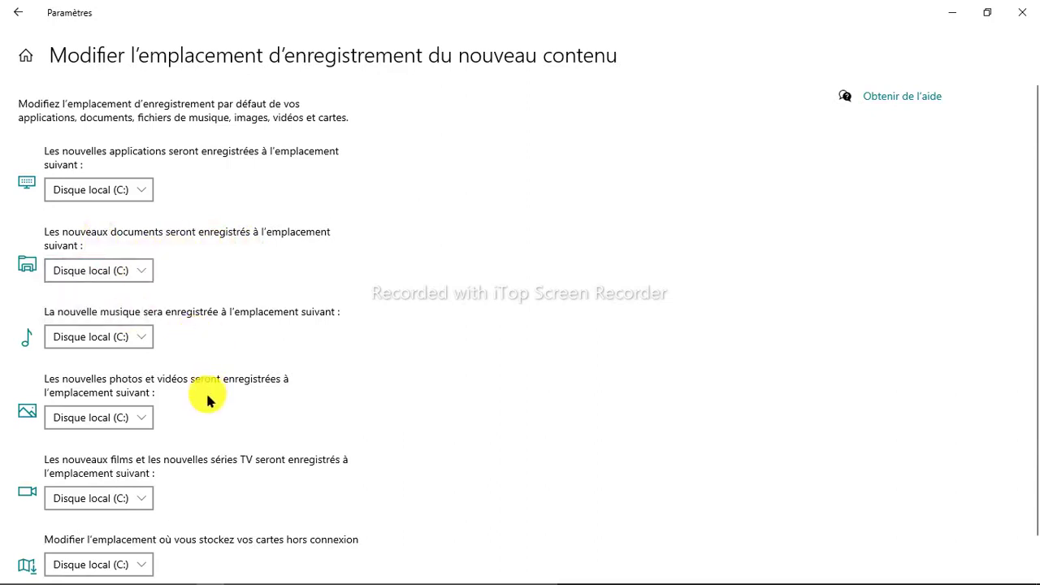
{"action": "scroll", "coordinate": [206, 399], "scroll_direction": "down", "scroll_amount": 2}
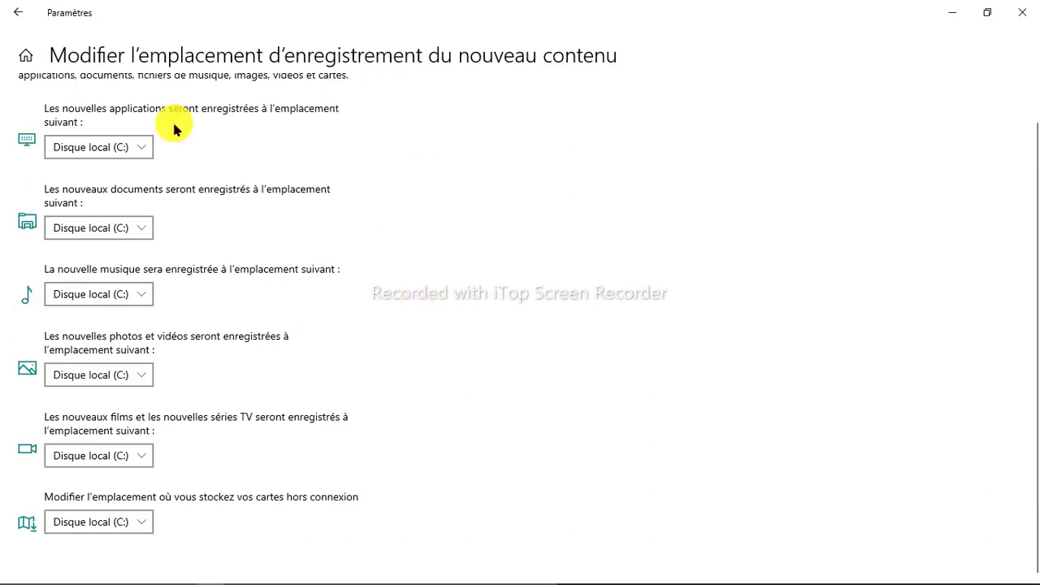
{"action": "scroll", "coordinate": [182, 129], "scroll_direction": "up", "scroll_amount": 1}
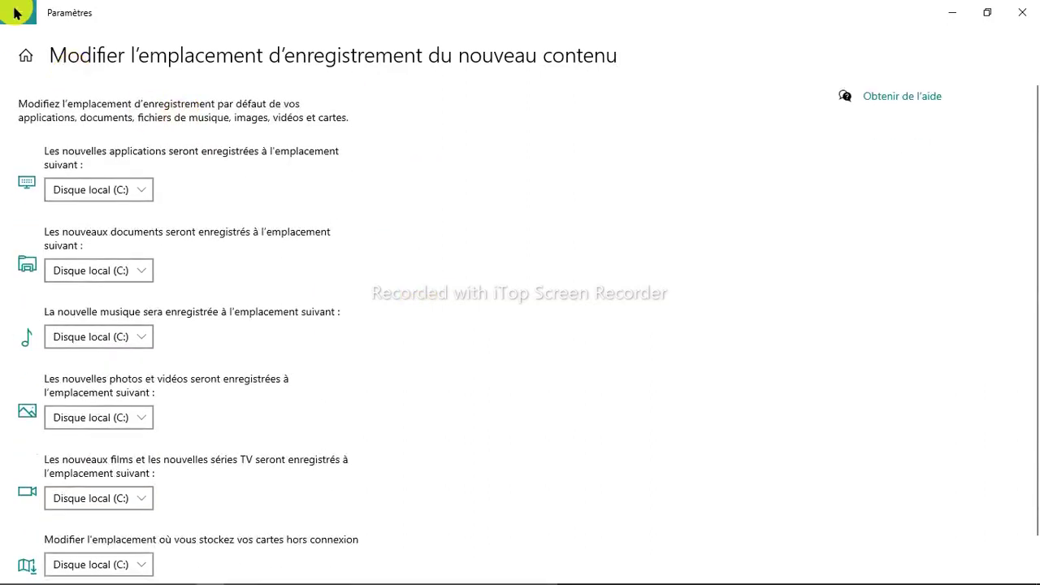
{"action": "left_click", "coordinate": [16, 12]}
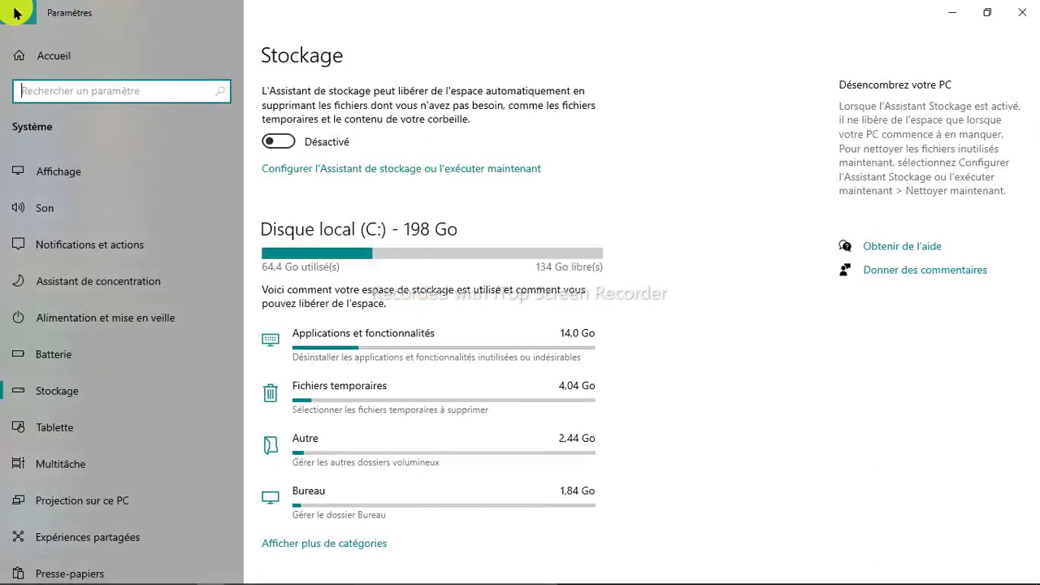
Step: View the backup options linked under Autres paramètres de stockage and return to that section of Stockage
{"action": "scroll", "coordinate": [697, 349], "scroll_direction": "down", "scroll_amount": 3}
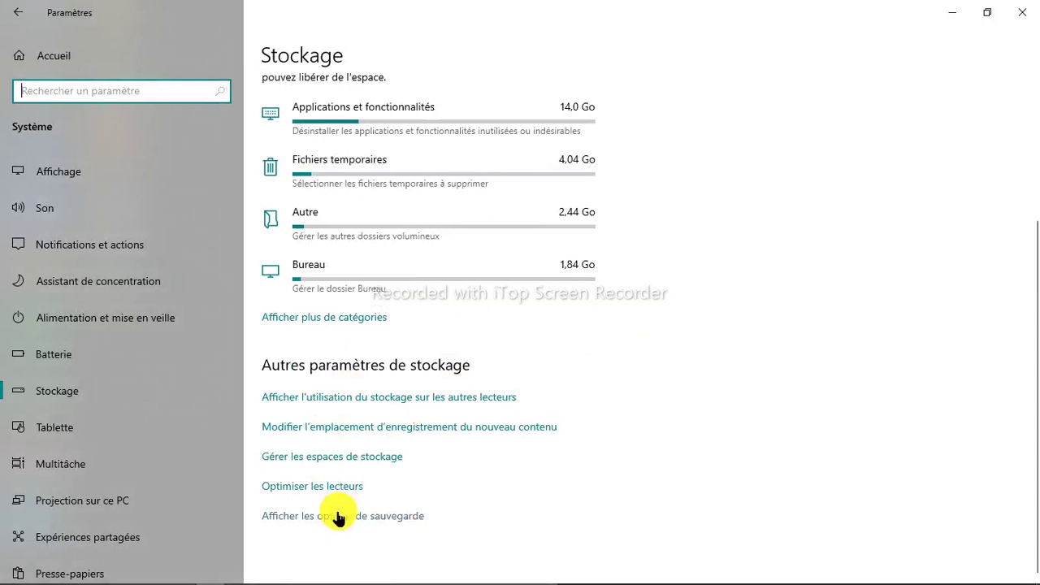
{"action": "left_click", "coordinate": [338, 516]}
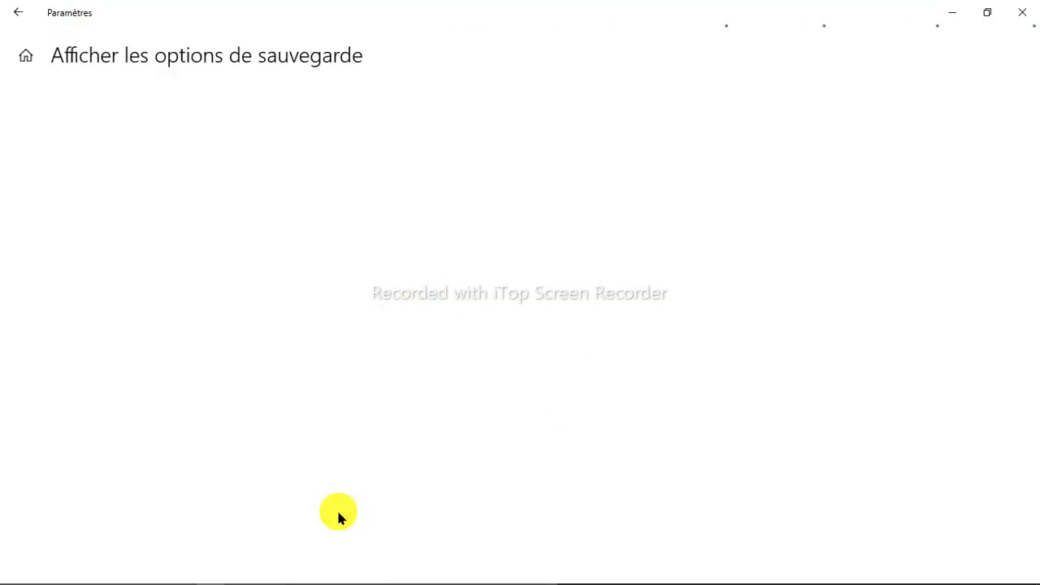
{"action": "left_click", "coordinate": [10, 12]}
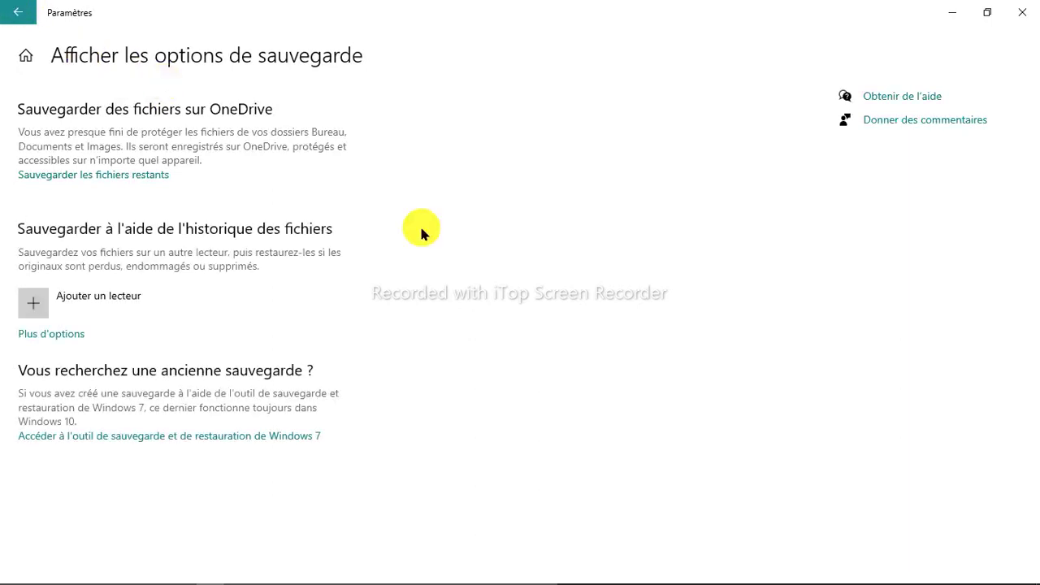
{"action": "scroll", "coordinate": [457, 445], "scroll_direction": "down", "scroll_amount": 3}
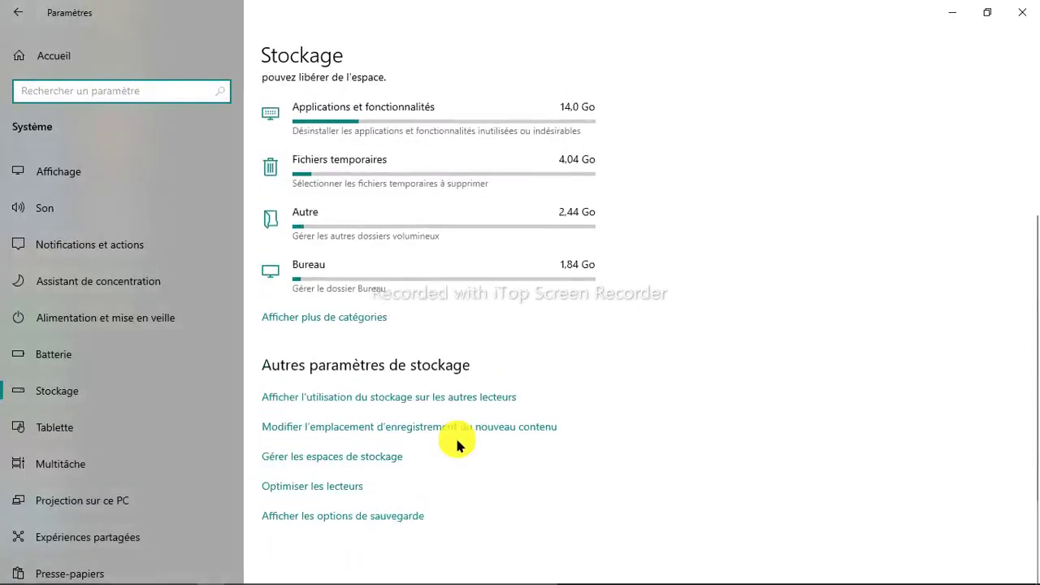
Step: Open the Tablette settings and view the sign-in and tablet-use choices, keeping the hardware-appropriate mode and Ne pas basculer vers le mode tablette
{"action": "left_click", "coordinate": [124, 426]}
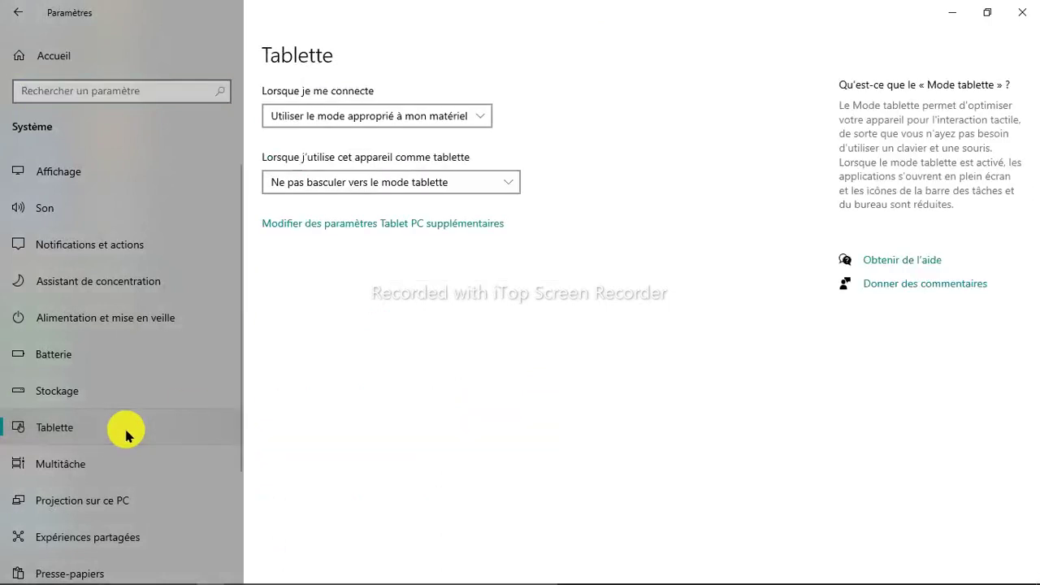
{"action": "left_click", "coordinate": [481, 117]}
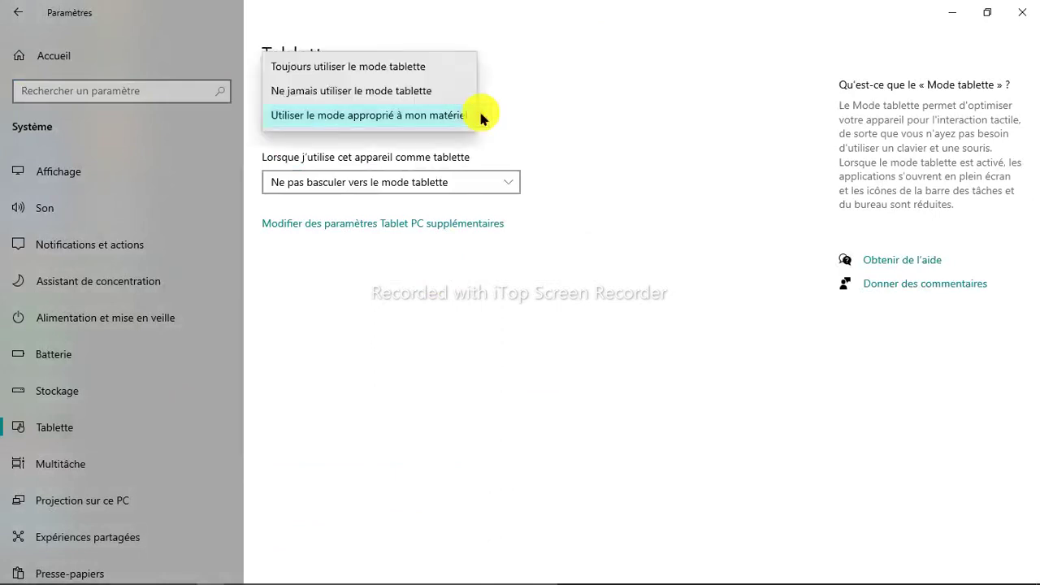
{"action": "left_click", "coordinate": [481, 116]}
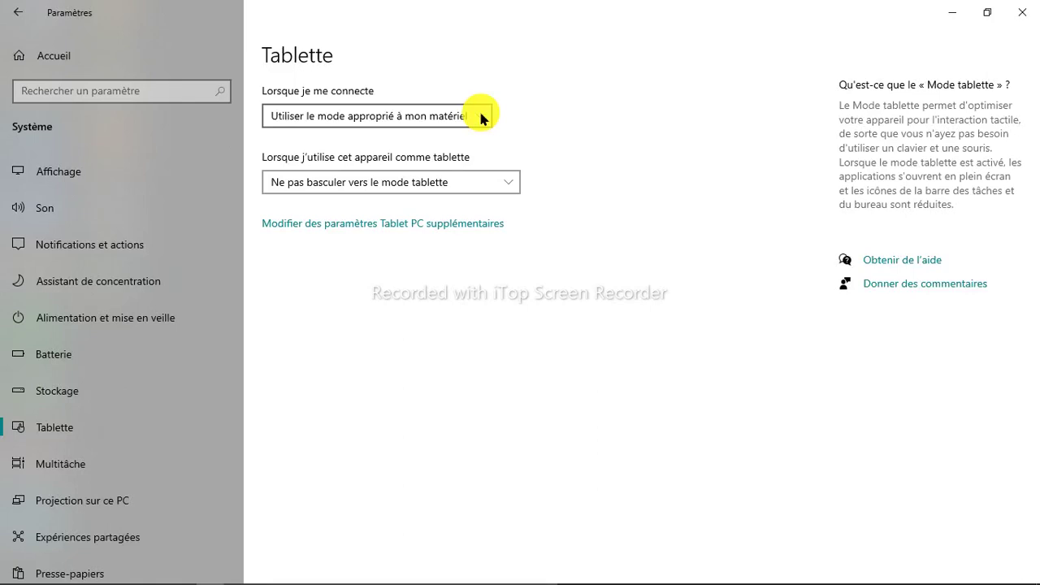
{"action": "left_click", "coordinate": [481, 117]}
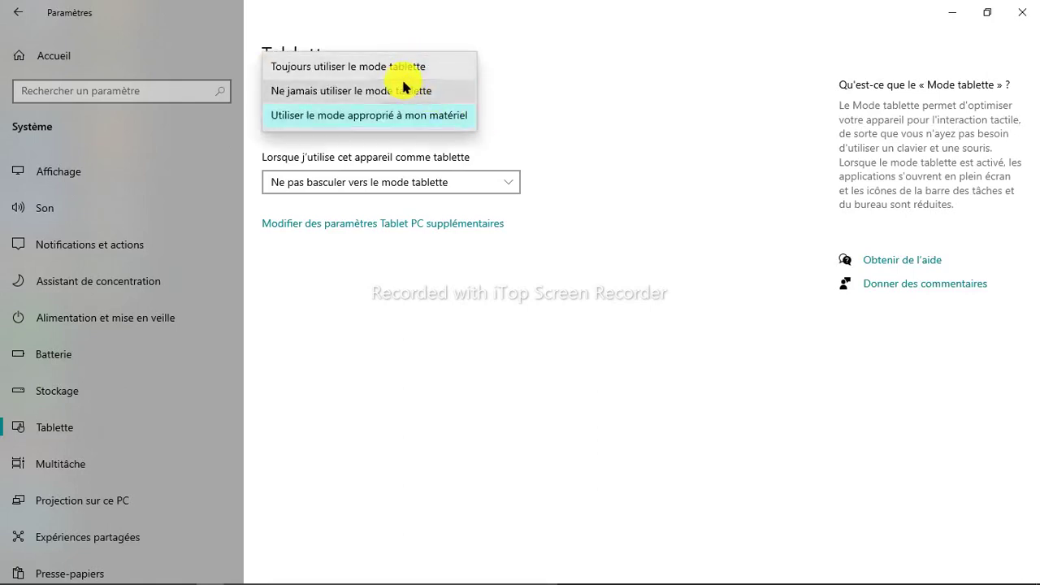
{"action": "left_click", "coordinate": [438, 115]}
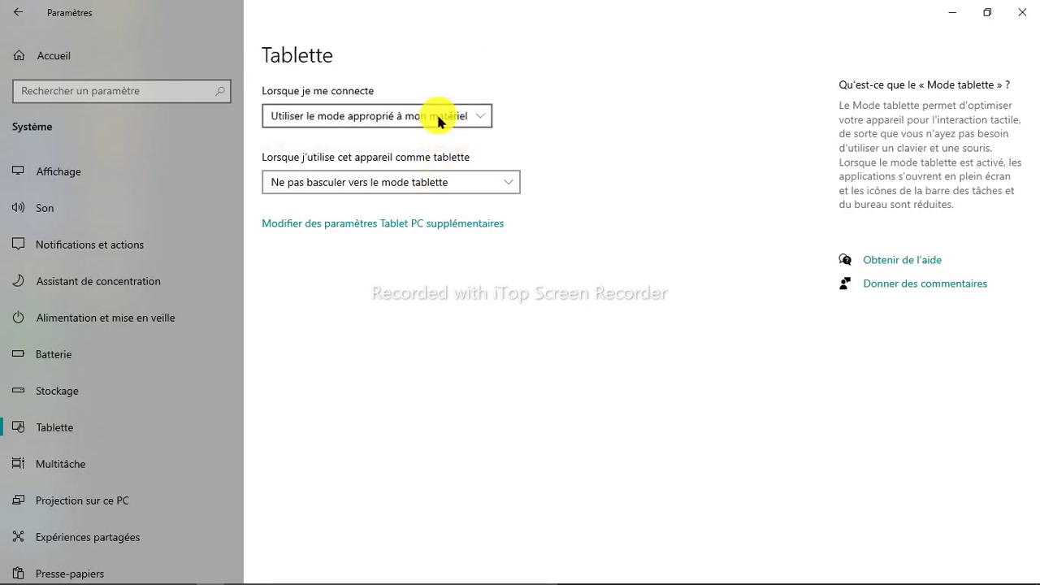
{"action": "left_click", "coordinate": [504, 185]}
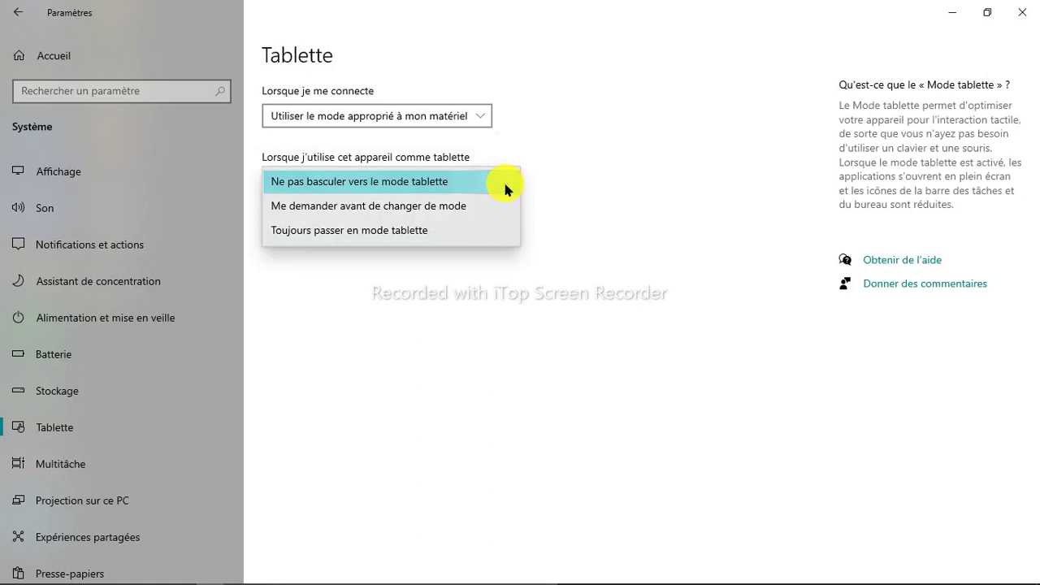
{"action": "left_click", "coordinate": [505, 185]}
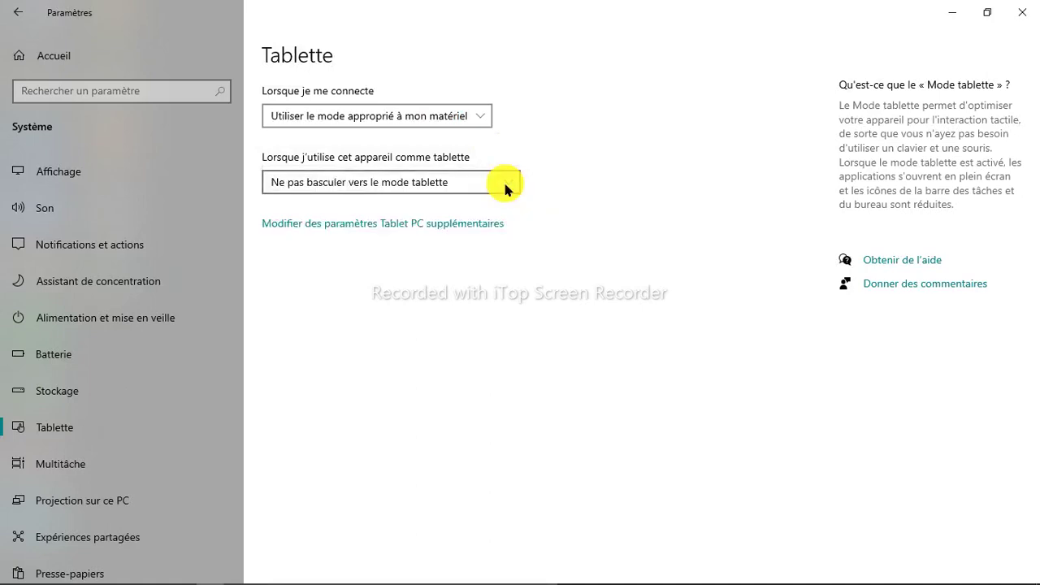
Step: Open the Multitâche settings and demonstrate window switching by minimising Paramètres, cycling through the open windows and returning to it
{"action": "left_click", "coordinate": [151, 472]}
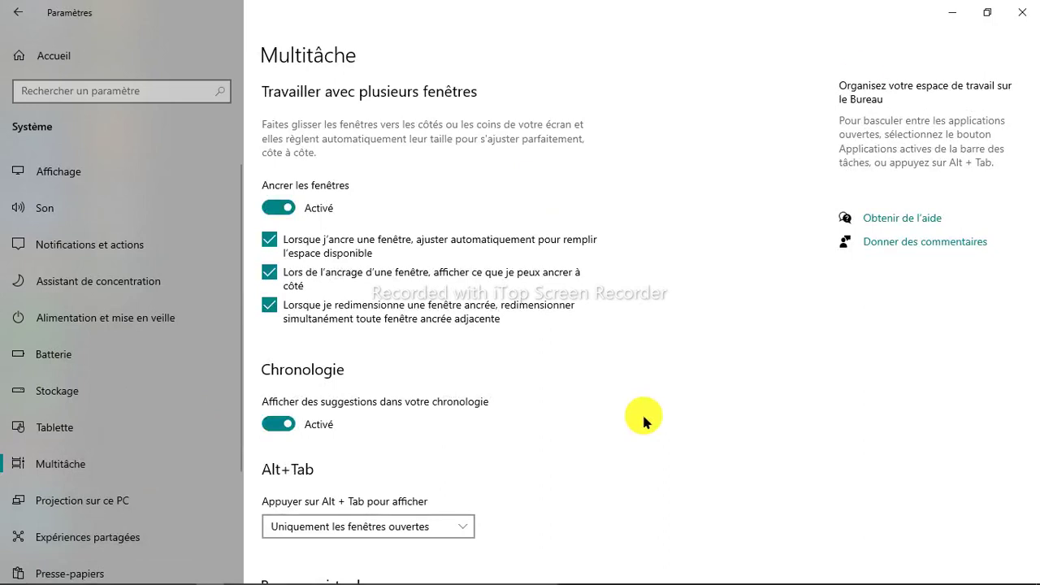
{"action": "left_click", "coordinate": [954, 8]}
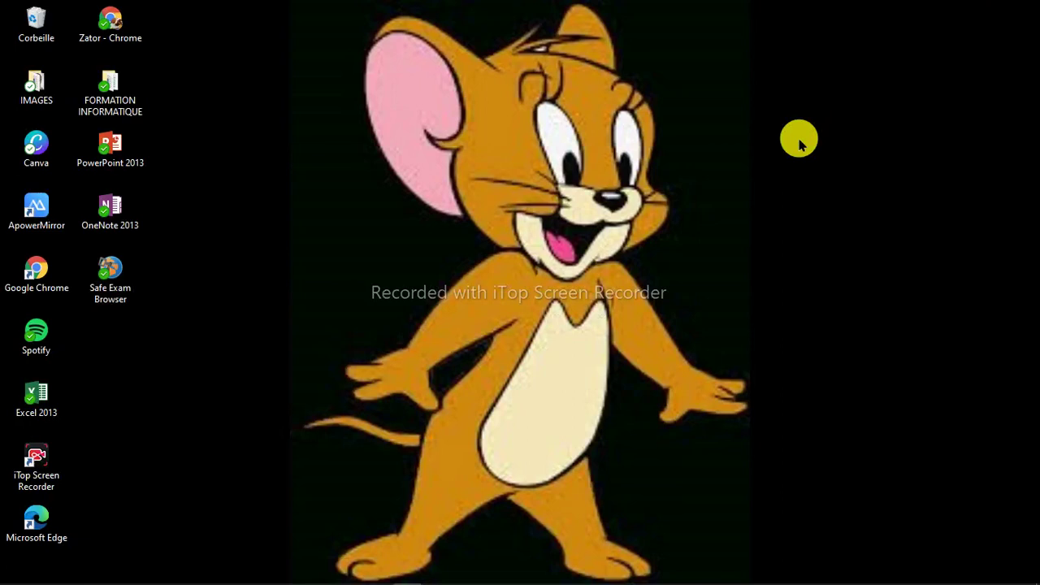
{"action": "key", "text": "alt+Tab"}
{"action": "key", "text": "alt+Tab"}
{"action": "key", "text": "alt+shift+Tab"}
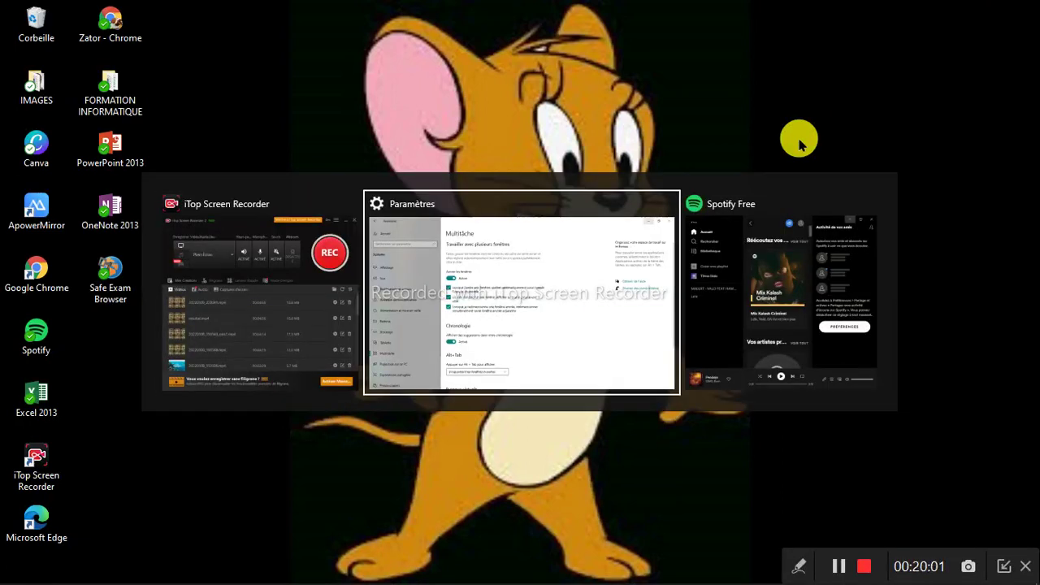
{"action": "key", "text": "alt+Tab"}
{"action": "key", "text": "alt+Tab"}
{"action": "key", "text": "alt+Tab"}
{"action": "key", "text": "alt+Tab"}
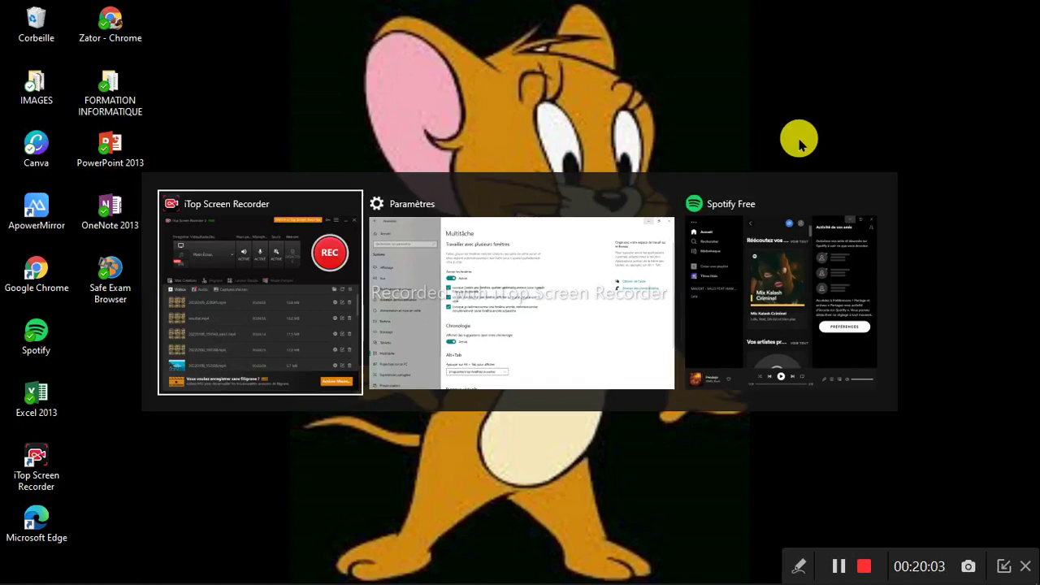
{"action": "key", "text": "alt+Tab"}
{"action": "key", "text": "alt+Tab"}
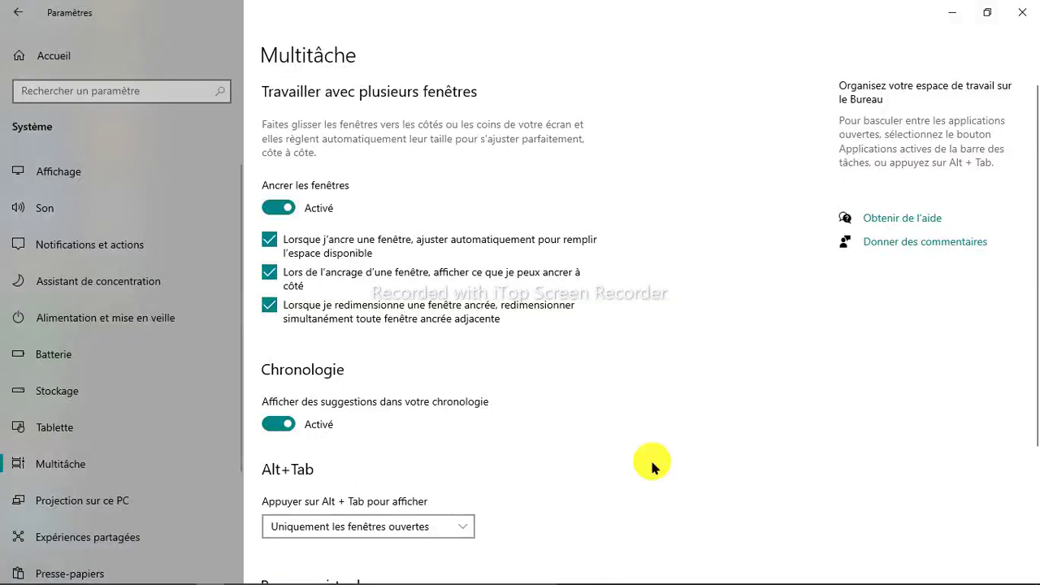
Step: View the Alt+Tab display choices under Multitâche, keeping Uniquement les fenêtres ouvertes, and review the Bureaux virtuels options
{"action": "scroll", "coordinate": [652, 464], "scroll_direction": "down", "scroll_amount": 3}
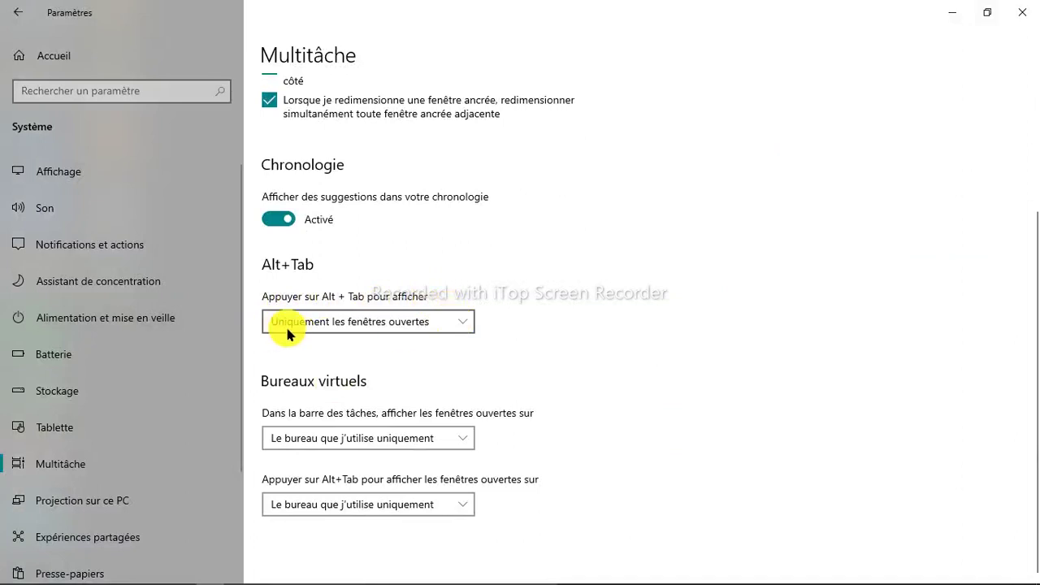
{"action": "left_click", "coordinate": [460, 321]}
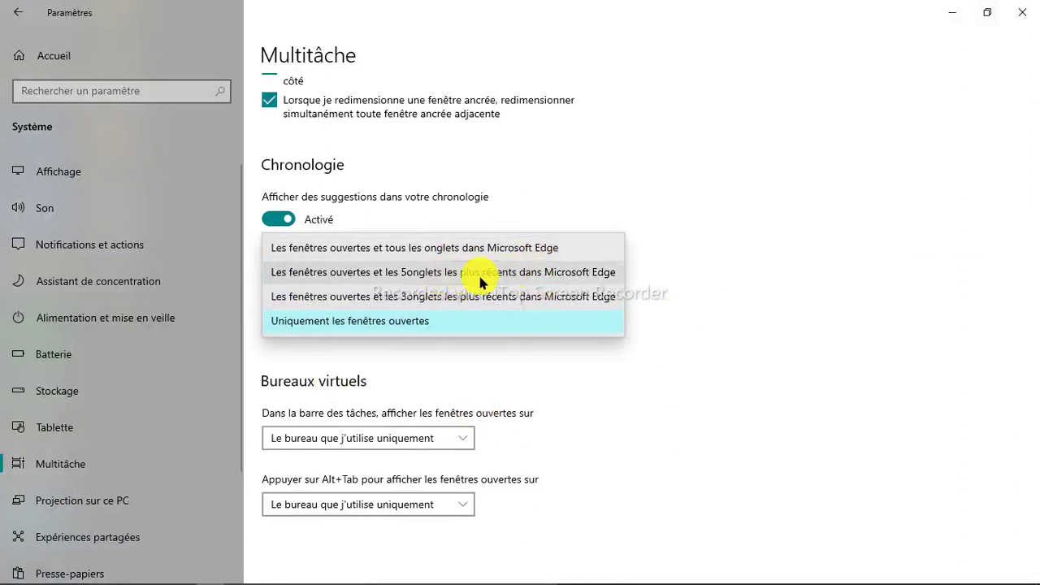
{"action": "left_click", "coordinate": [525, 324]}
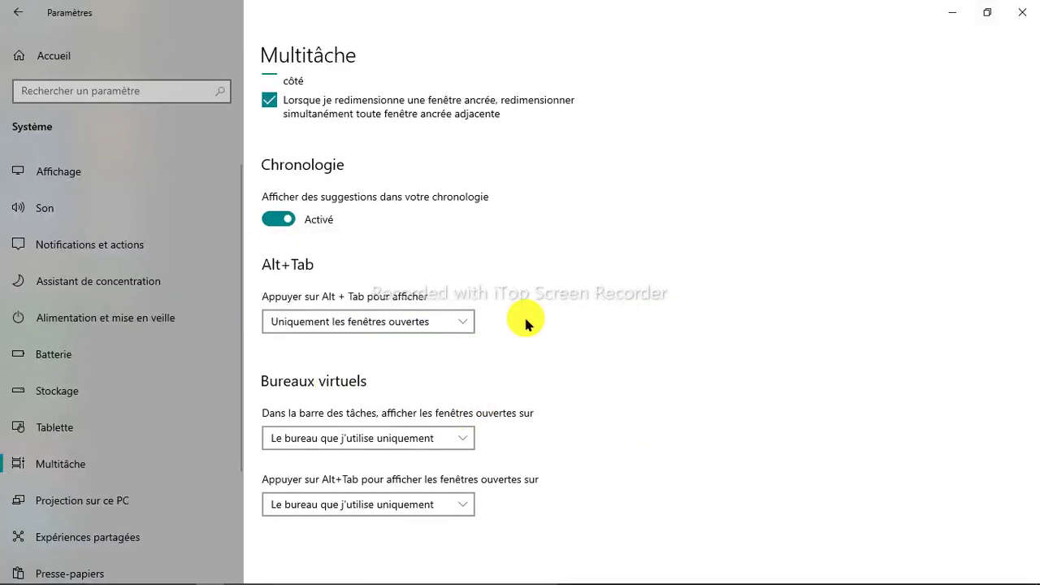
{"action": "scroll", "coordinate": [529, 451], "scroll_direction": "down", "scroll_amount": 1}
{"action": "scroll", "coordinate": [529, 452], "scroll_direction": "up", "scroll_amount": 1}
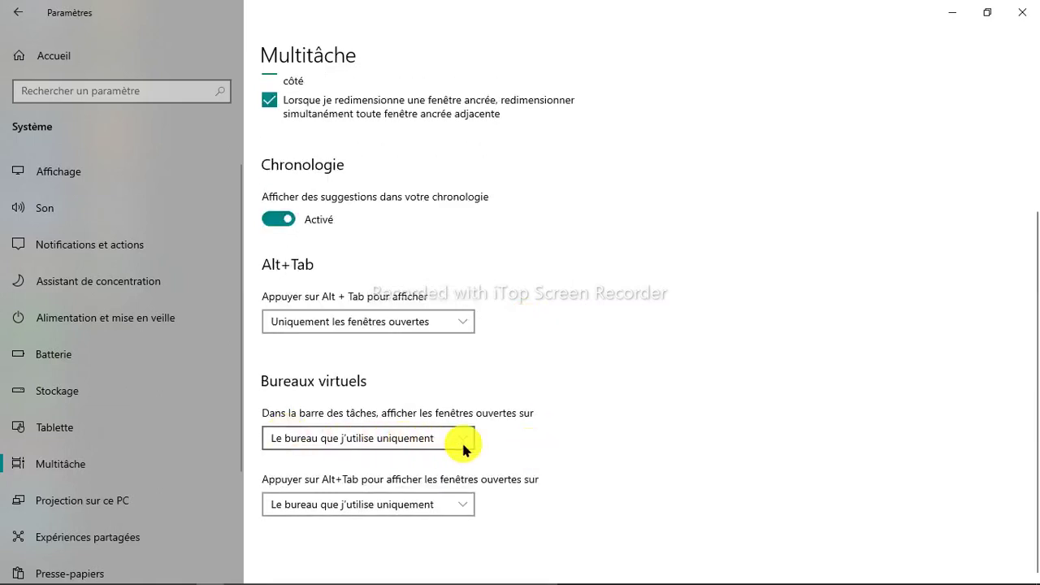
Step: View the Projection sur ce PC settings and review the nearby and cross-device sharing options under Expériences partagées
{"action": "left_click", "coordinate": [113, 502]}
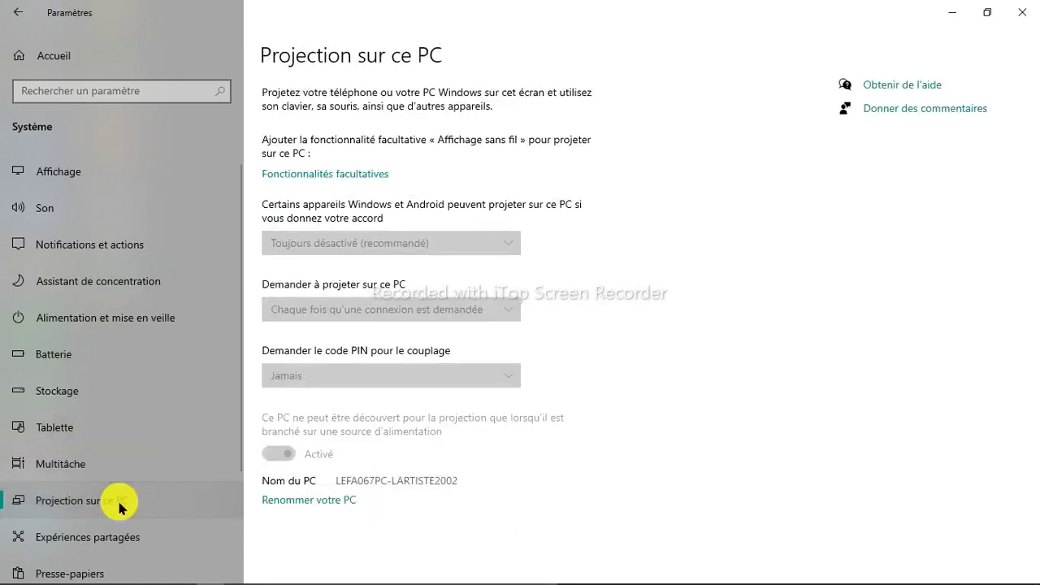
{"action": "scroll", "coordinate": [119, 507], "scroll_direction": "down", "scroll_amount": 3}
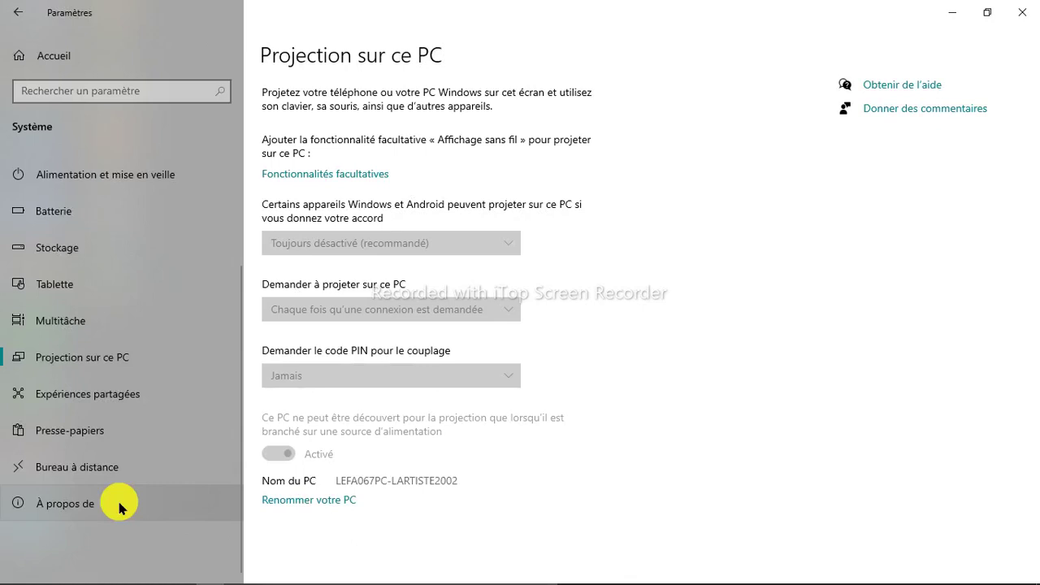
{"action": "left_click", "coordinate": [153, 403]}
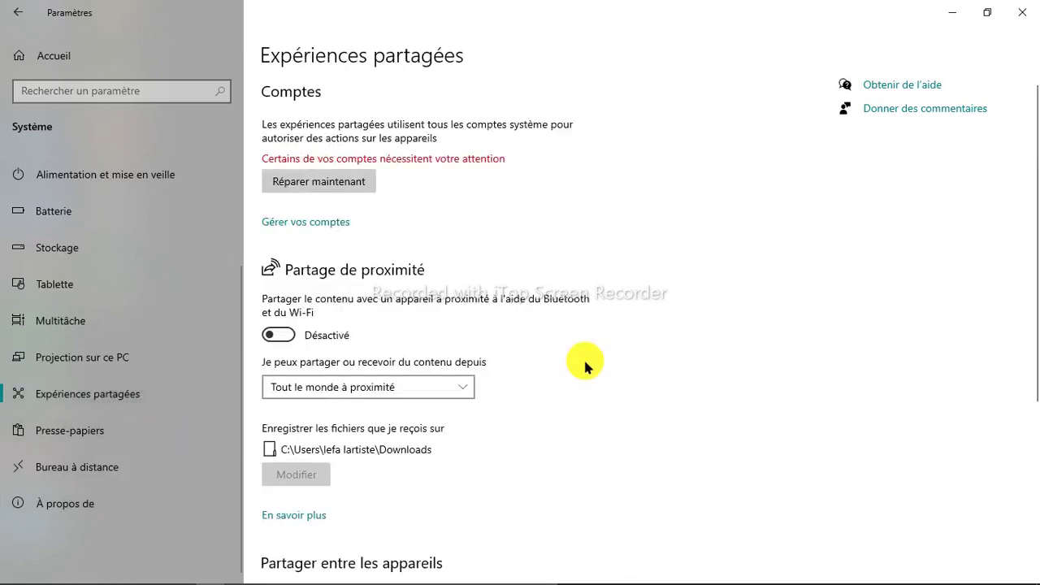
{"action": "scroll", "coordinate": [585, 364], "scroll_direction": "down", "scroll_amount": 4}
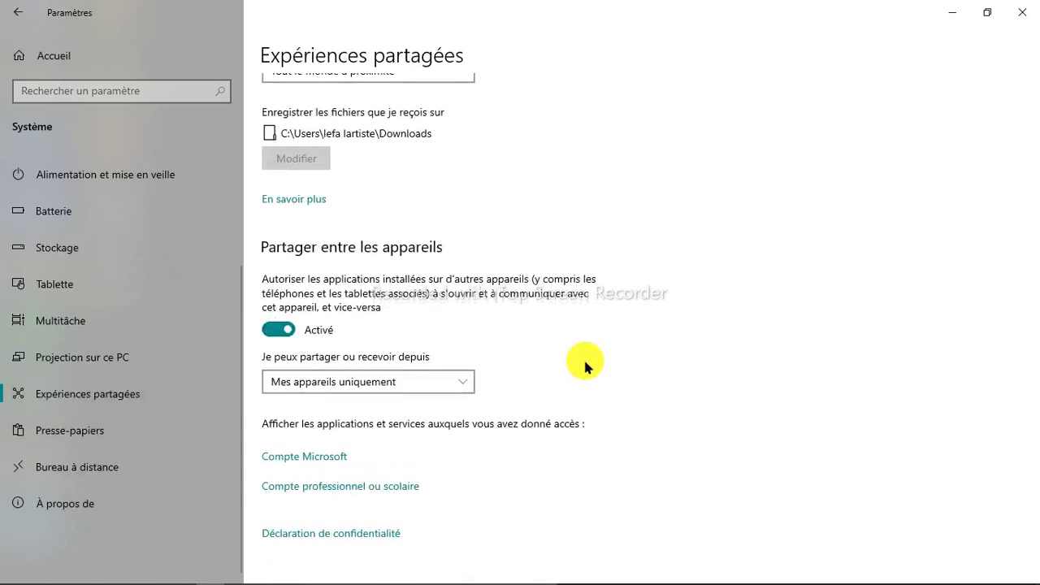
{"action": "scroll", "coordinate": [585, 366], "scroll_direction": "up", "scroll_amount": 4}
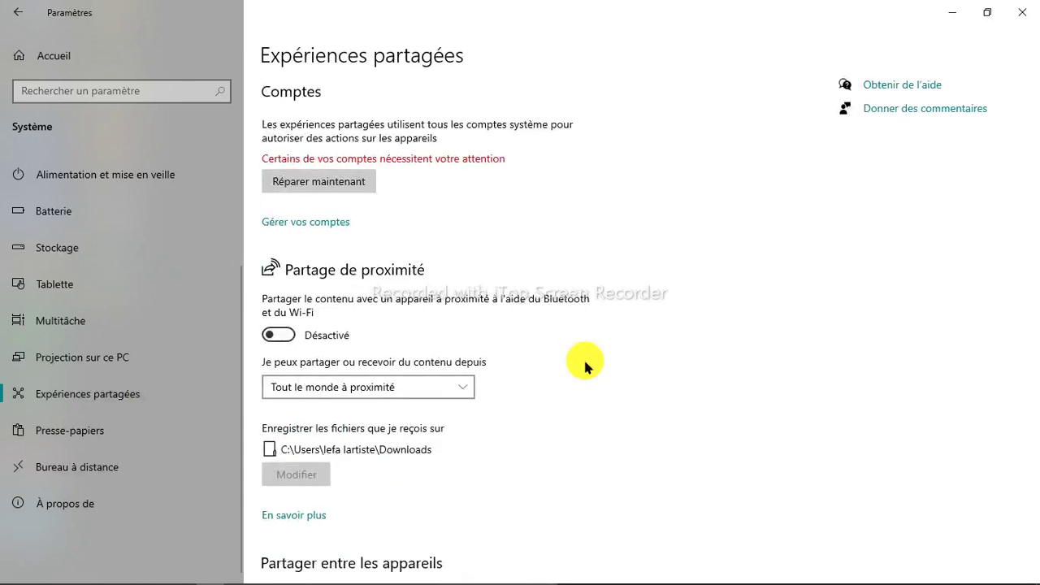
Step: Open the Presse-papiers settings, show and close the clipboard history, and review the synchronisation and clearing options
{"action": "left_click", "coordinate": [124, 443]}
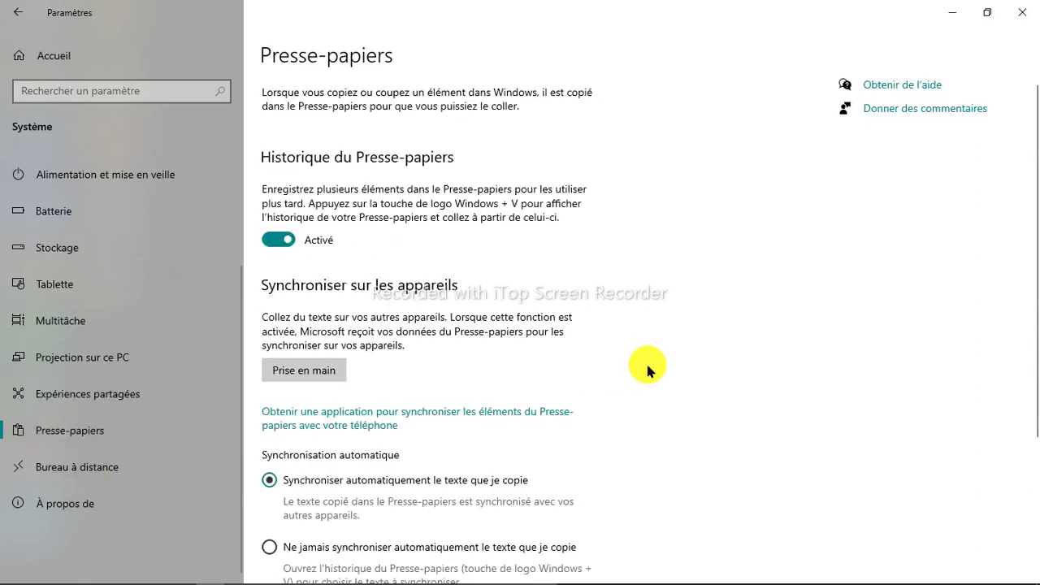
{"action": "scroll", "coordinate": [646, 360], "scroll_direction": "down", "scroll_amount": 1}
{"action": "scroll", "coordinate": [645, 360], "scroll_direction": "up", "scroll_amount": 1}
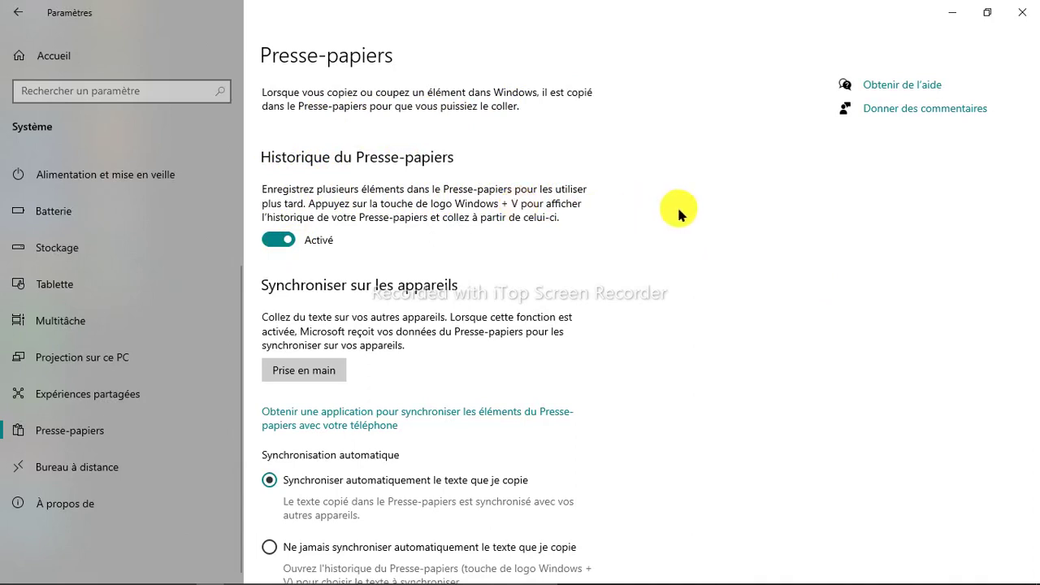
{"action": "key", "text": "super+v"}
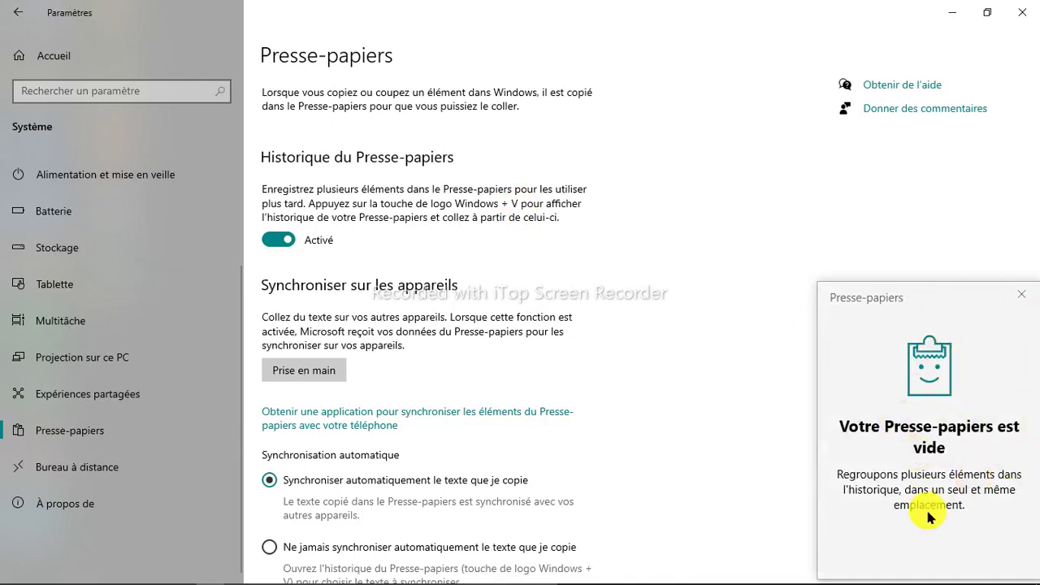
{"action": "left_click", "coordinate": [1021, 297]}
{"action": "scroll", "coordinate": [611, 279], "scroll_direction": "down", "scroll_amount": 3}
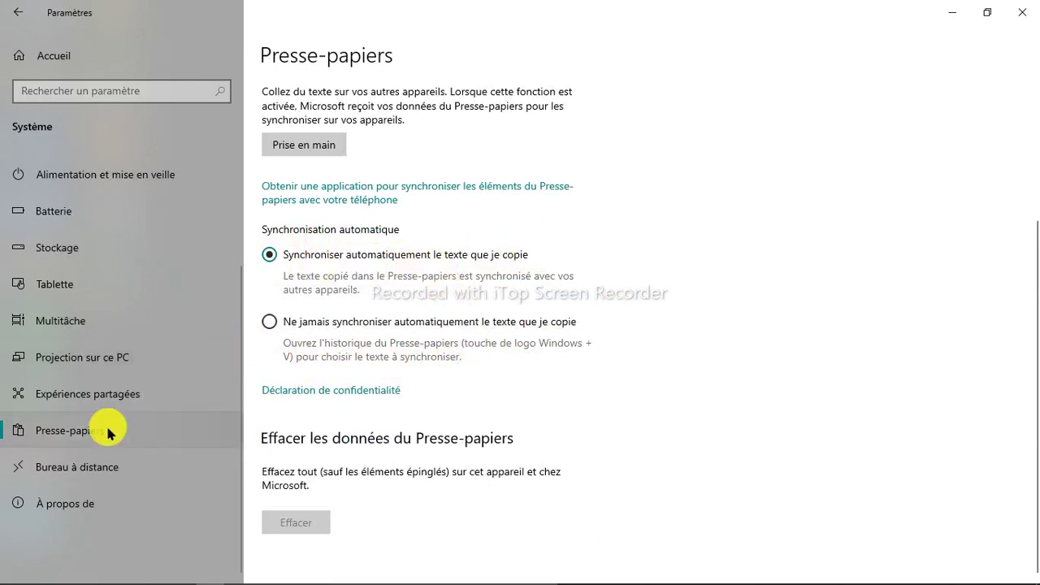
Step: View the Bureau à distance settings and review the device and Windows specifications under À propos de
{"action": "left_click", "coordinate": [115, 469]}
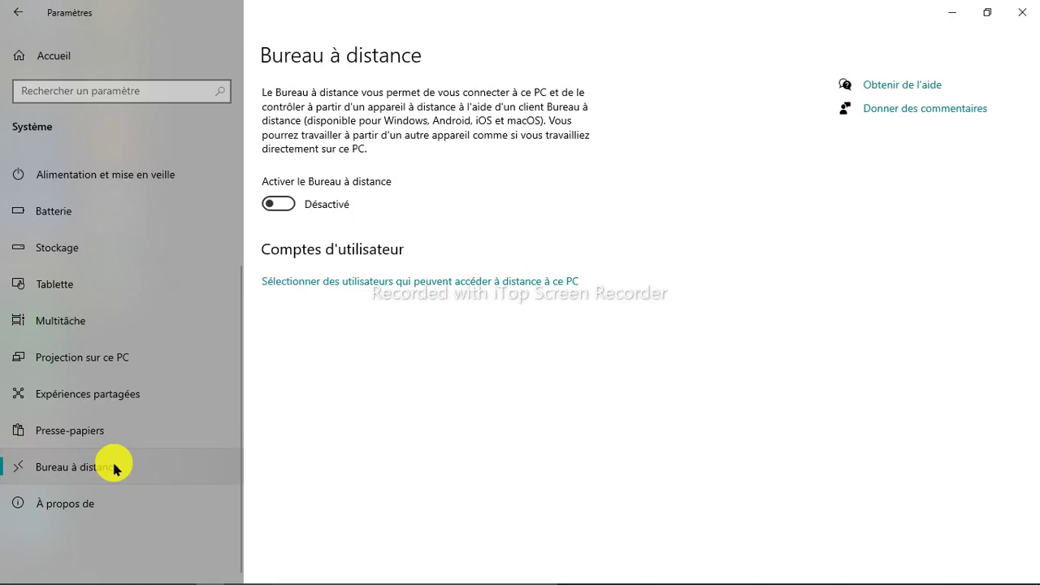
{"action": "left_click", "coordinate": [79, 507]}
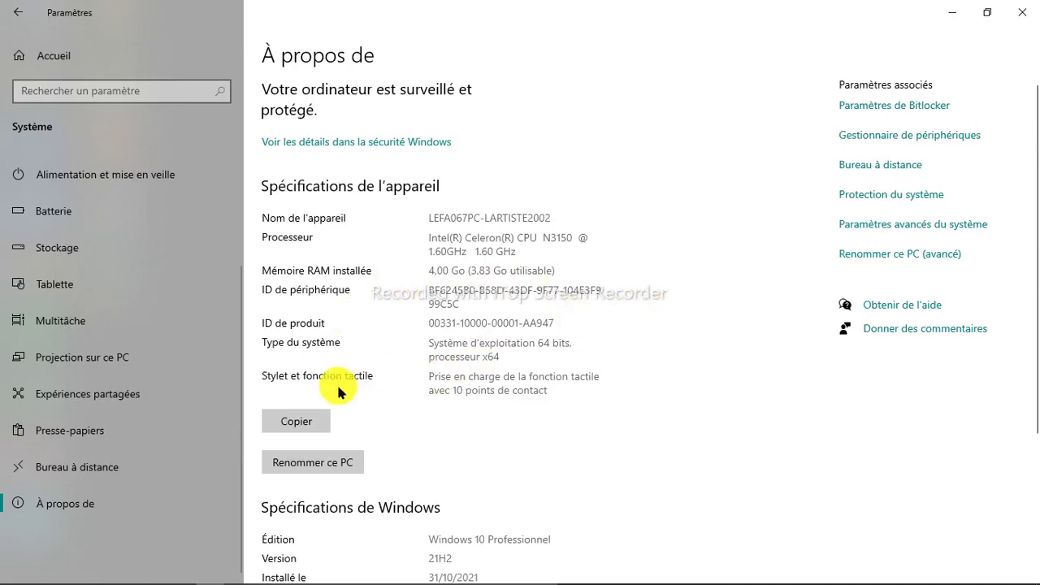
{"action": "scroll", "coordinate": [596, 389], "scroll_direction": "down", "scroll_amount": 3}
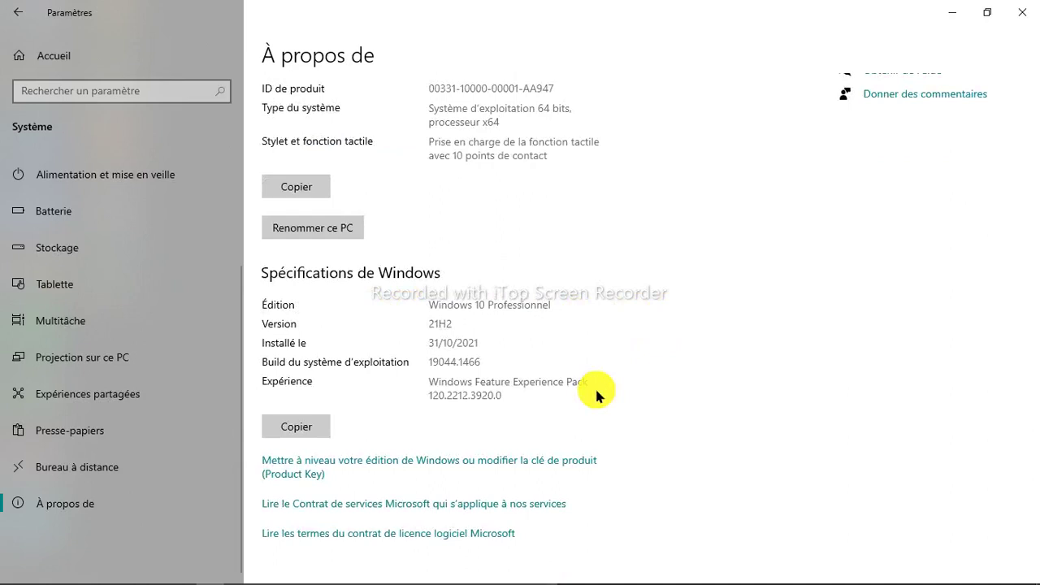
Step: View the Renommer votre PC dialog without renaming the PC, and return to the Paramètres home page before minimising it
{"action": "left_click", "coordinate": [338, 231]}
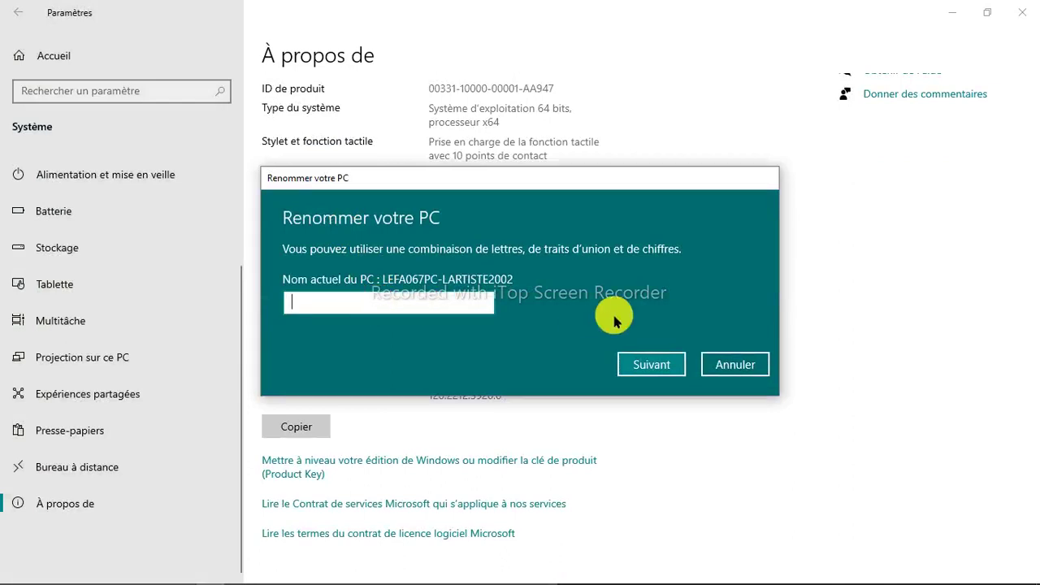
{"action": "left_click", "coordinate": [729, 365]}
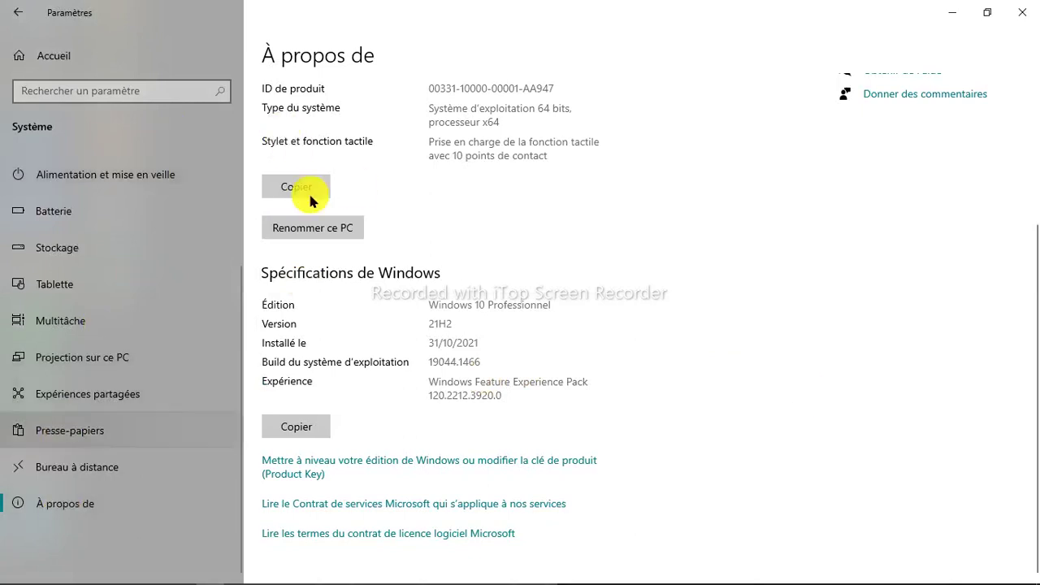
{"action": "left_click", "coordinate": [64, 59]}
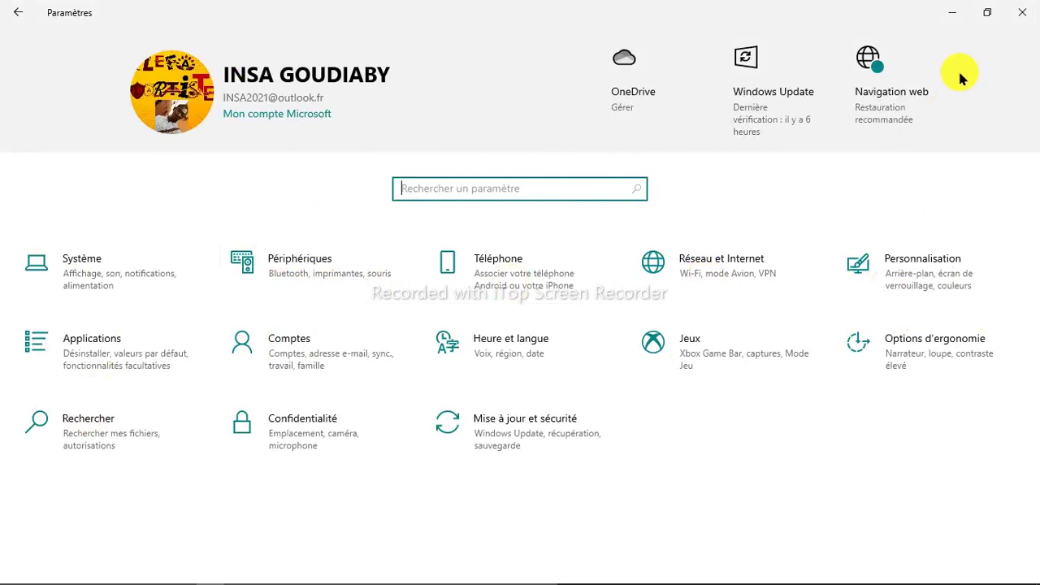
{"action": "left_click", "coordinate": [953, 13]}
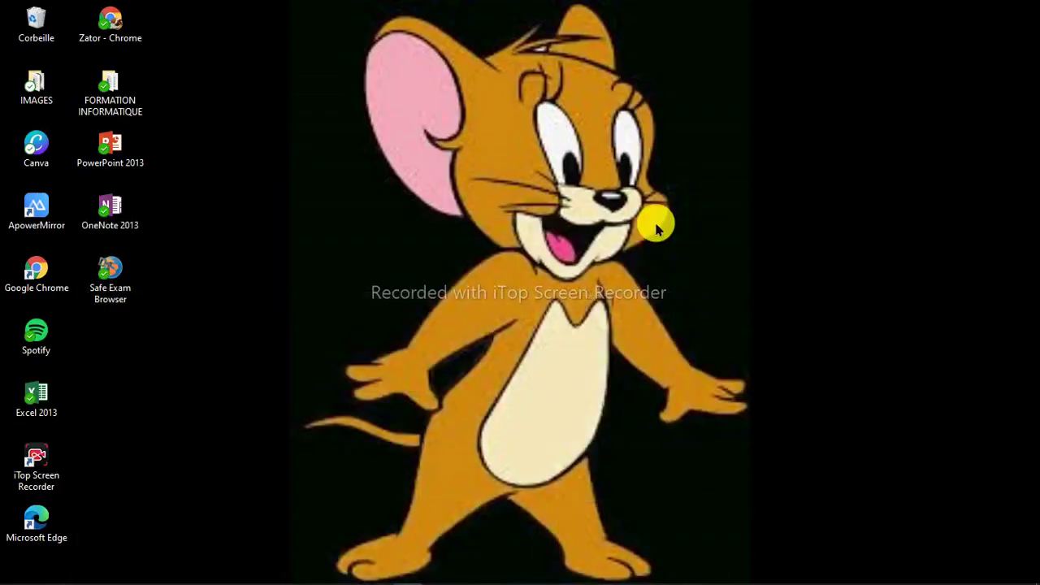
Step: Switch to Google Chrome, search Google for 10fastfingers and open the 10FastFingers.com home page
{"action": "left_click", "coordinate": [838, 565]}
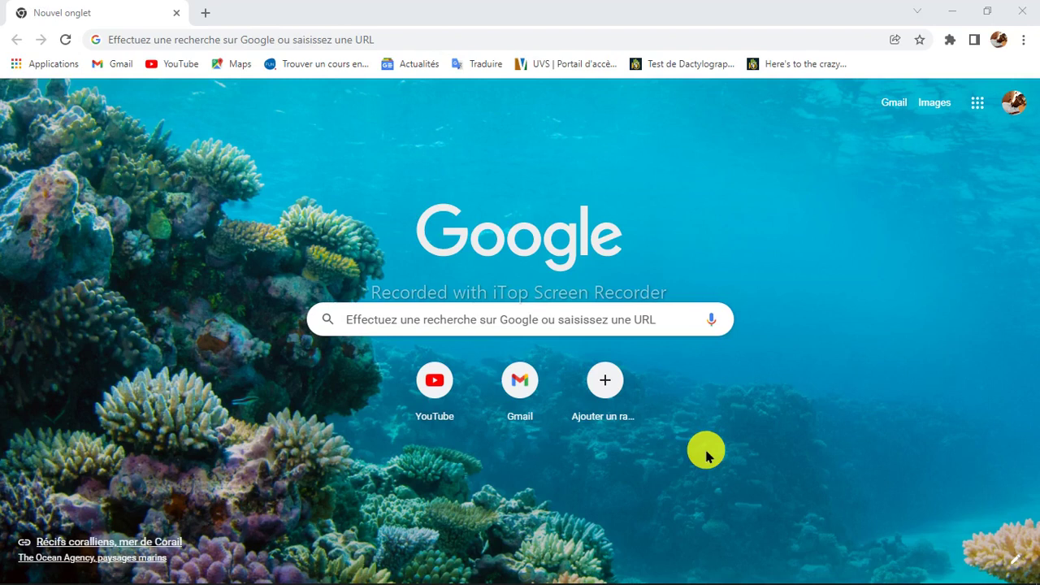
{"action": "left_click", "coordinate": [569, 319]}
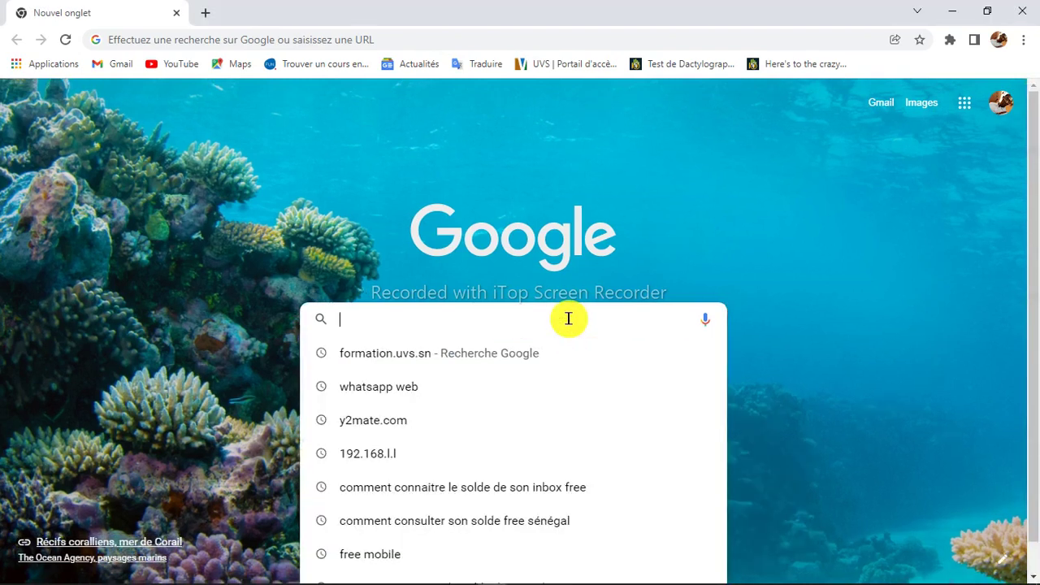
{"action": "type", "text": "&"}
{"action": "type", "text": "&"}
{"action": "key", "text": "Escape"}
{"action": "type", "text": "10"}
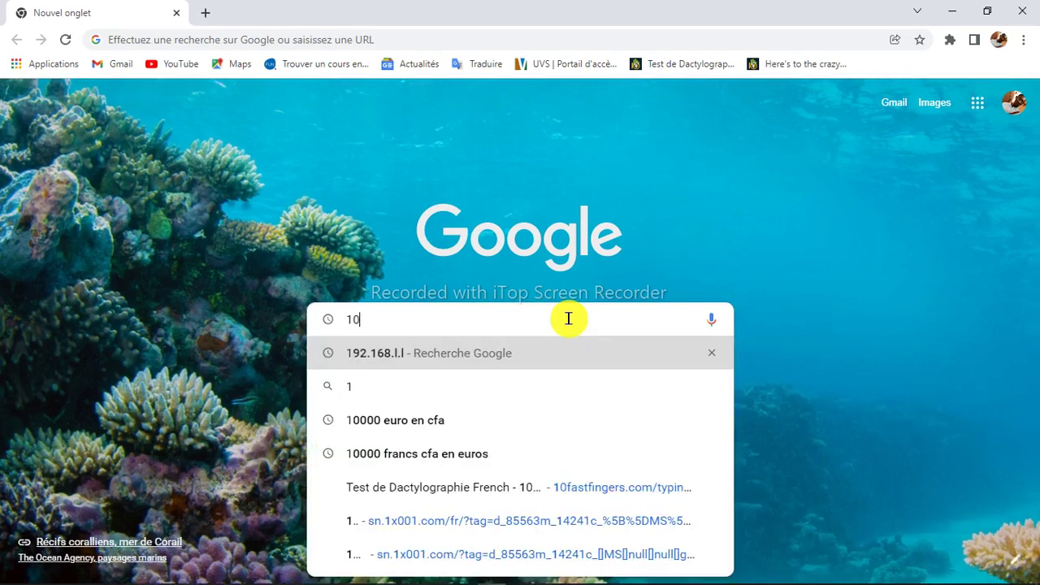
{"action": "type", "text": "FAS"}
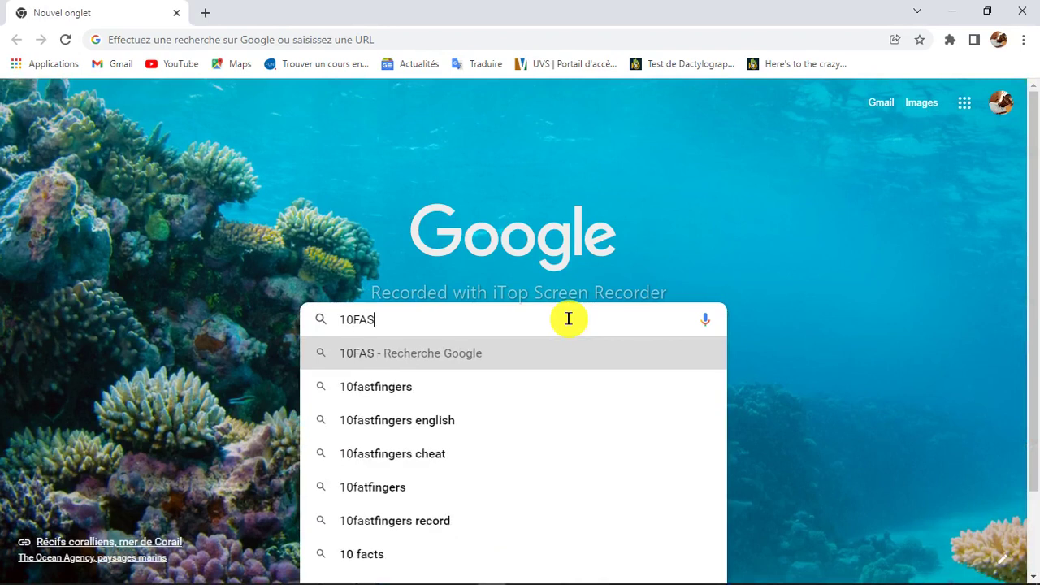
{"action": "left_click", "coordinate": [436, 391]}
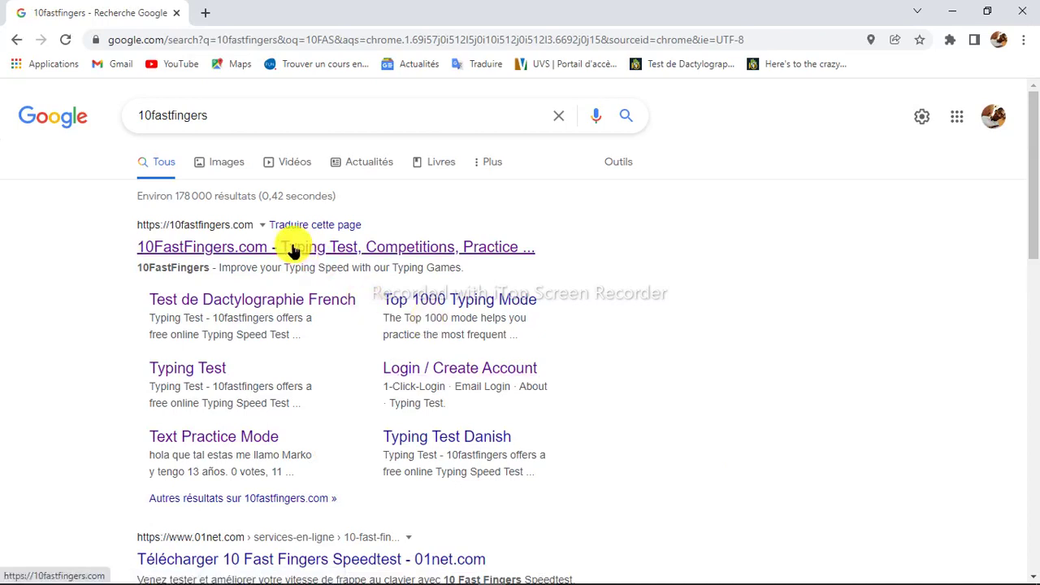
{"action": "left_click", "coordinate": [256, 249]}
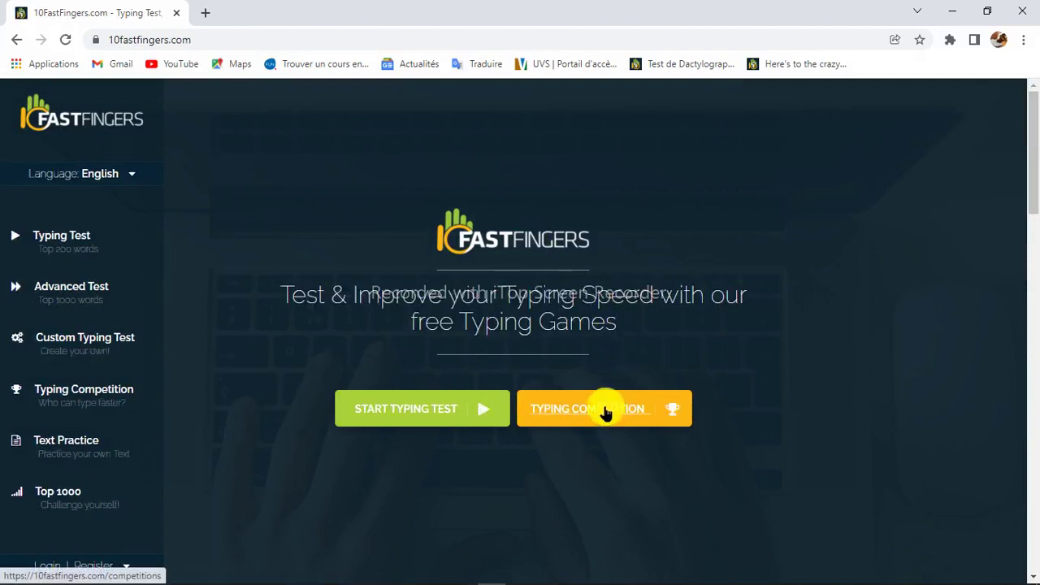
Step: Open the 10FastFingers typing test and switch its test language from English to French
{"action": "left_click", "coordinate": [429, 408]}
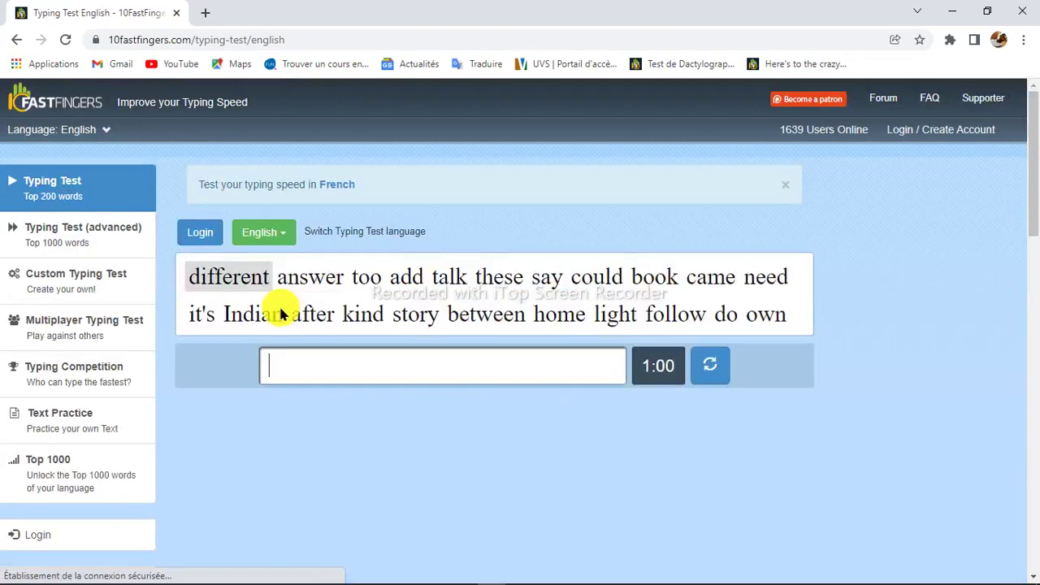
{"action": "left_click", "coordinate": [280, 234]}
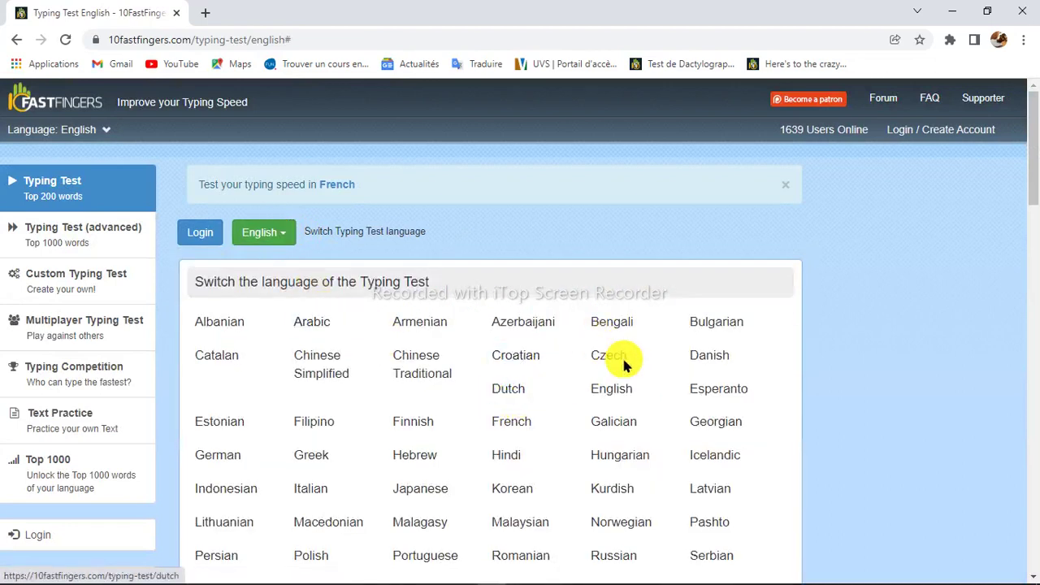
{"action": "left_click", "coordinate": [512, 421]}
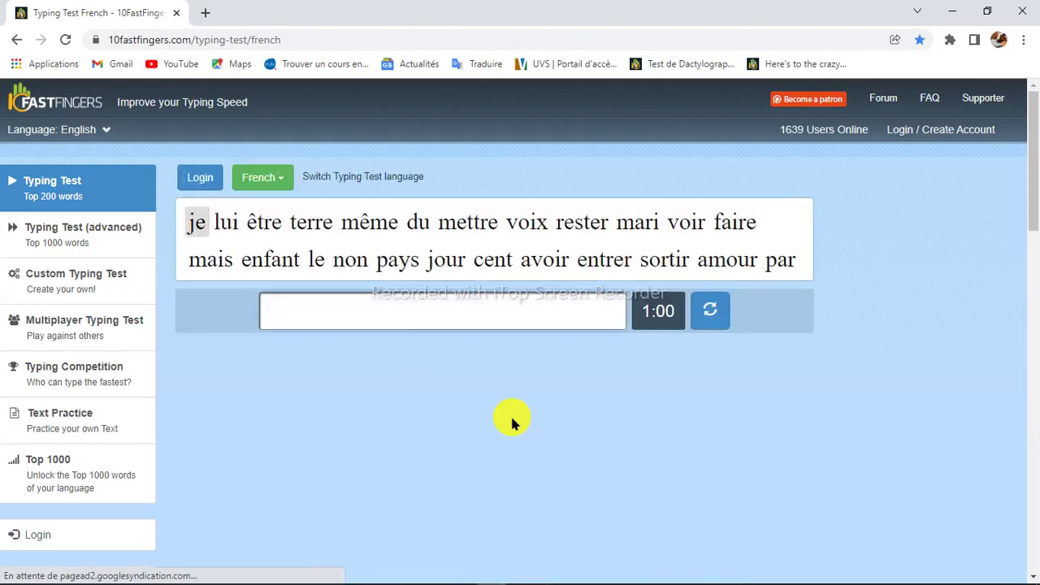
Step: Start the French typing test and enter the words JE, lui, etre and terre in the answer field
{"action": "left_click", "coordinate": [392, 312]}
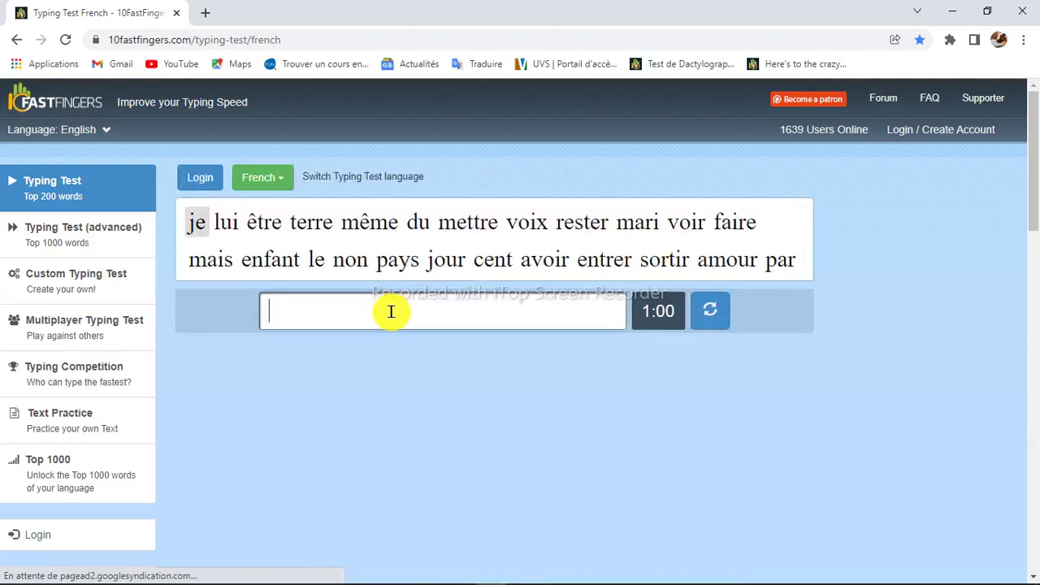
{"action": "type", "text": "JE "}
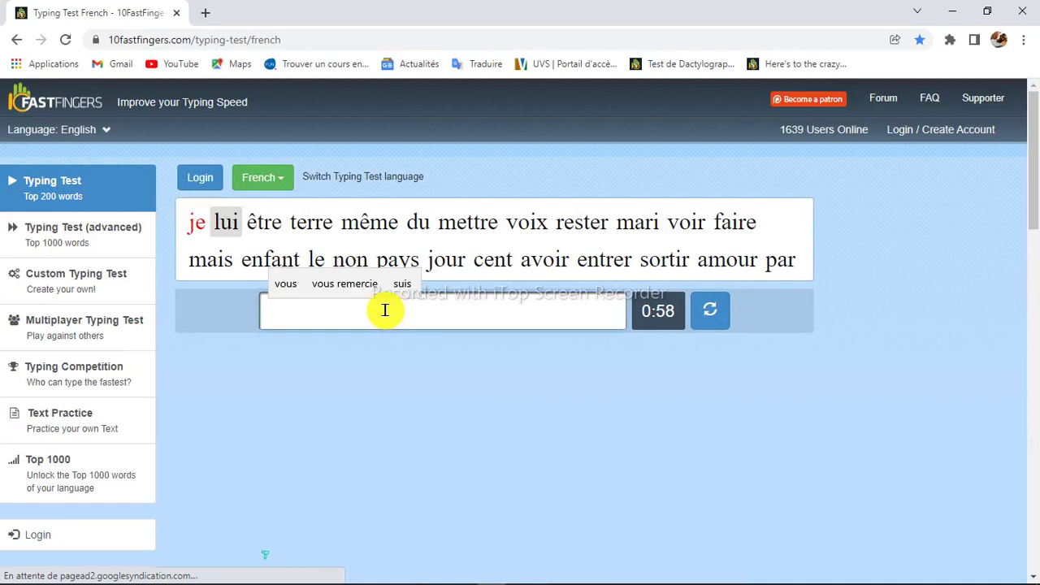
{"action": "type", "text": "lui"}
{"action": "left_click", "coordinate": [385, 310]}
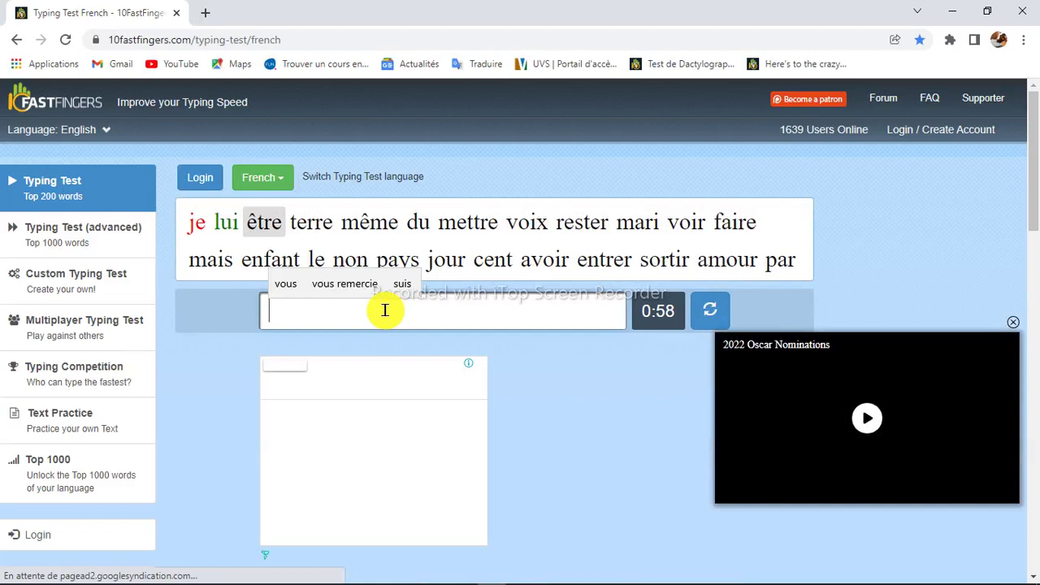
{"action": "type", "text": "etre"}
{"action": "left_click", "coordinate": [385, 311]}
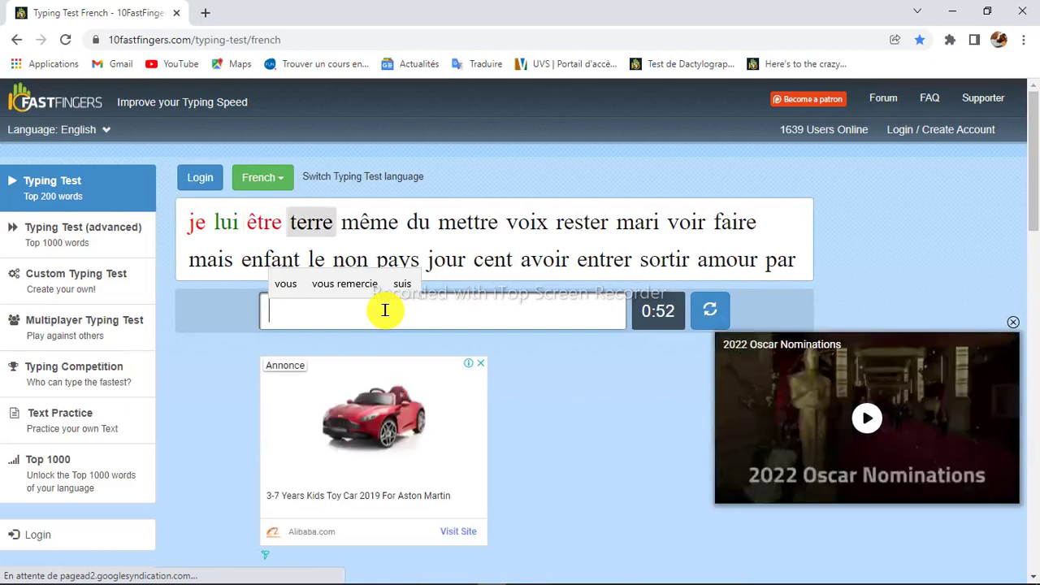
{"action": "type", "text": "tee"}
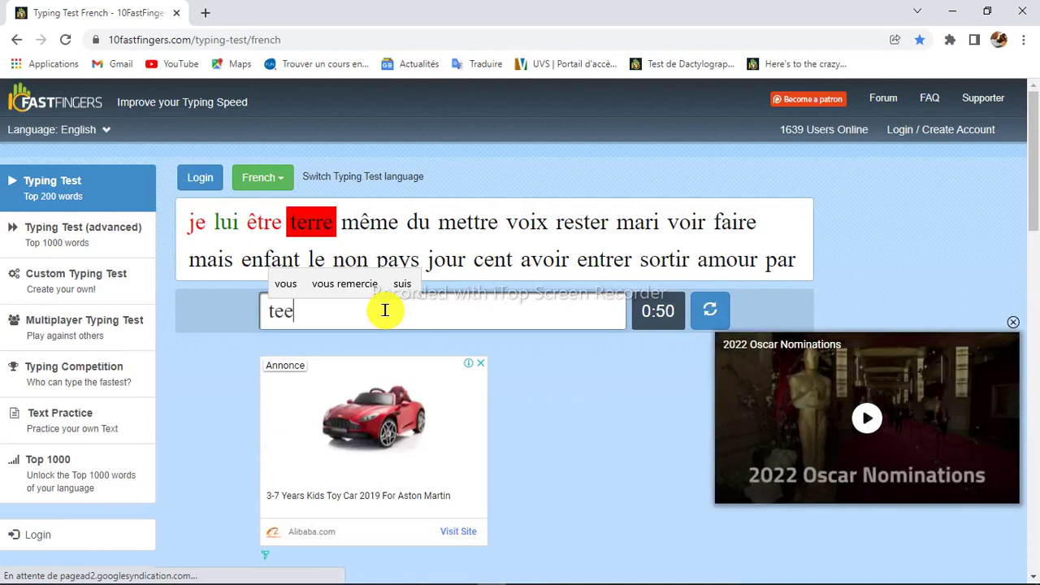
{"action": "key", "text": "BackSpace"}
{"action": "key", "text": "BackSpace"}
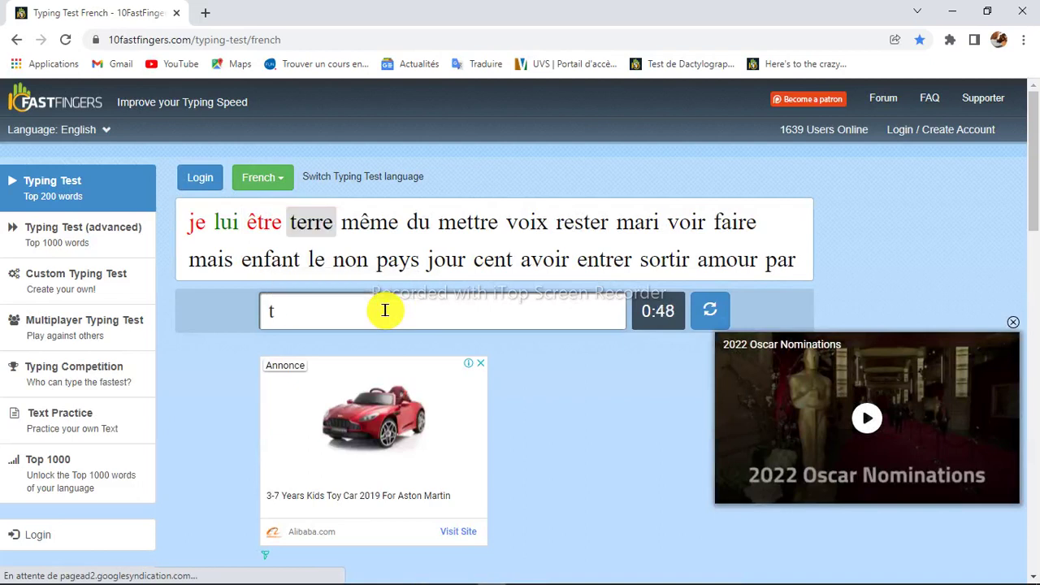
{"action": "type", "text": "erre"}
{"action": "key", "text": "space"}
Step: Continue the typing test with the words même, du, mettre, voix and rester
{"action": "type", "text": "mê"}
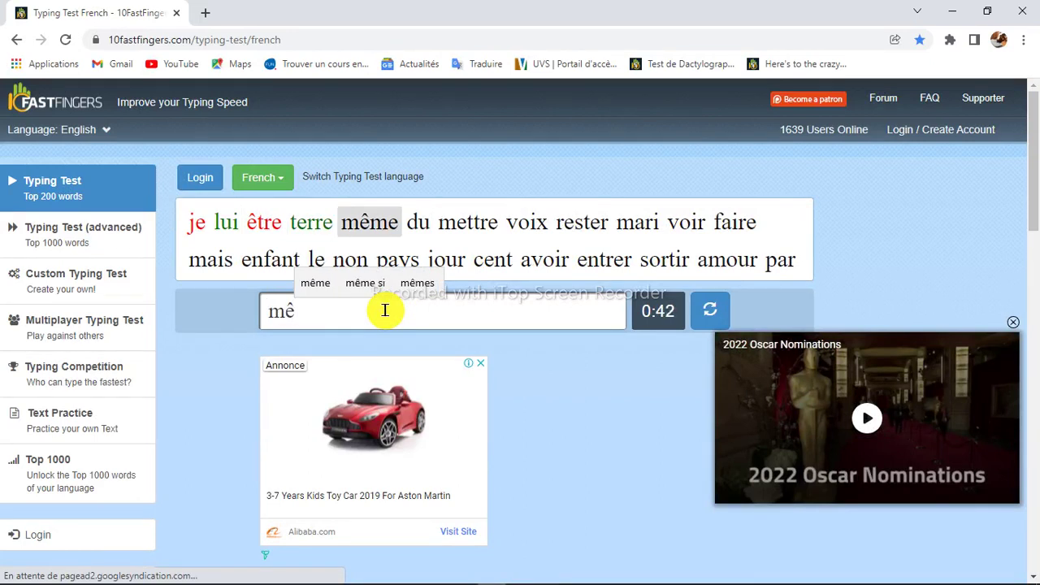
{"action": "type", "text": "me"}
{"action": "key", "text": "space"}
{"action": "type", "text": "du"}
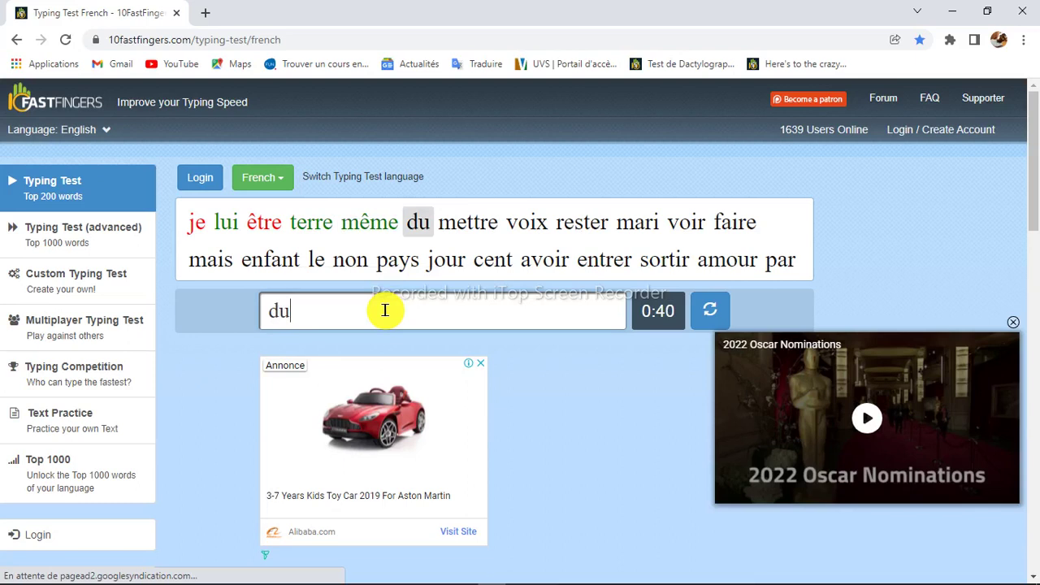
{"action": "key", "text": "space"}
{"action": "type", "text": "mettre"}
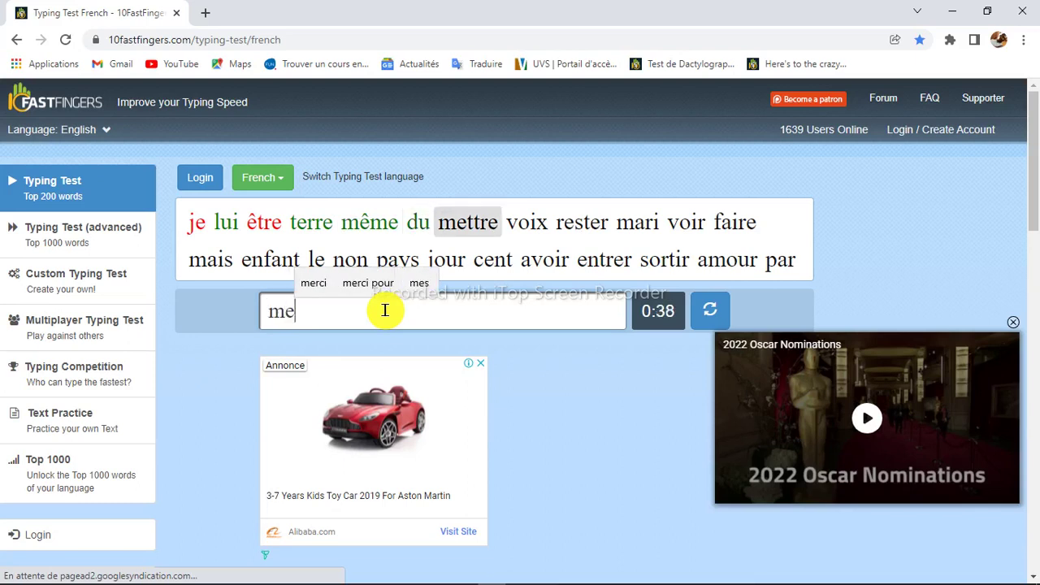
{"action": "key", "text": "space"}
{"action": "type", "text": "voix"}
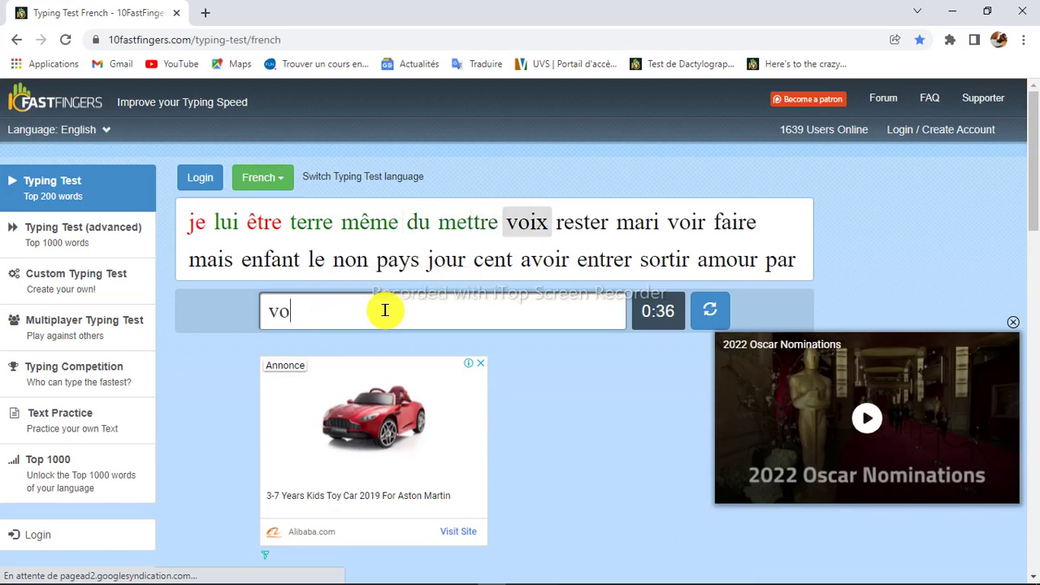
{"action": "key", "text": "space"}
{"action": "type", "text": "rester"}
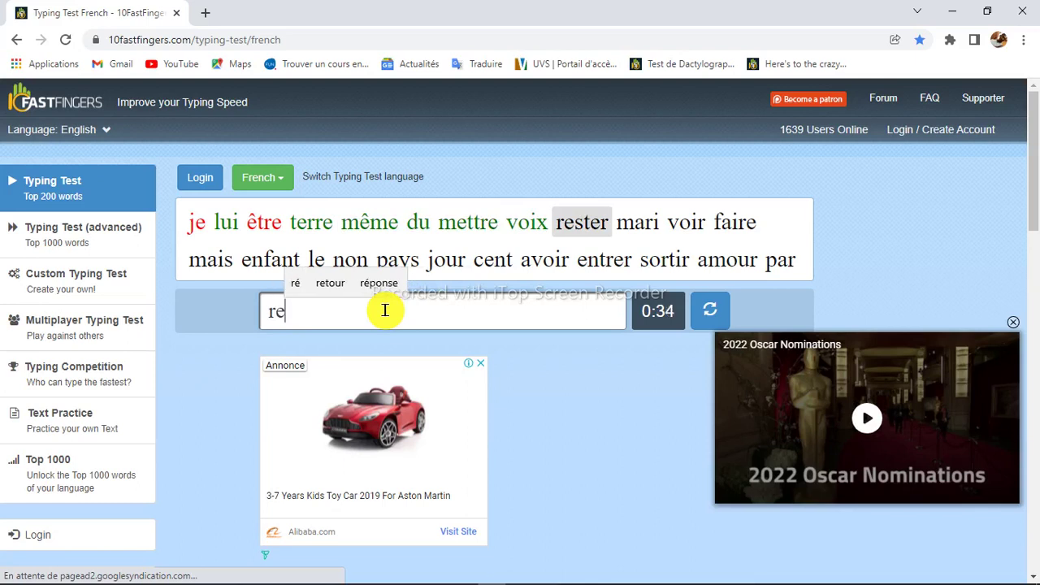
{"action": "key", "text": "space"}
Step: Finish the first line of the typing test with the words mari, voir and faire
{"action": "type", "text": "mari"}
{"action": "key", "text": "space"}
{"action": "type", "text": "voir"}
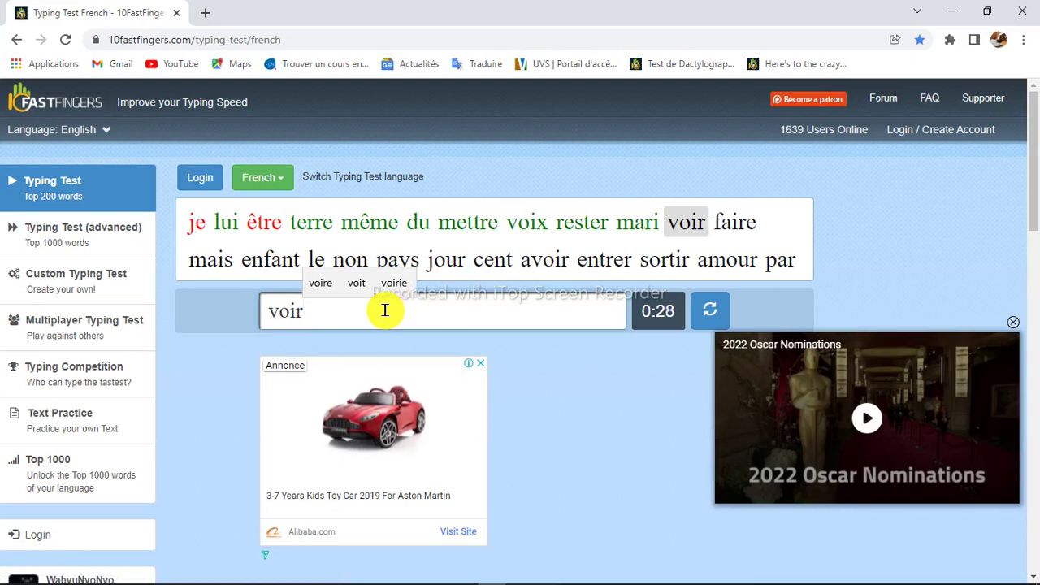
{"action": "key", "text": "space"}
{"action": "type", "text": "faire"}
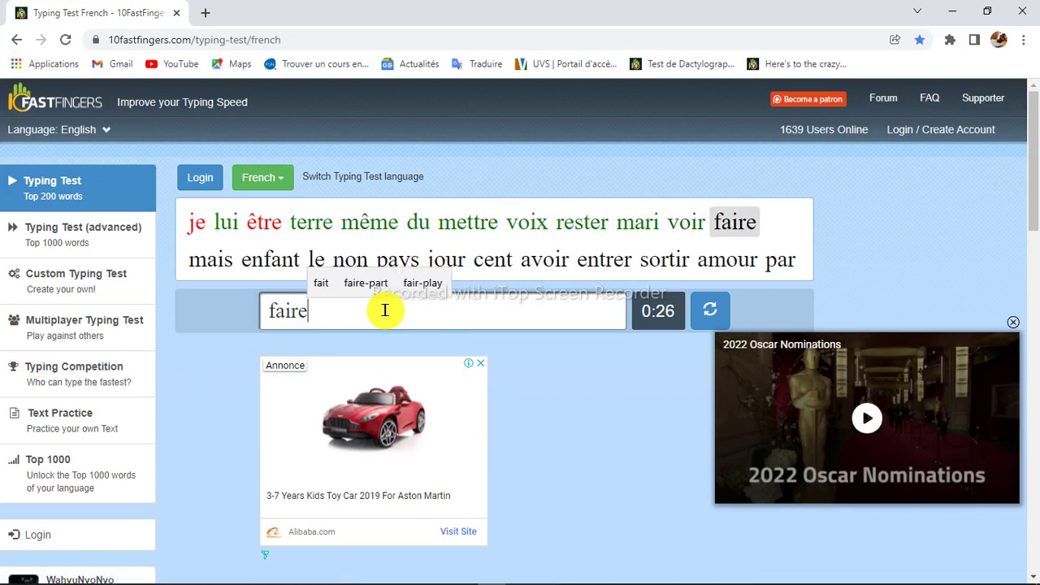
{"action": "key", "text": "space"}
Step: Enter the words mais, enfant, le, non and pays from the second line of the typing test
{"action": "type", "text": "mai"}
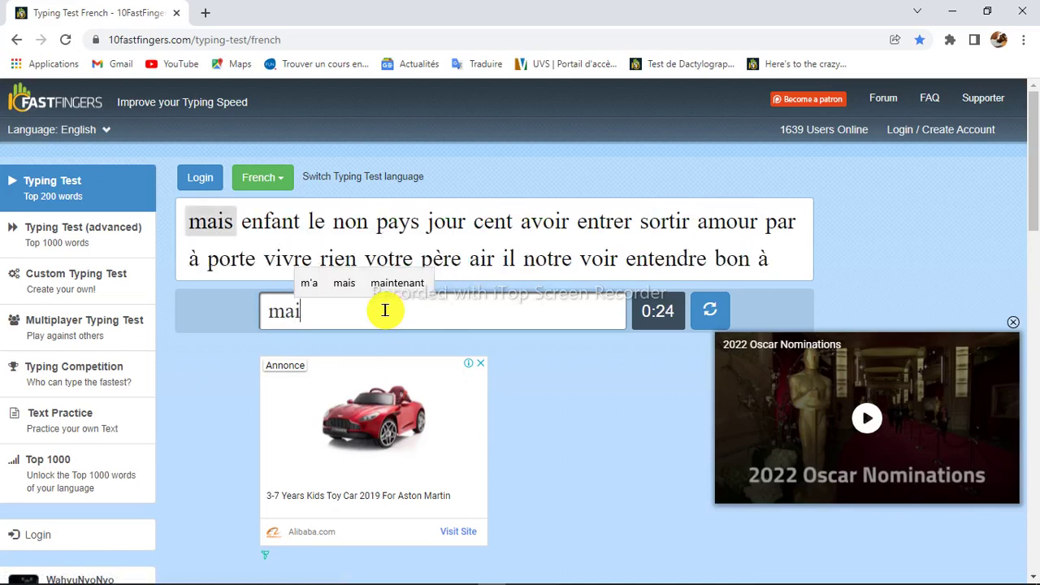
{"action": "type", "text": "s"}
{"action": "key", "text": "space"}
{"action": "type", "text": "enfant"}
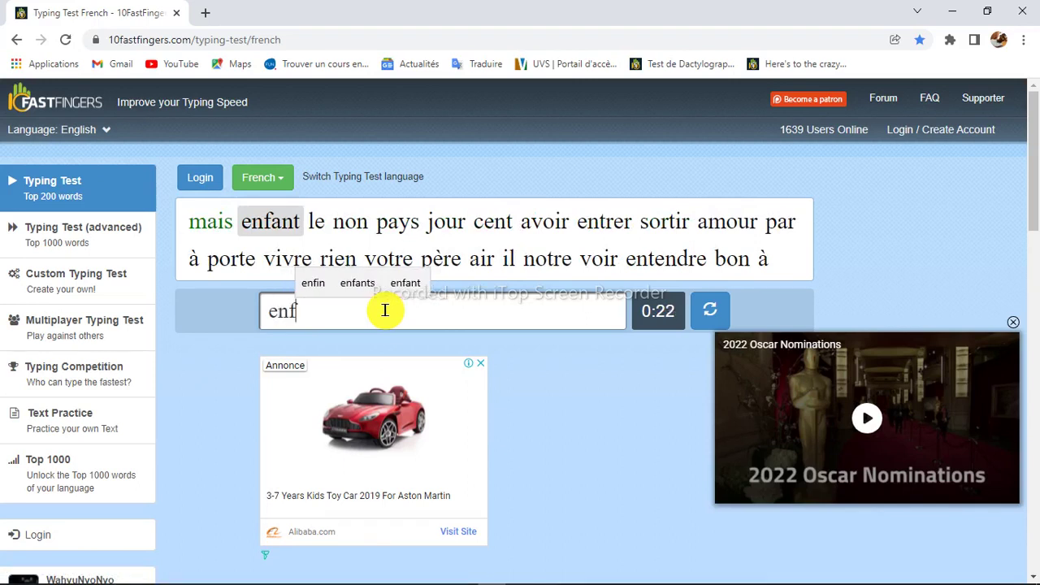
{"action": "key", "text": "space"}
{"action": "type", "text": "le"}
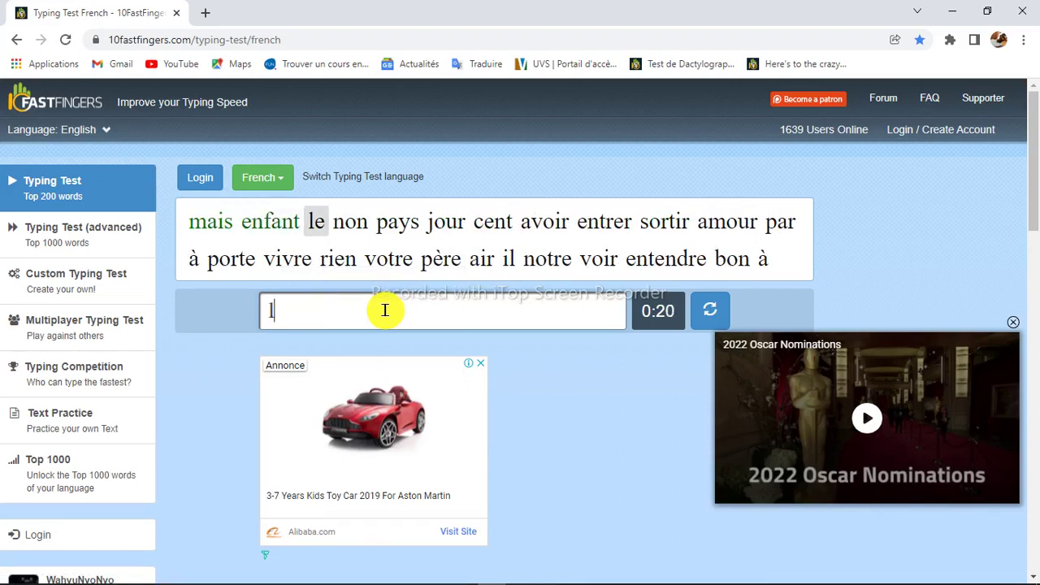
{"action": "key", "text": "space"}
{"action": "type", "text": "non"}
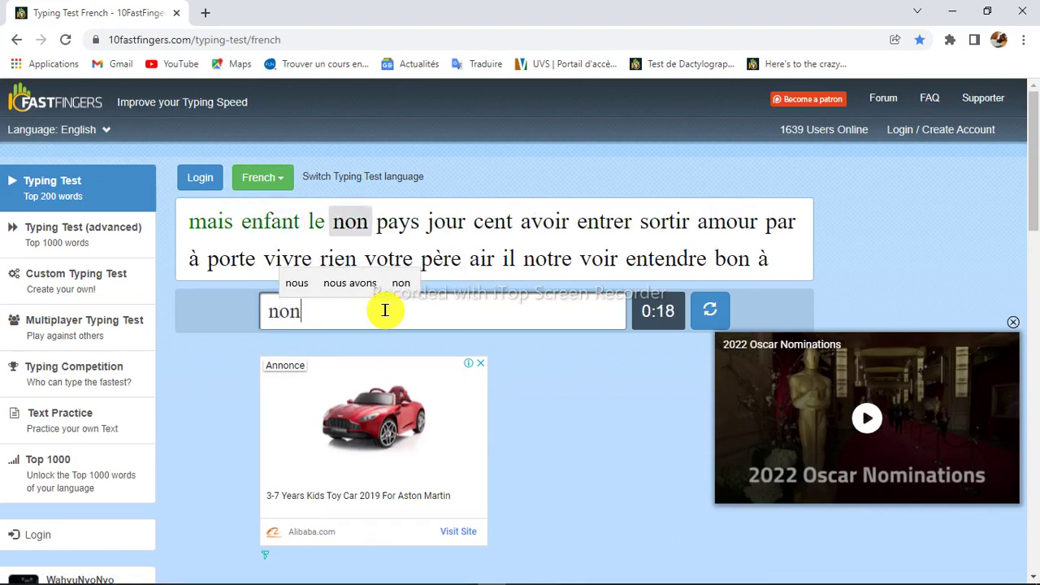
{"action": "key", "text": "space"}
{"action": "type", "text": "pays"}
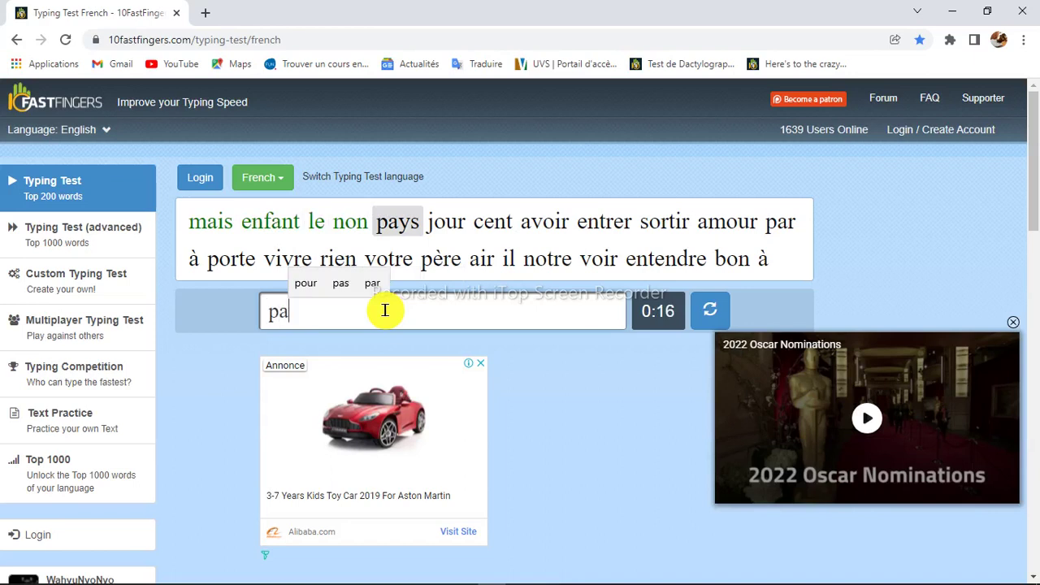
{"action": "key", "text": "space"}
Step: Enter the words jour, cent, avoir, entre and sortir before the one-minute test runs out
{"action": "type", "text": "jour"}
{"action": "key", "text": "space"}
{"action": "type", "text": "cent"}
{"action": "key", "text": "space"}
{"action": "type", "text": "avoir"}
{"action": "key", "text": "space"}
{"action": "type", "text": "entre"}
{"action": "key", "text": "space"}
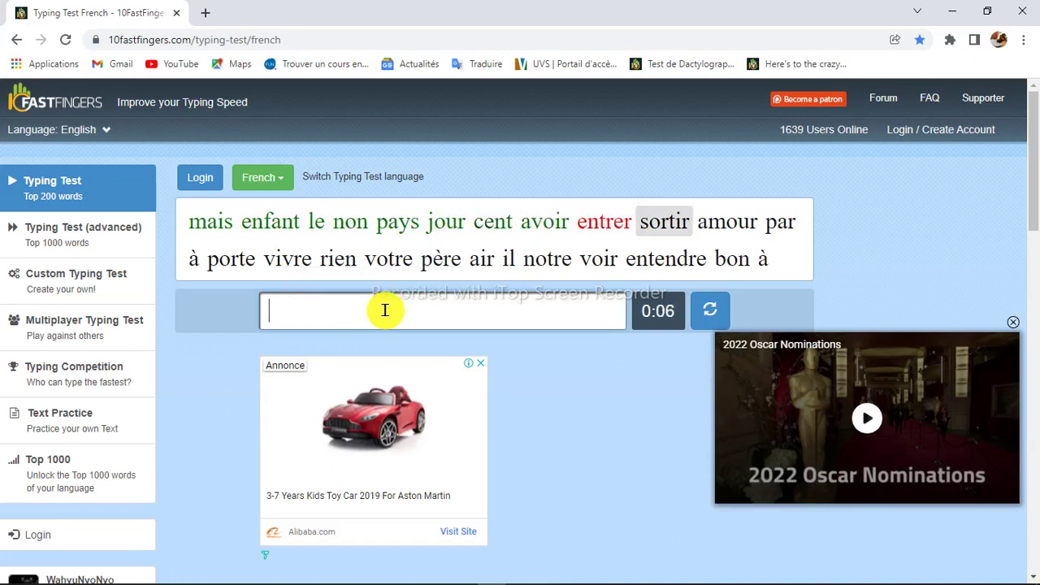
{"action": "type", "text": "so"}
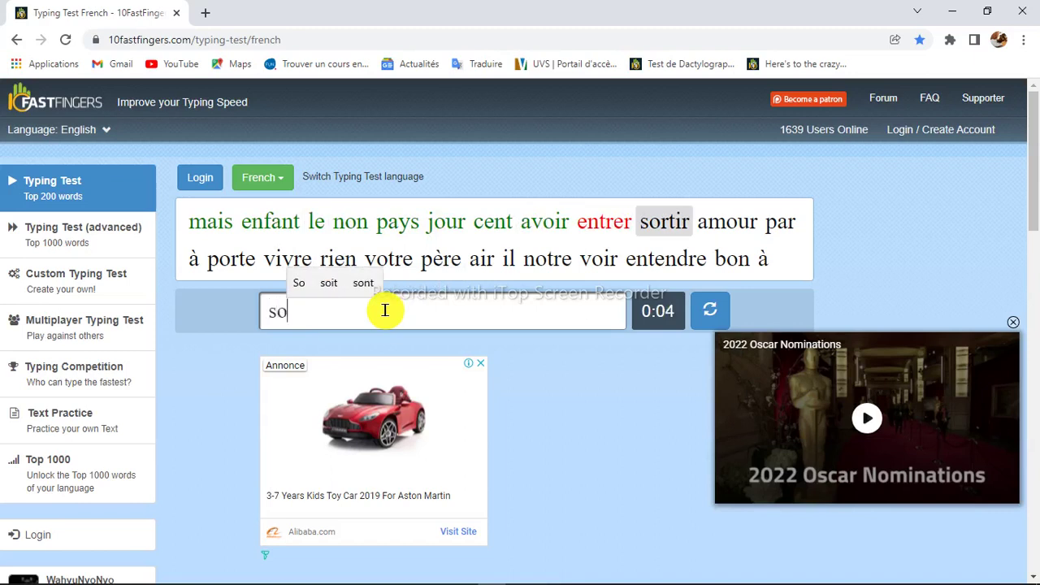
{"action": "type", "text": "rti"}
{"action": "type", "text": "r"}
{"action": "key", "text": "space"}
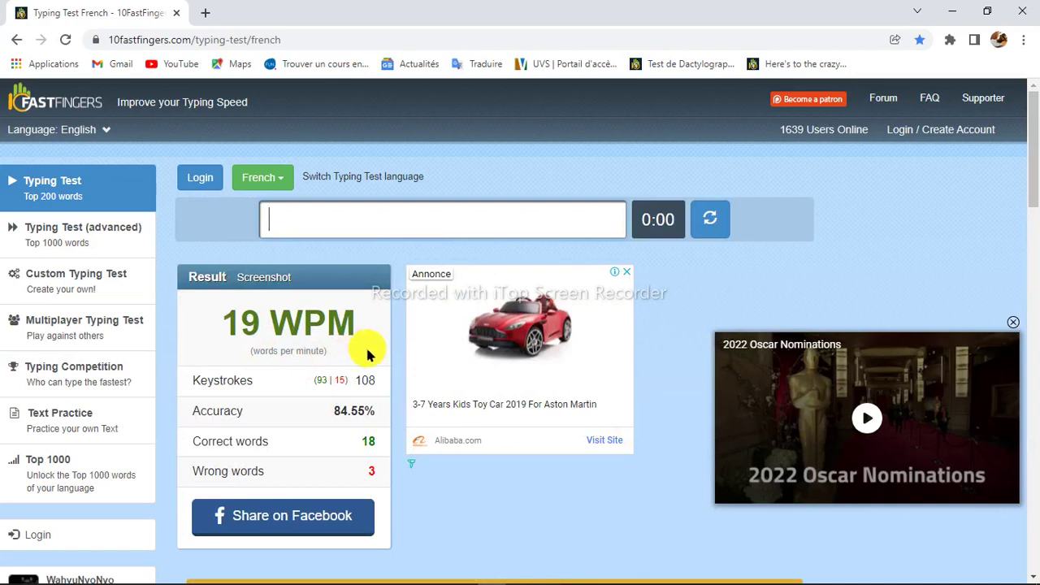
Step: Open the advanced French typing test with the top 1000 words, and minimise the browser to show the desktop
{"action": "mouse_move", "coordinate": [367, 352]}
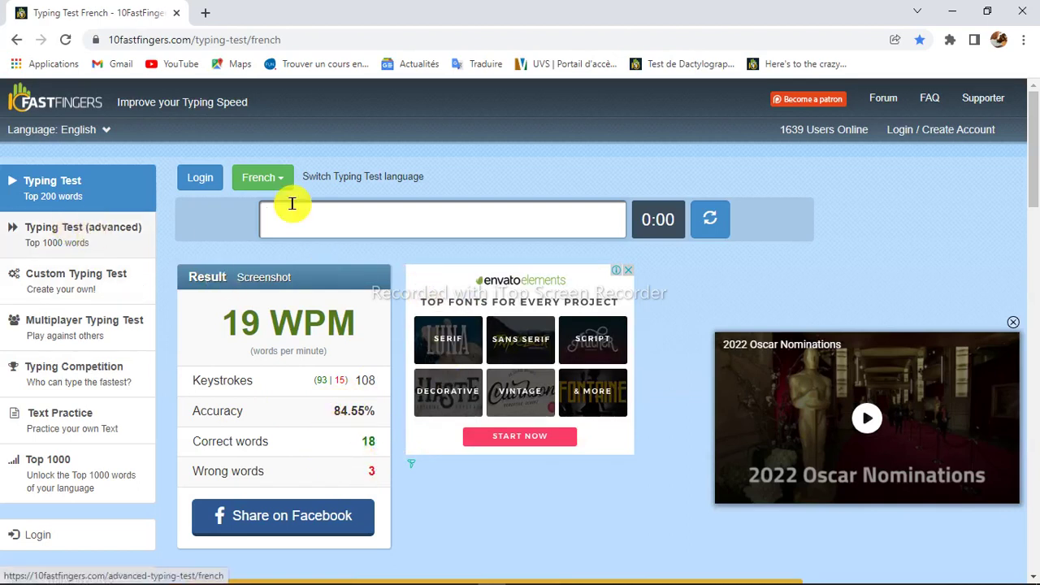
{"action": "left_click", "coordinate": [101, 234]}
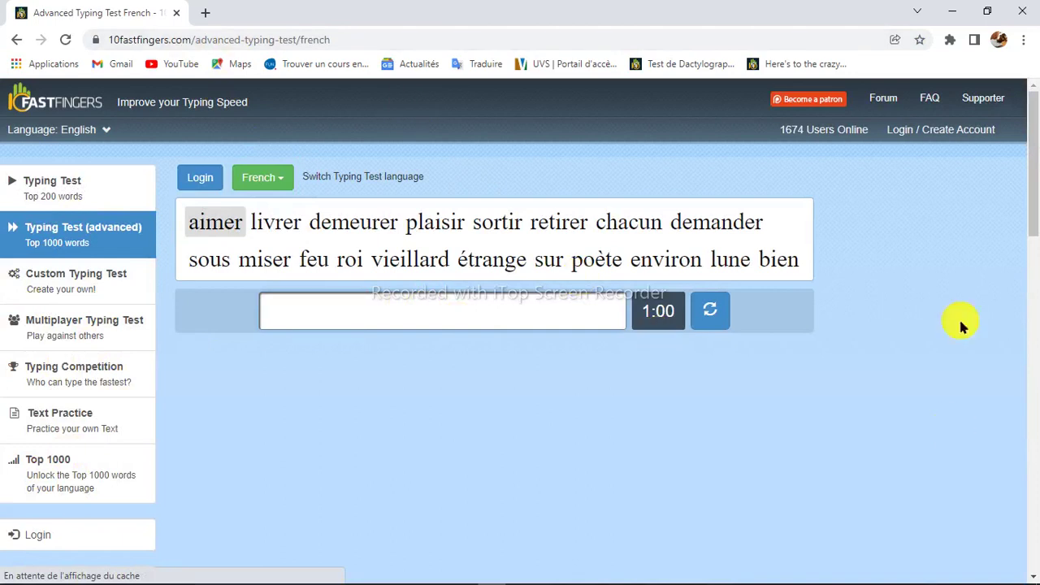
{"action": "left_click", "coordinate": [960, 10]}
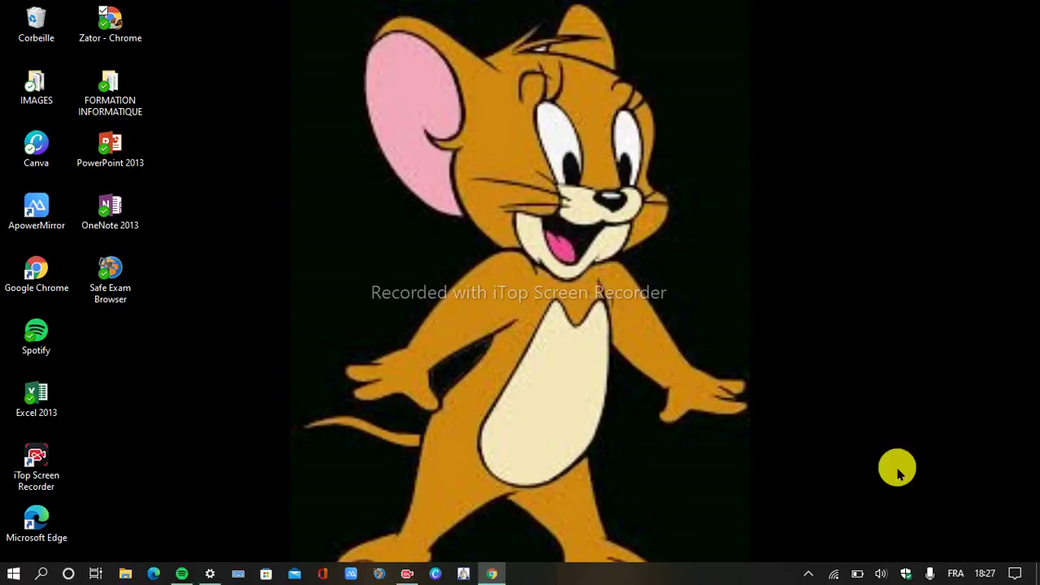